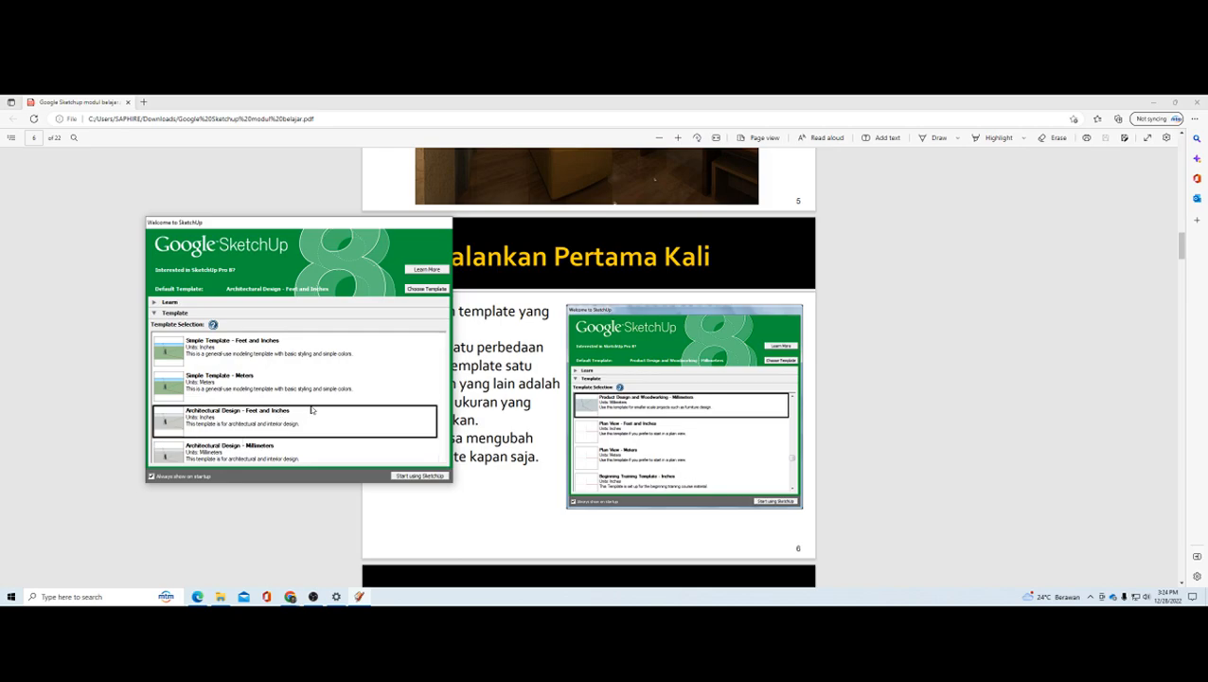
Step: Start a new SketchUp model using the Simple Template - Meters
click(276, 387)
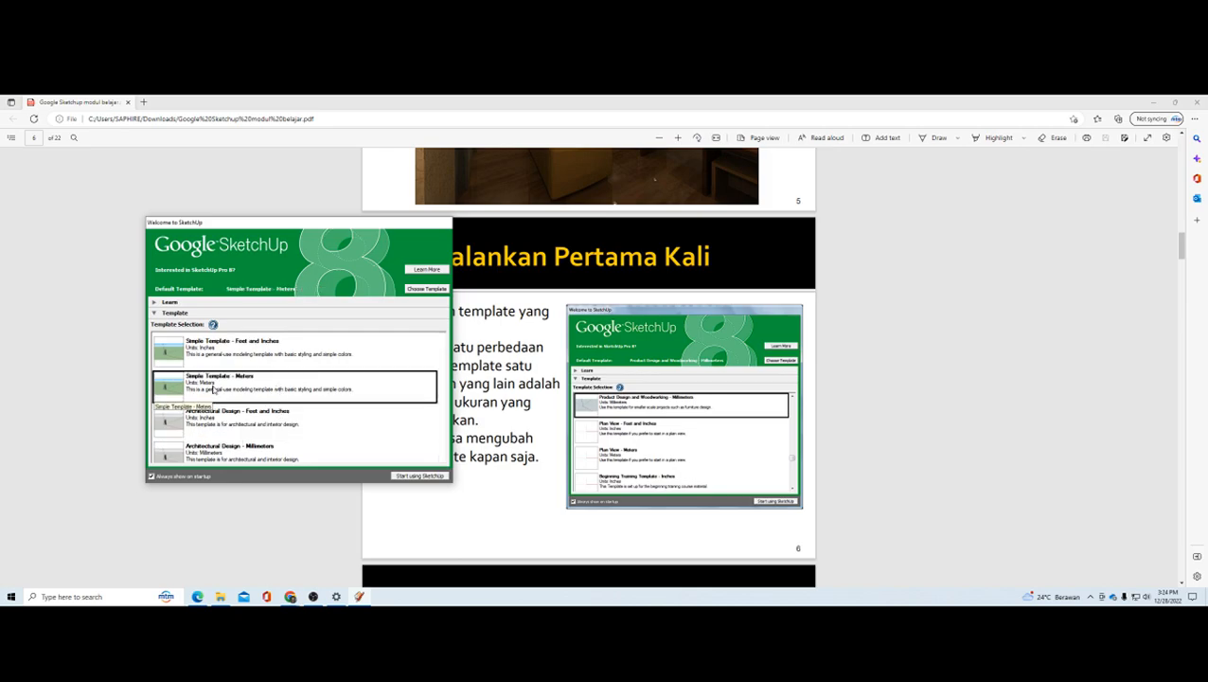
click(419, 477)
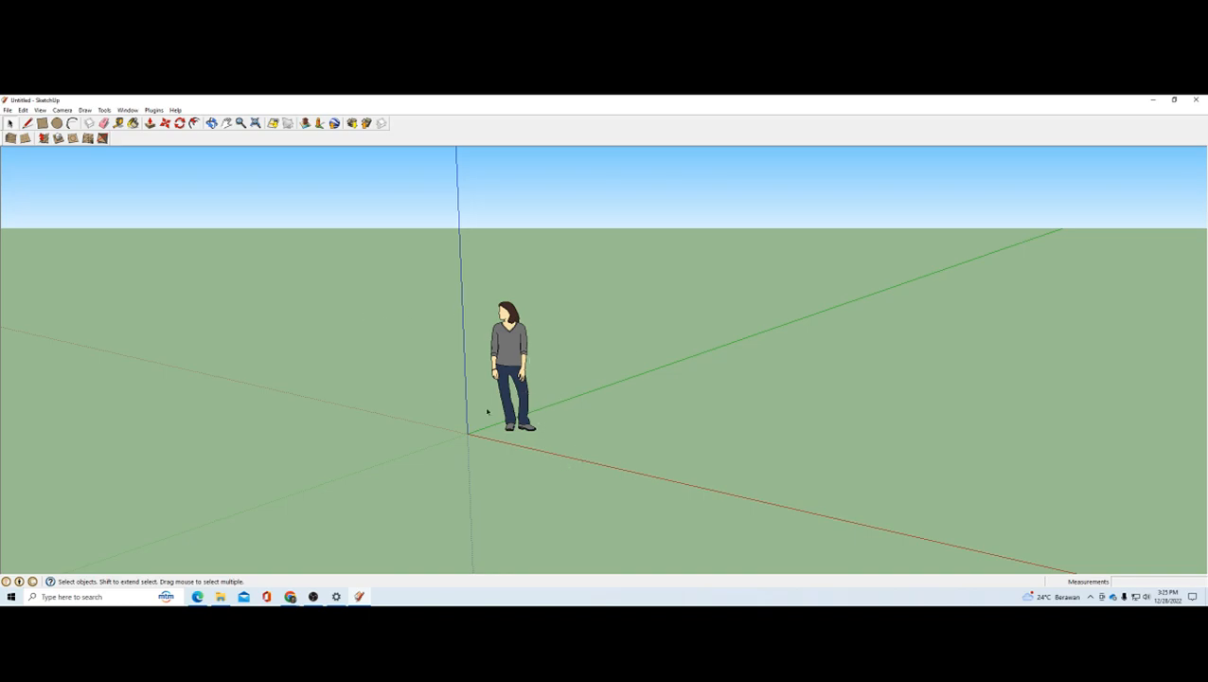
Step: Examine the default human figure and the axes at different zoom levels and viewing angles
click(511, 349)
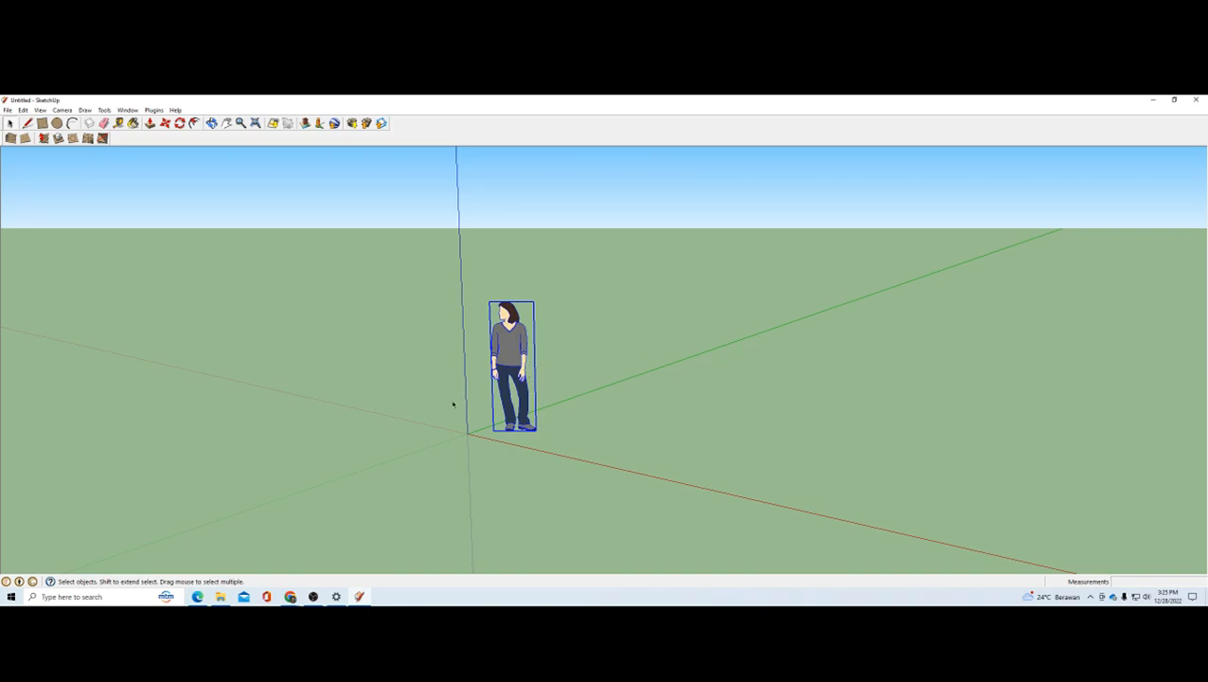
click(605, 370)
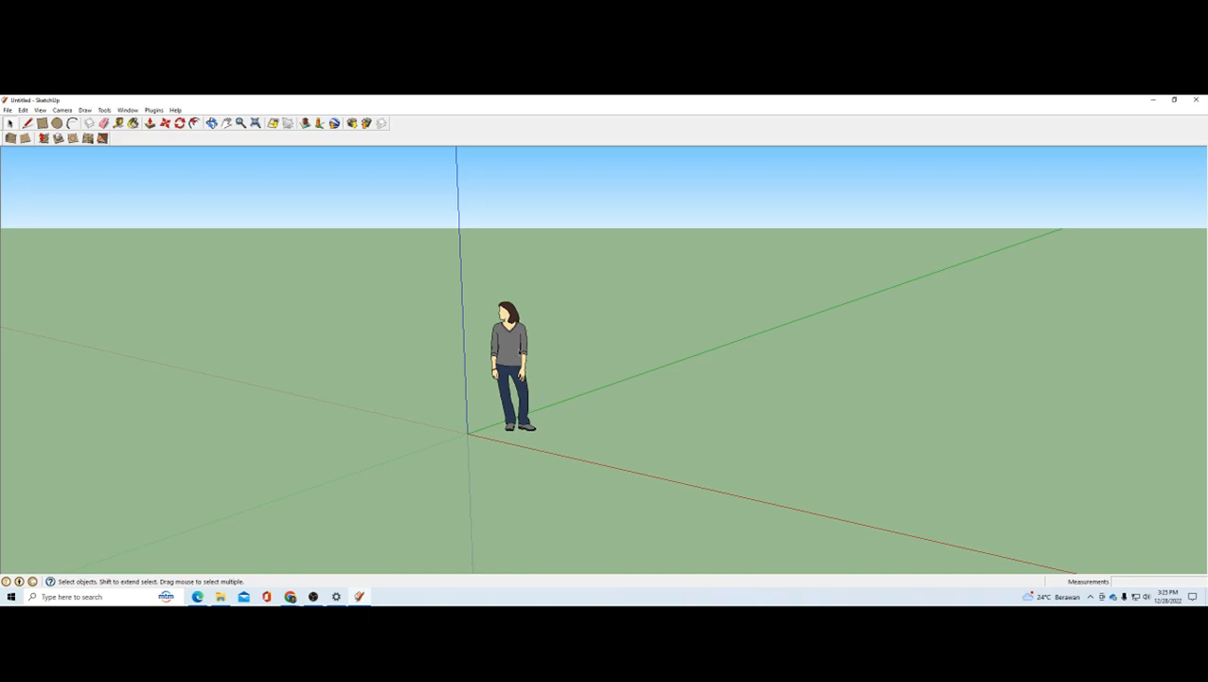
scroll(468, 356, down, 2)
scroll(468, 356, up, 3)
scroll(468, 357, down, 1)
scroll(468, 357, down, 2)
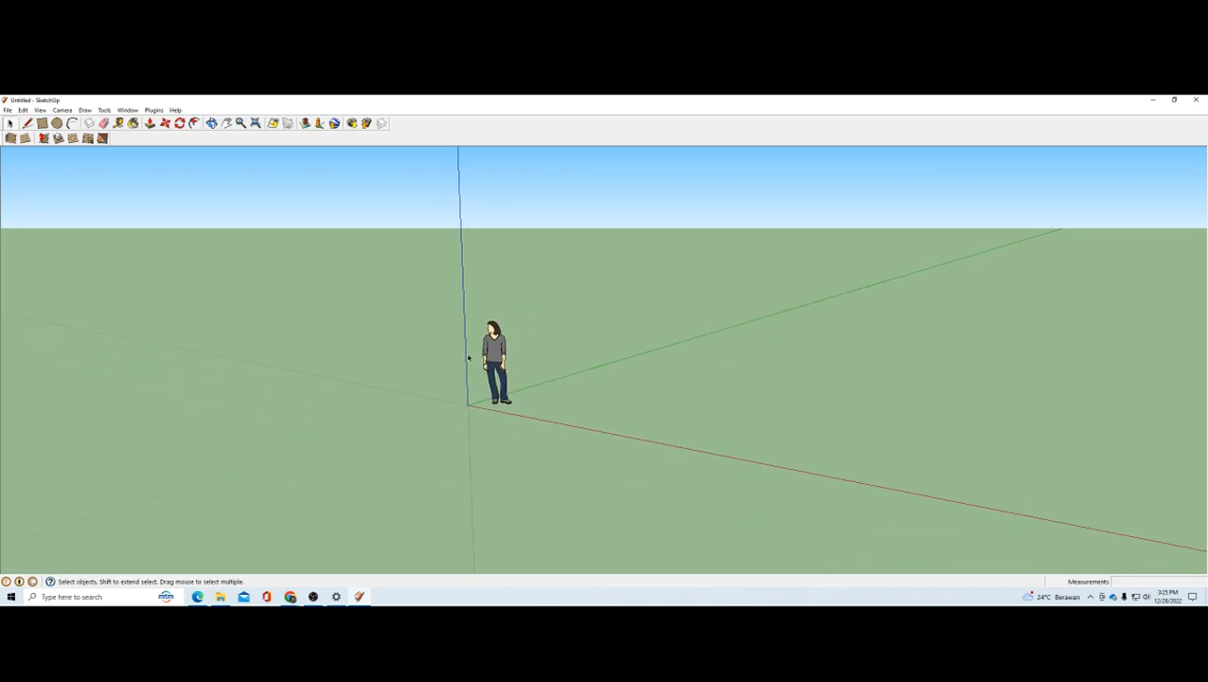
scroll(468, 357, up, 2)
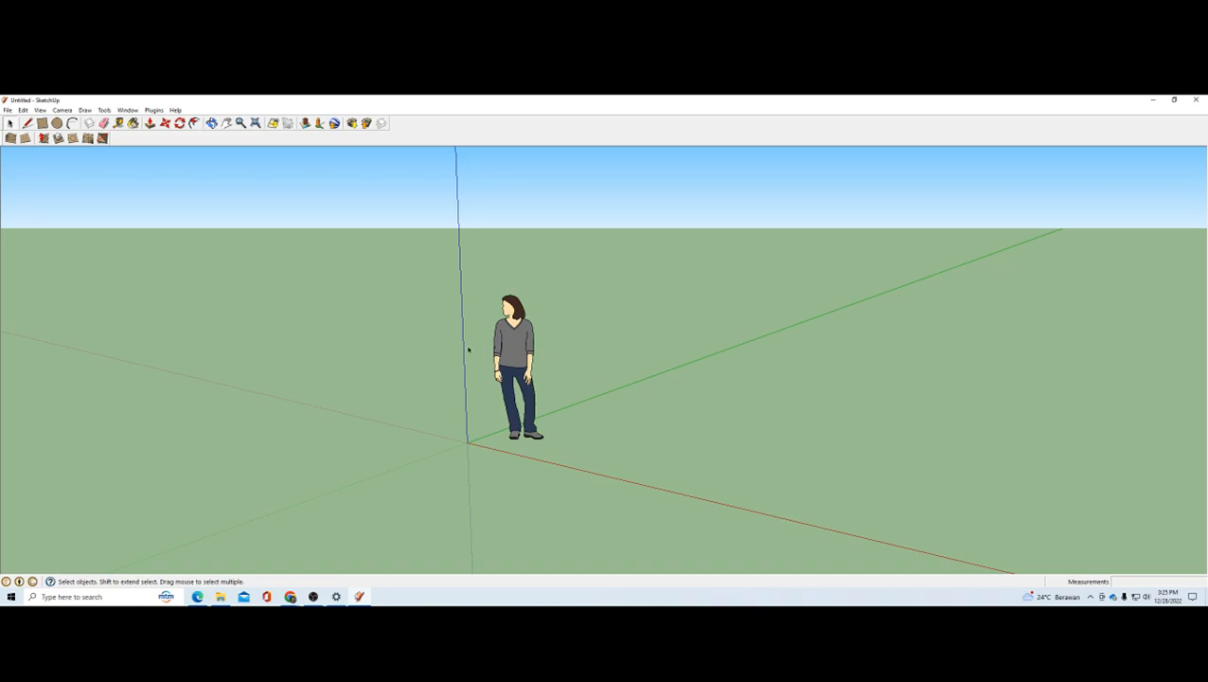
middle_drag(479, 360, 630, 368)
scroll(551, 375, down, 2)
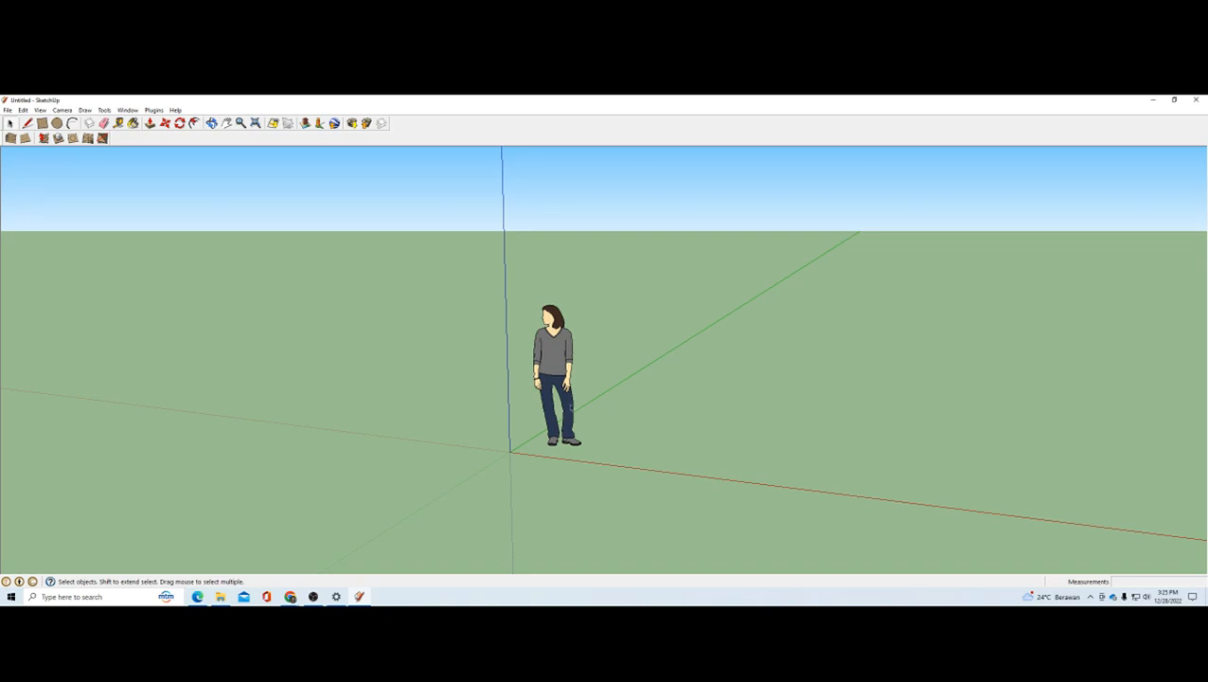
middle_drag(566, 384, 630, 337)
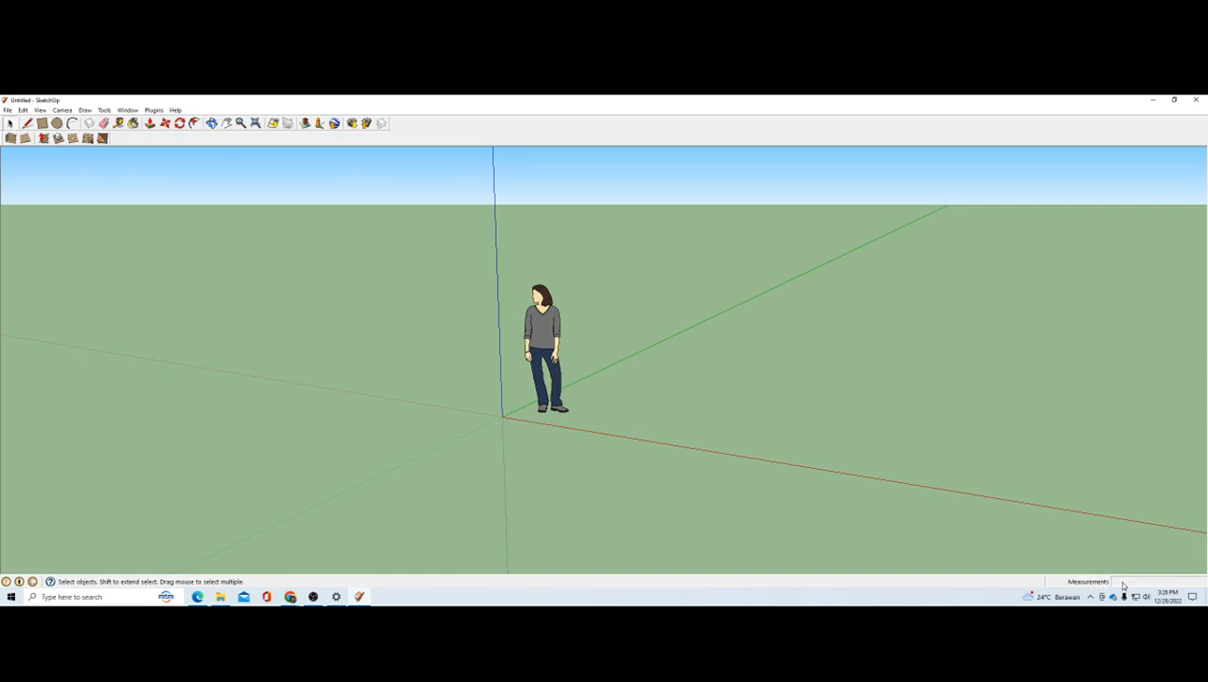
Step: Dock the Sandbox toolbar in the same row as the Getting Started toolbar
scroll(843, 518, down, 1)
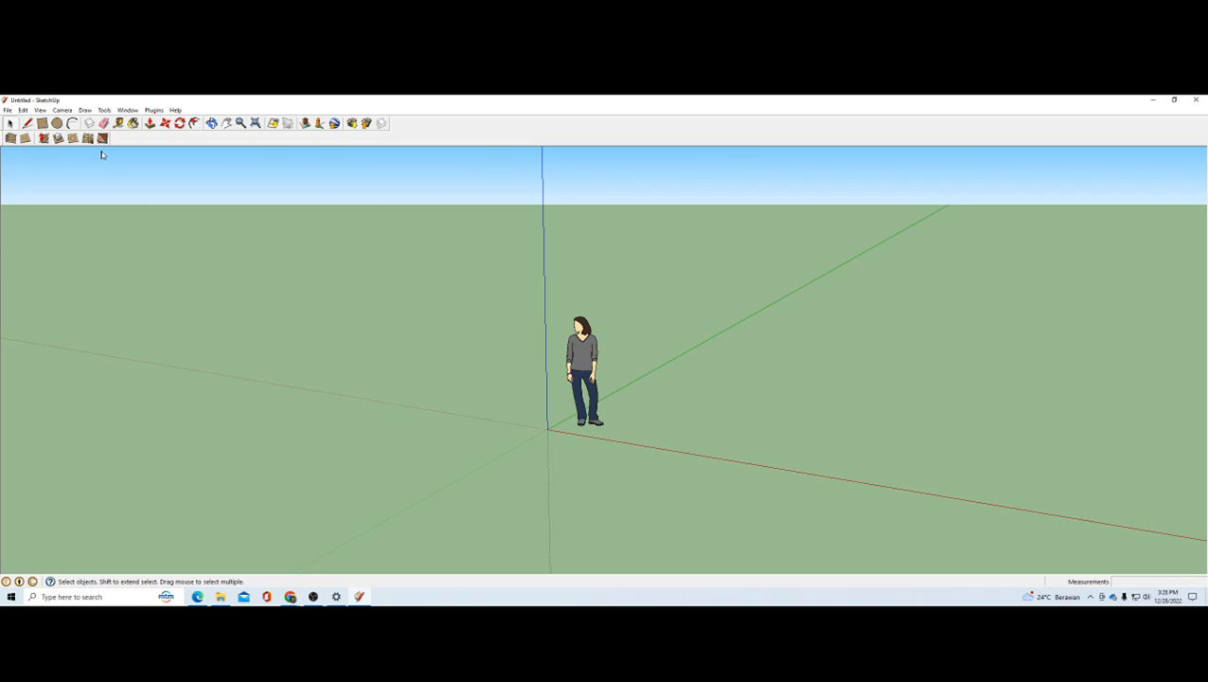
mouse_move(412, 135)
mouse_down()
mouse_move(397, 124)
mouse_move(480, 153)
mouse_move(406, 124)
mouse_up()
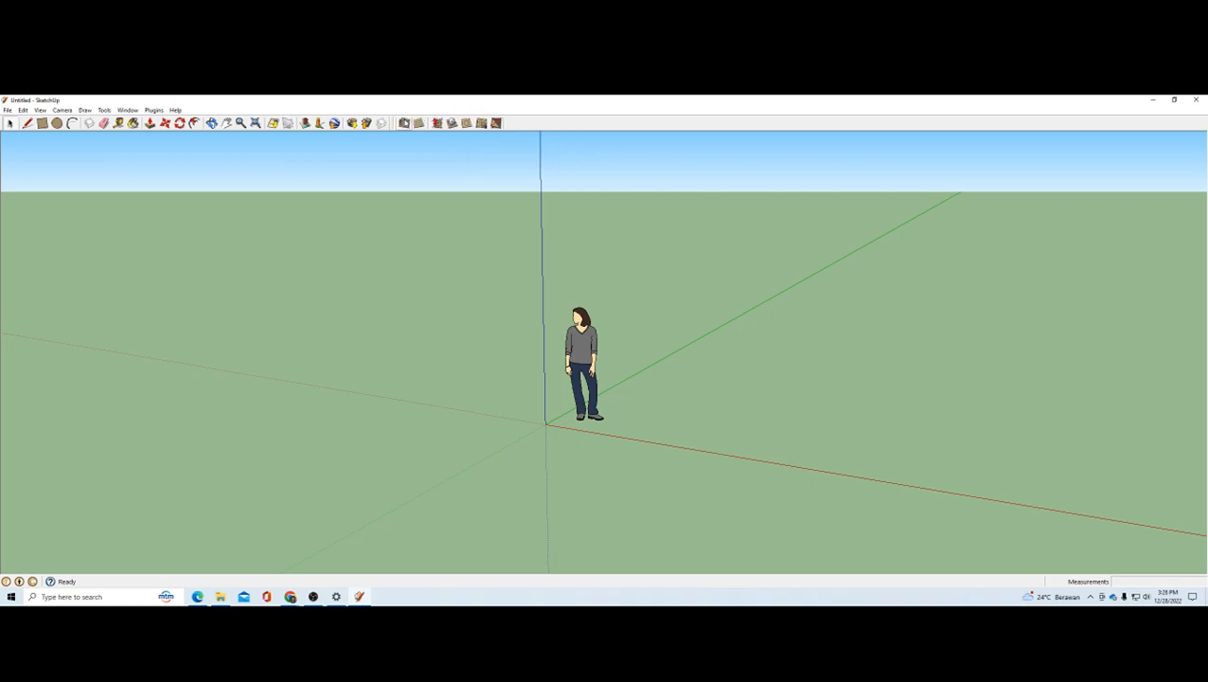
Step: Display the Drawing toolbar, float it over the modelling area and close it again
click(40, 110)
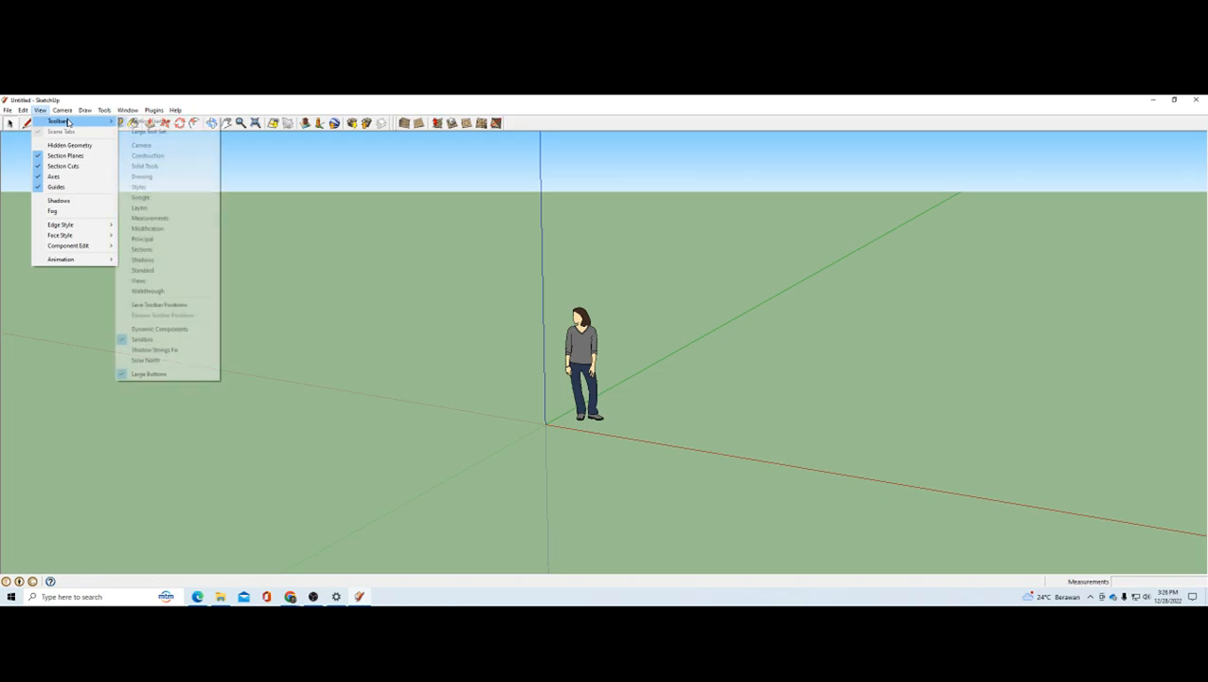
mouse_move(104, 121)
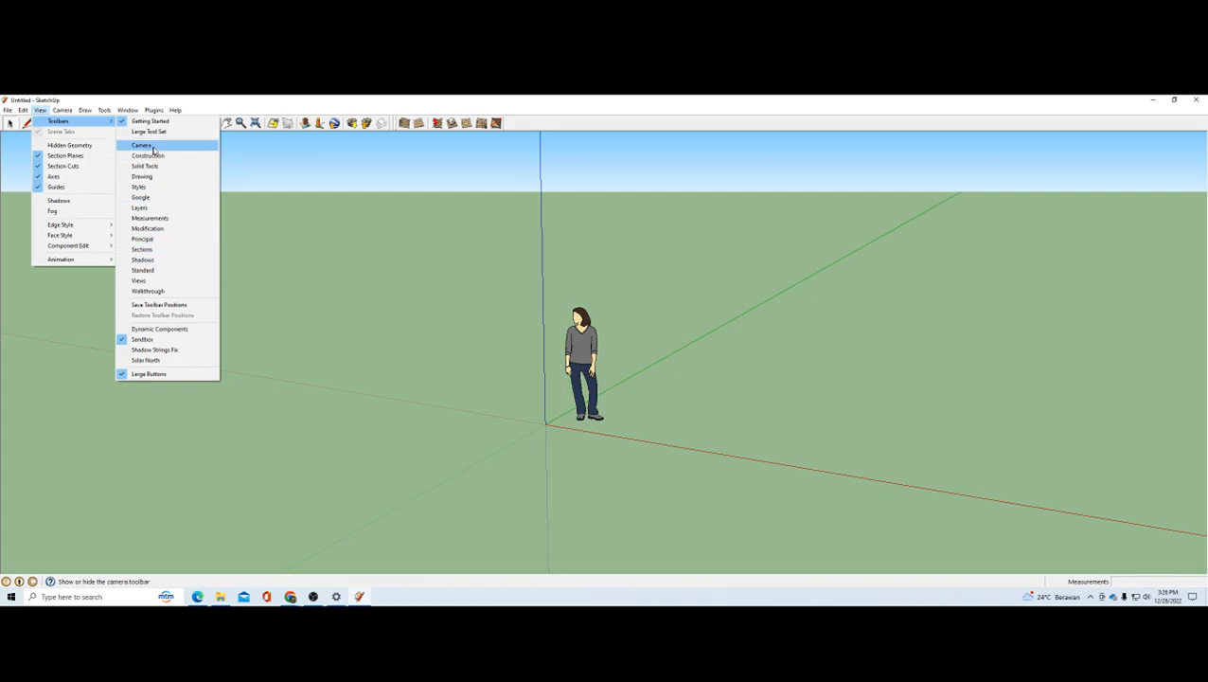
click(142, 176)
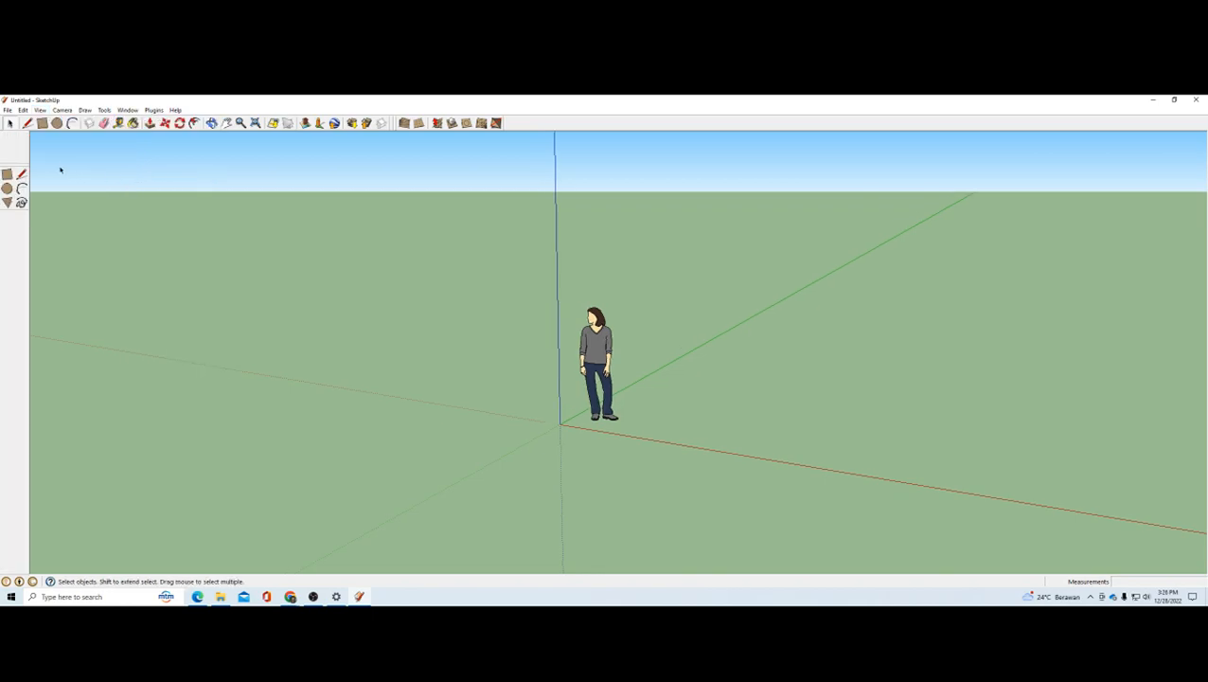
mouse_move(15, 165)
mouse_down()
mouse_move(152, 185)
mouse_move(139, 188)
mouse_up()
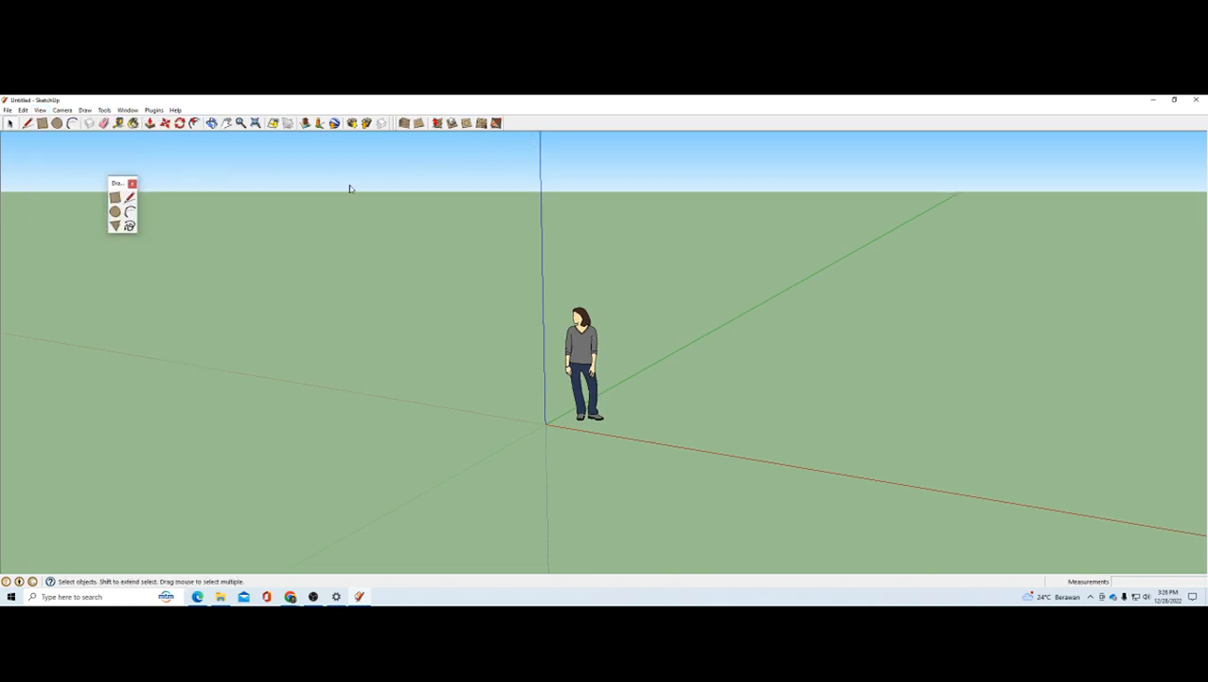
drag(118, 184, 238, 239)
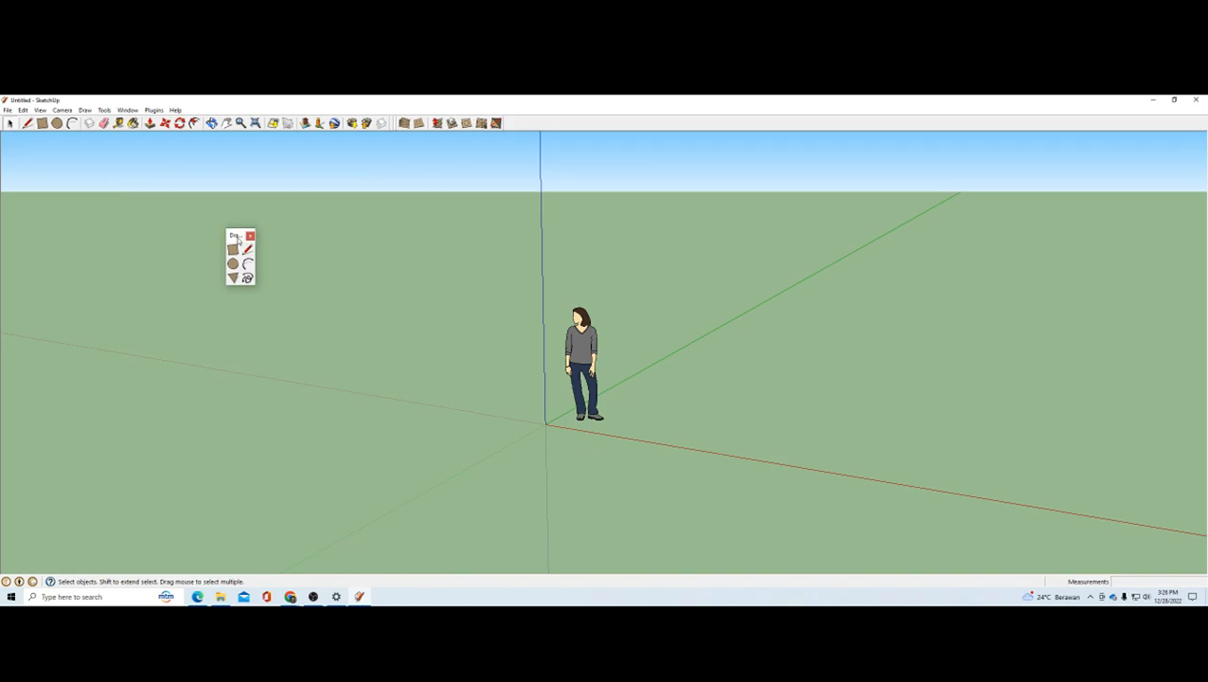
click(250, 236)
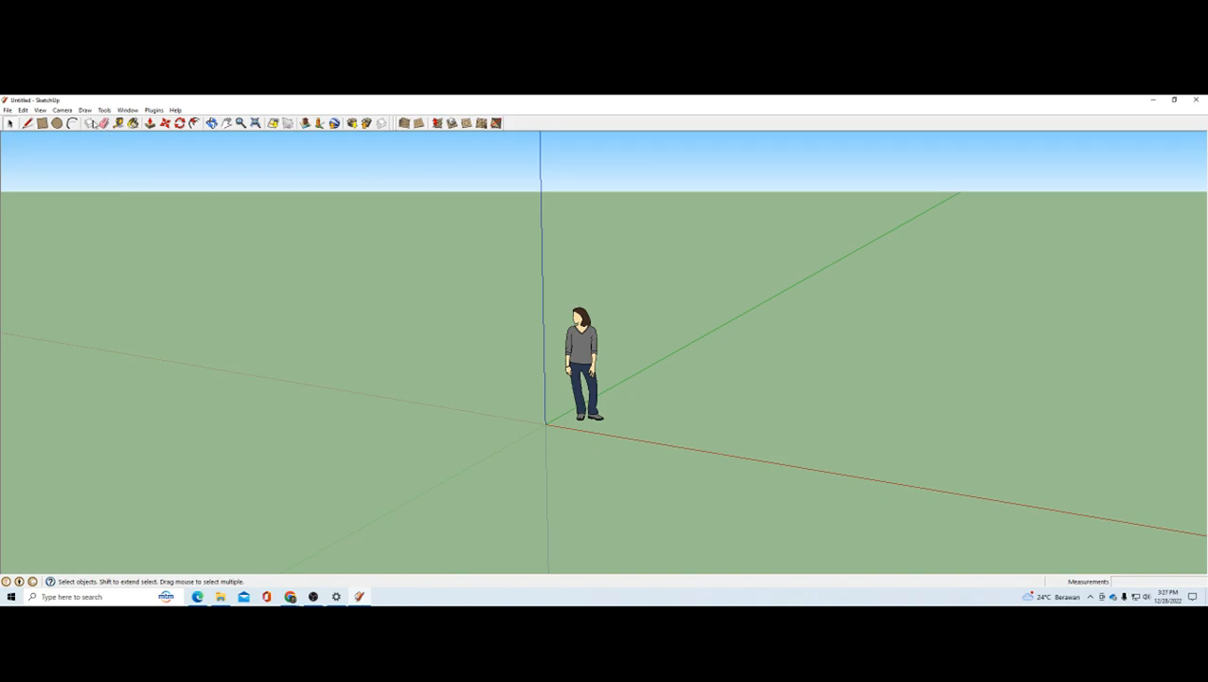
Step: Display the Modification toolbar, undock it and close it again
click(40, 110)
mouse_move(66, 120)
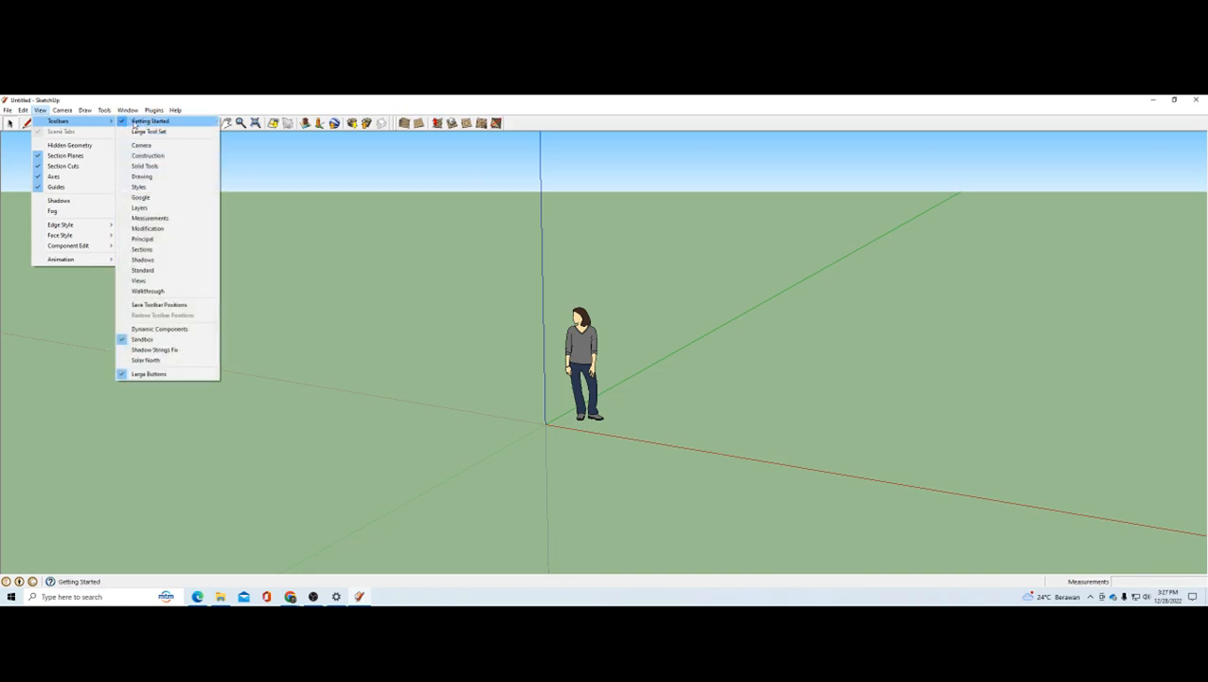
click(154, 228)
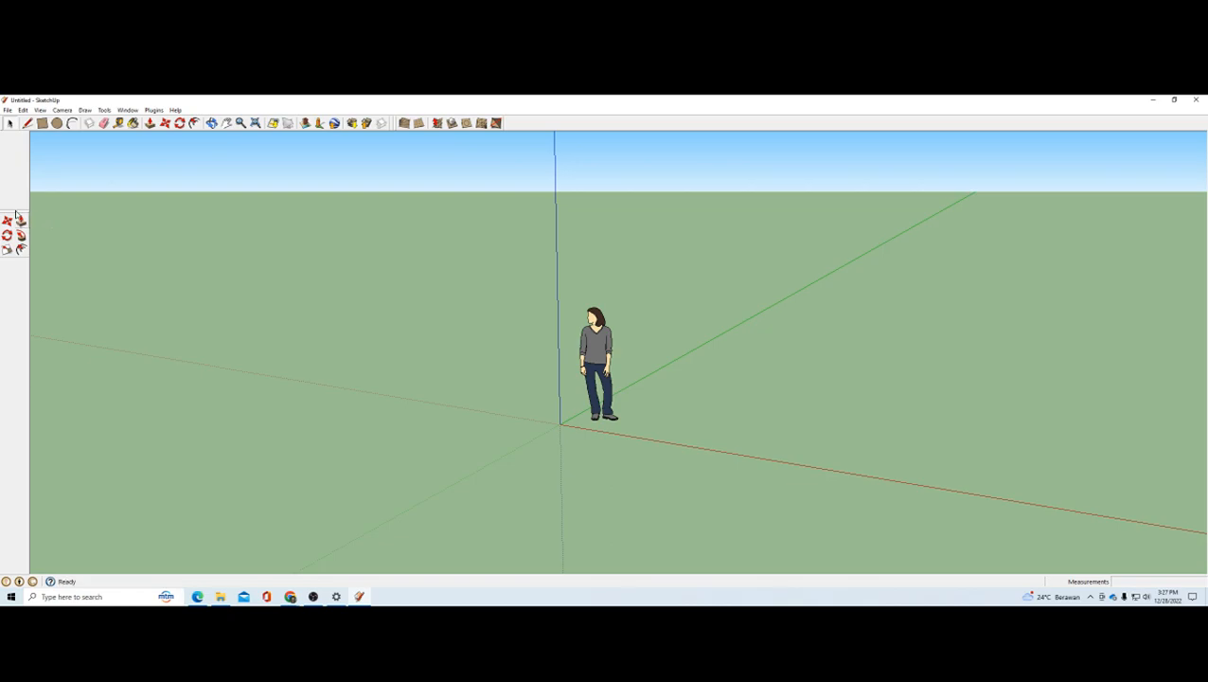
drag(176, 154, 176, 155)
click(187, 147)
Step: Display the Sections toolbar and dock it beside the Sandbox toolbar
click(39, 110)
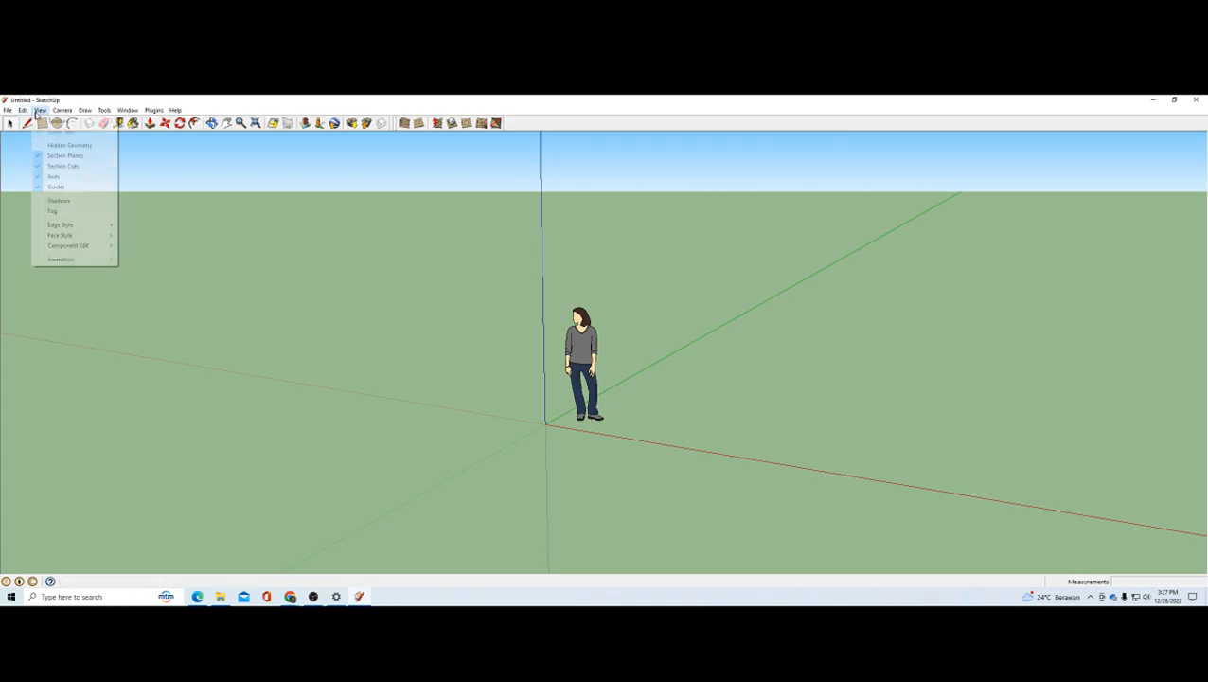
mouse_move(47, 121)
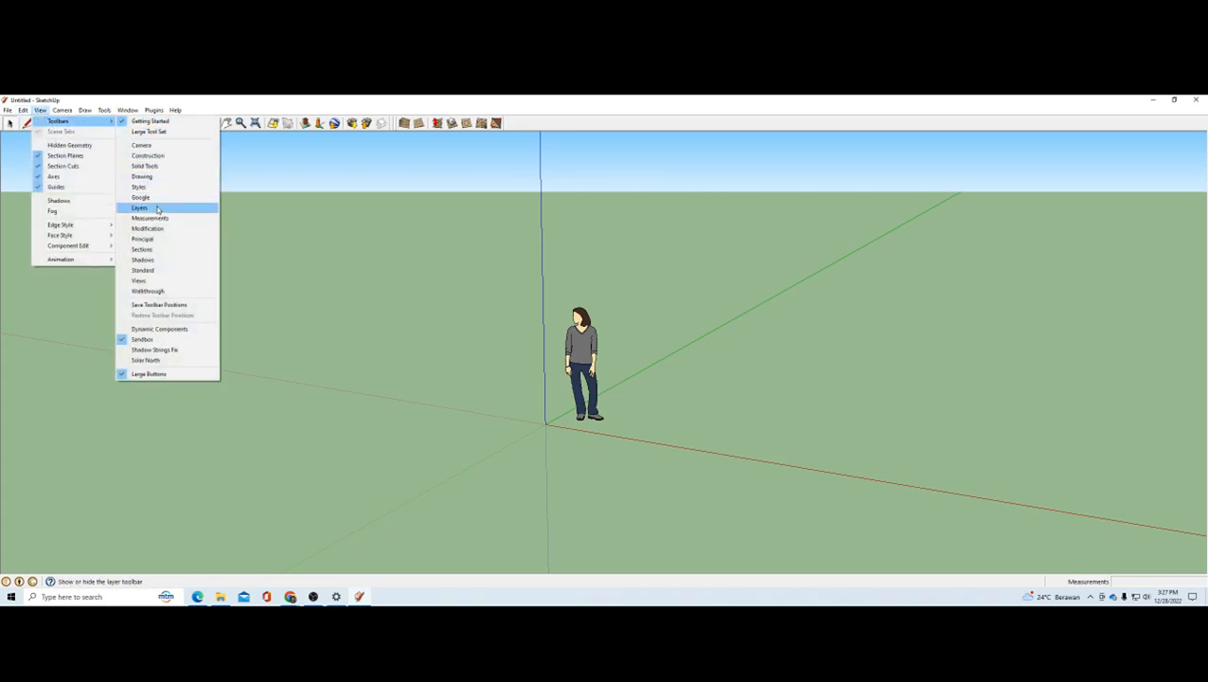
click(152, 261)
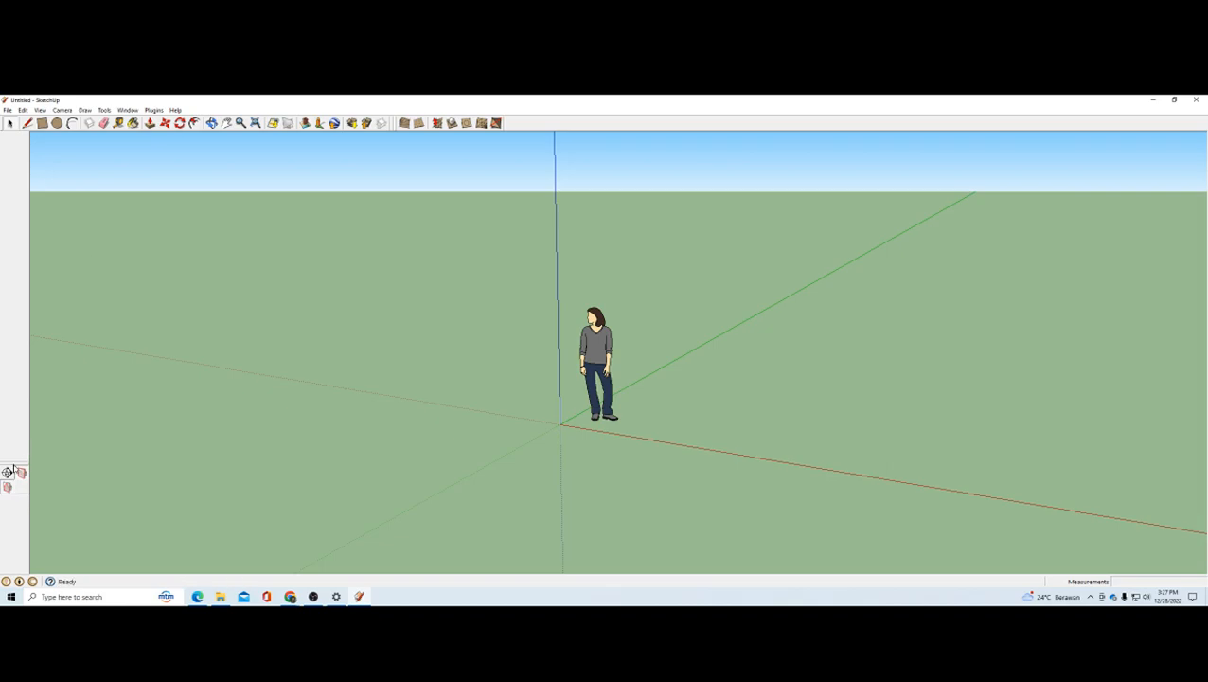
drag(520, 136, 519, 120)
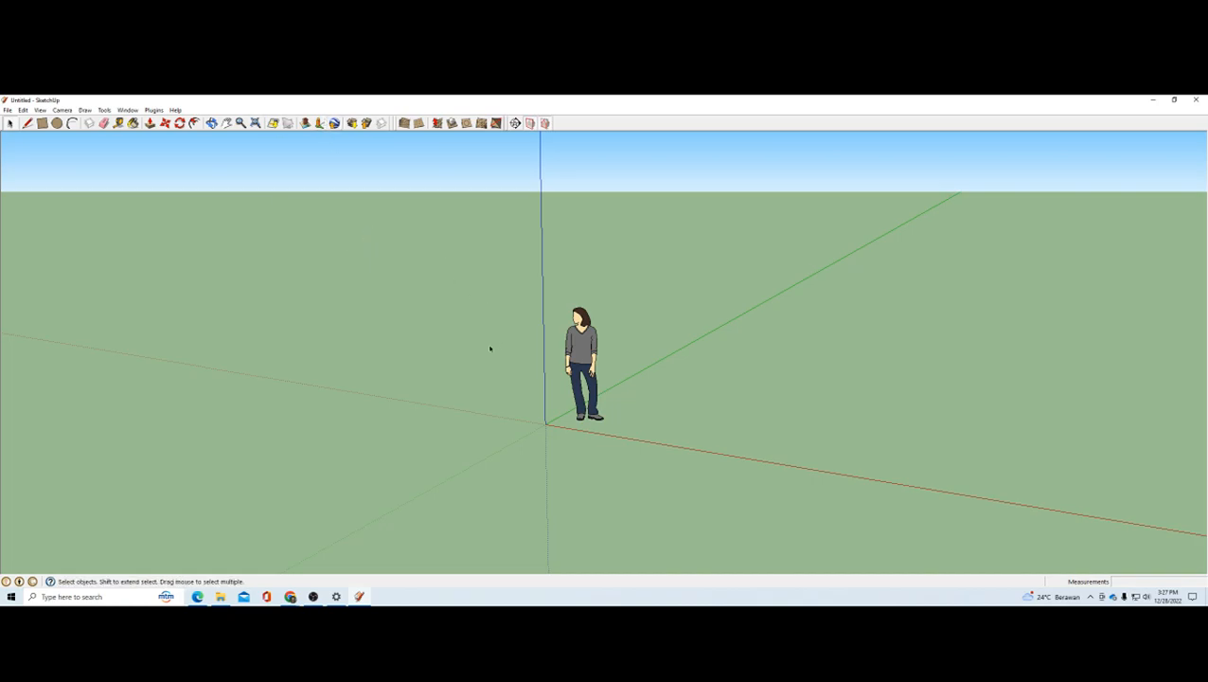
scroll(461, 378, down, 2)
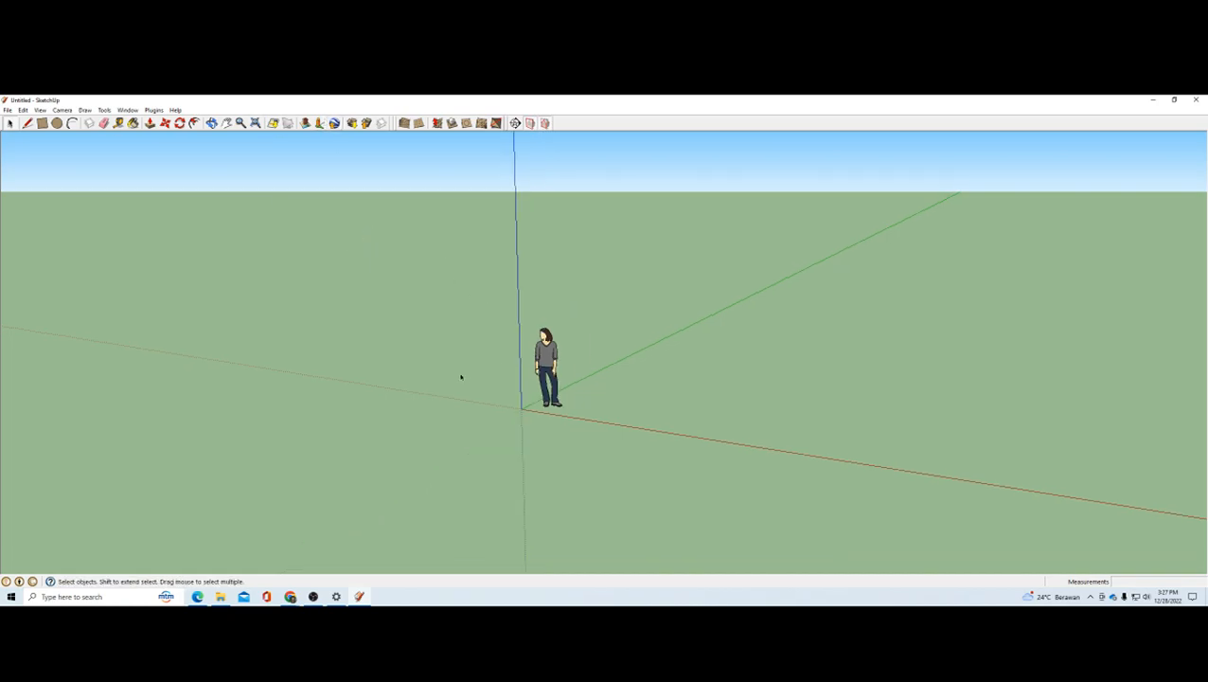
Step: Switch to the SketchUp learning module PDF in Edge and read the slides on the Getting Started toolbar, 3D view tools and coordinate system
click(290, 598)
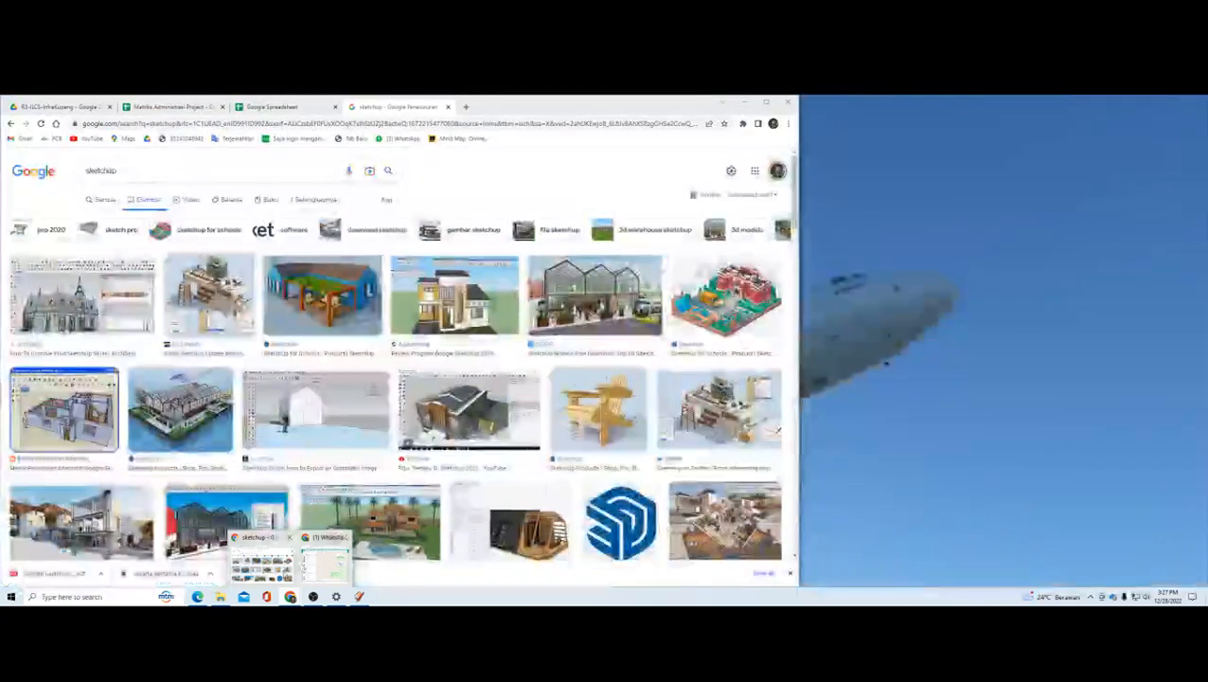
click(280, 569)
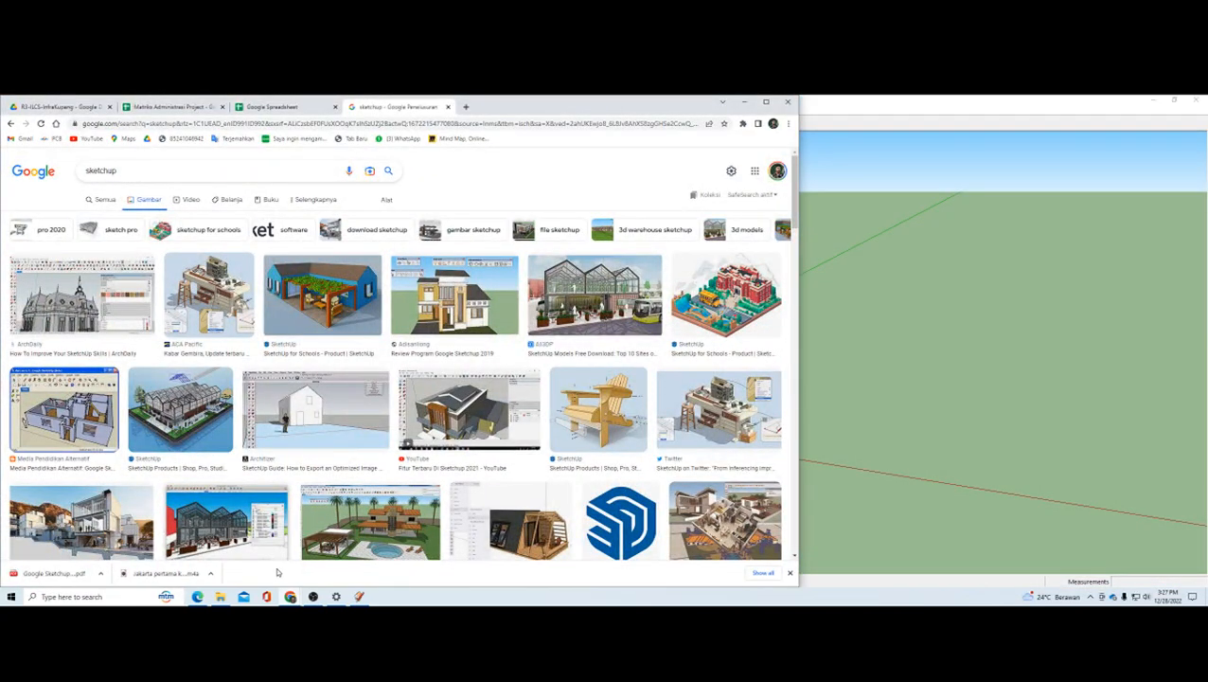
click(197, 595)
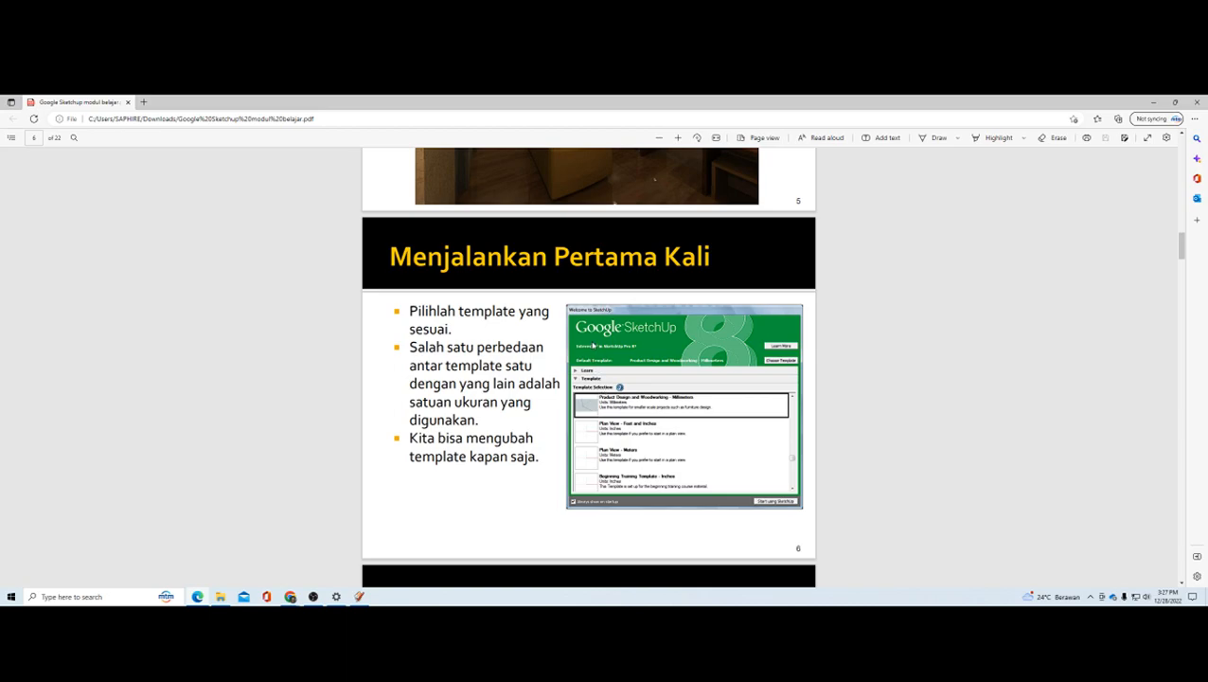
scroll(593, 346, down, 5)
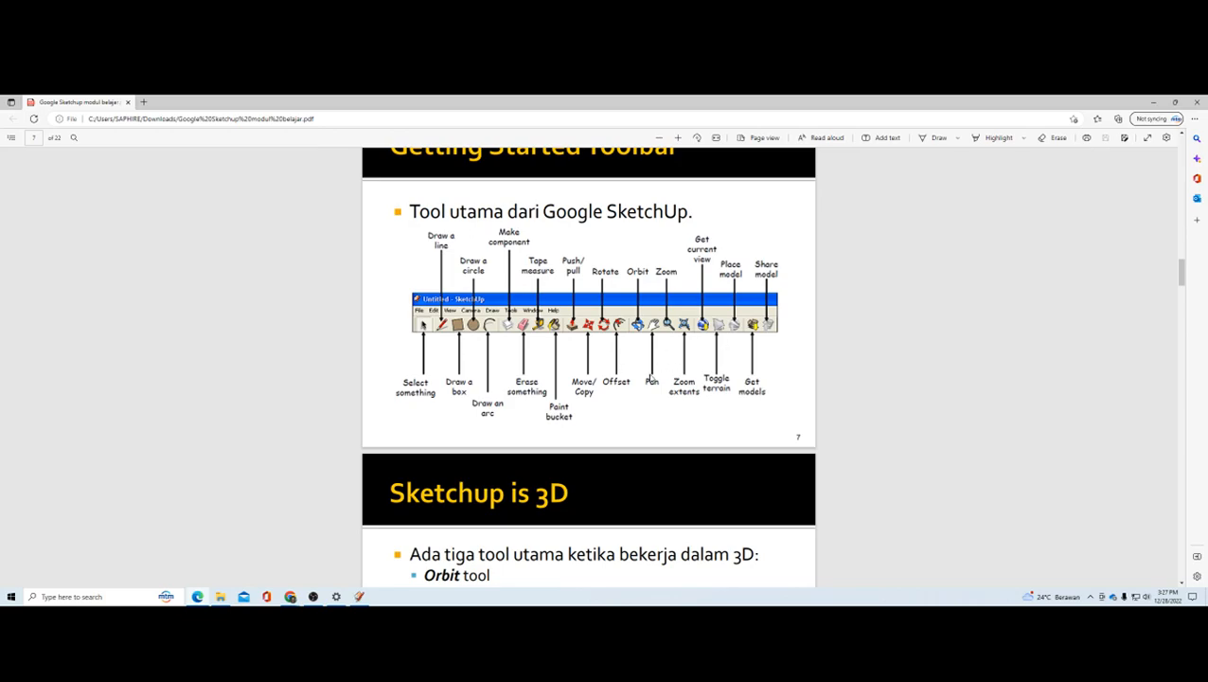
scroll(651, 379, down, 3)
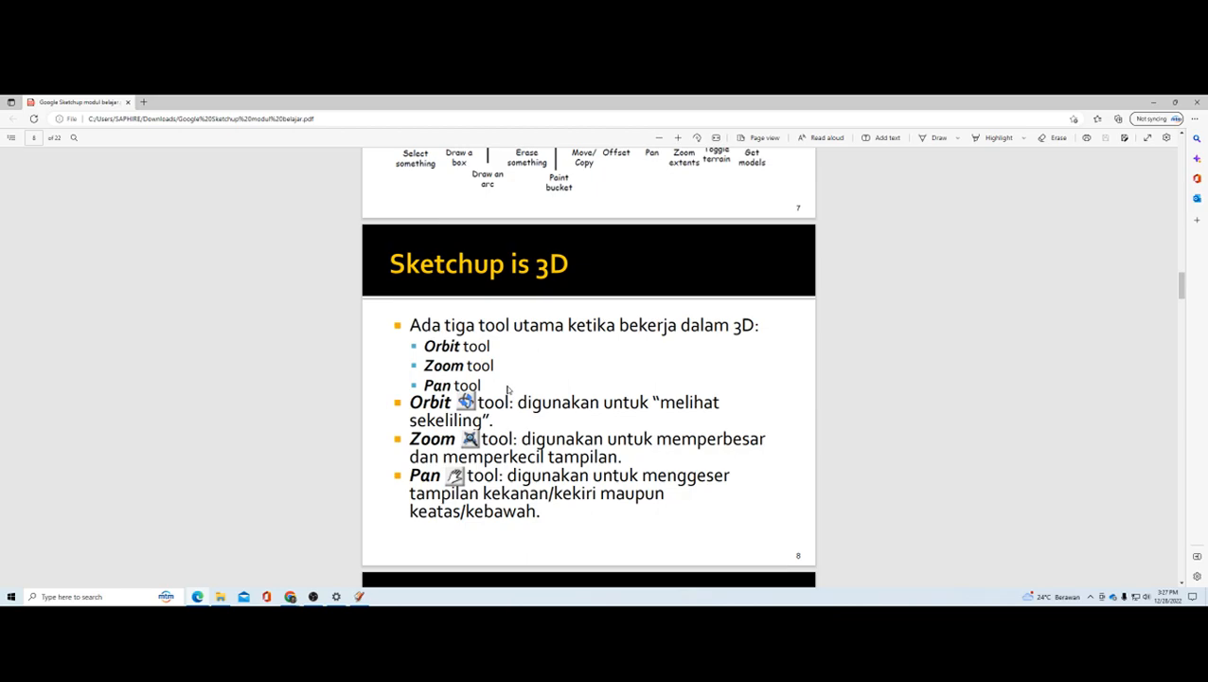
scroll(508, 389, down, 5)
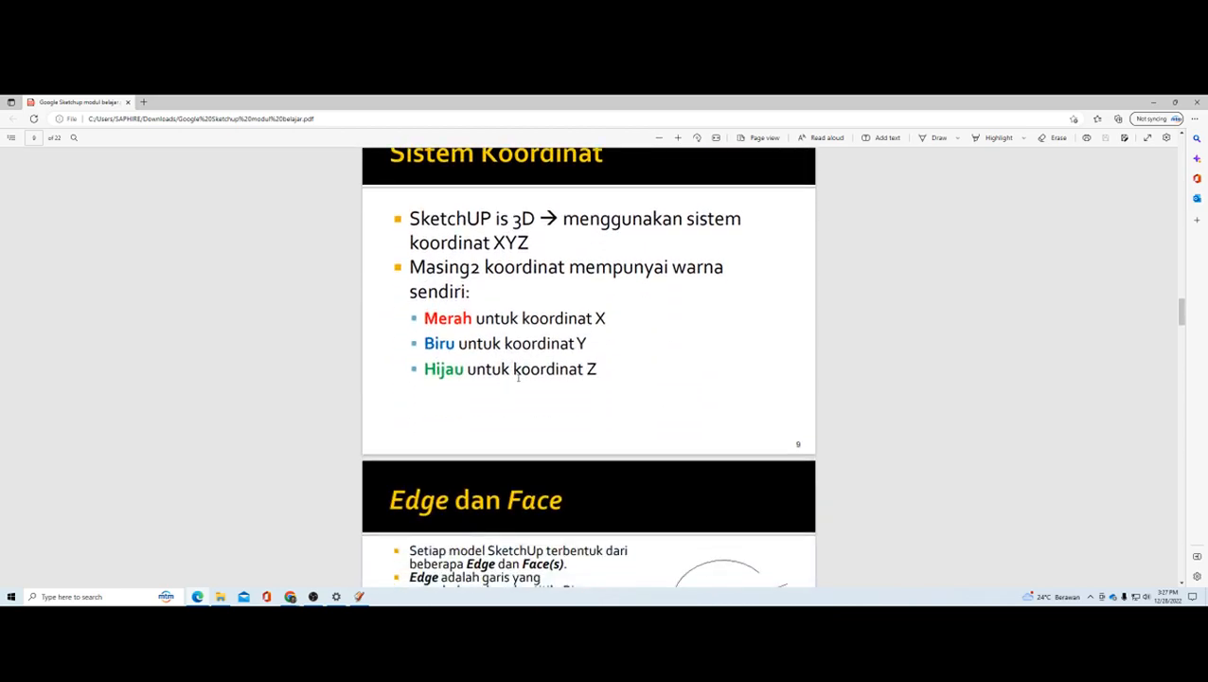
scroll(518, 377, up, 3)
scroll(518, 377, down, 3)
Step: Switch back to SketchUp and examine the blue, red and green axes from varying distances and angles
click(357, 597)
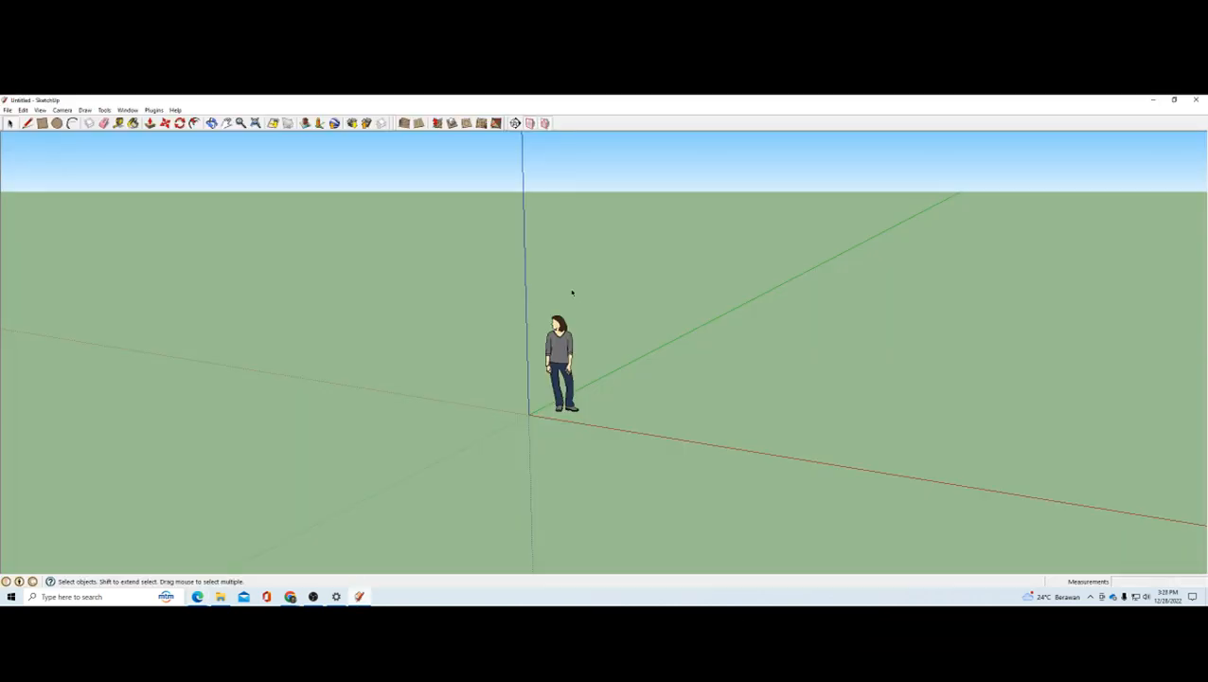
drag(535, 289, 660, 498)
click(532, 420)
drag(531, 418, 769, 466)
scroll(579, 414, up, 3)
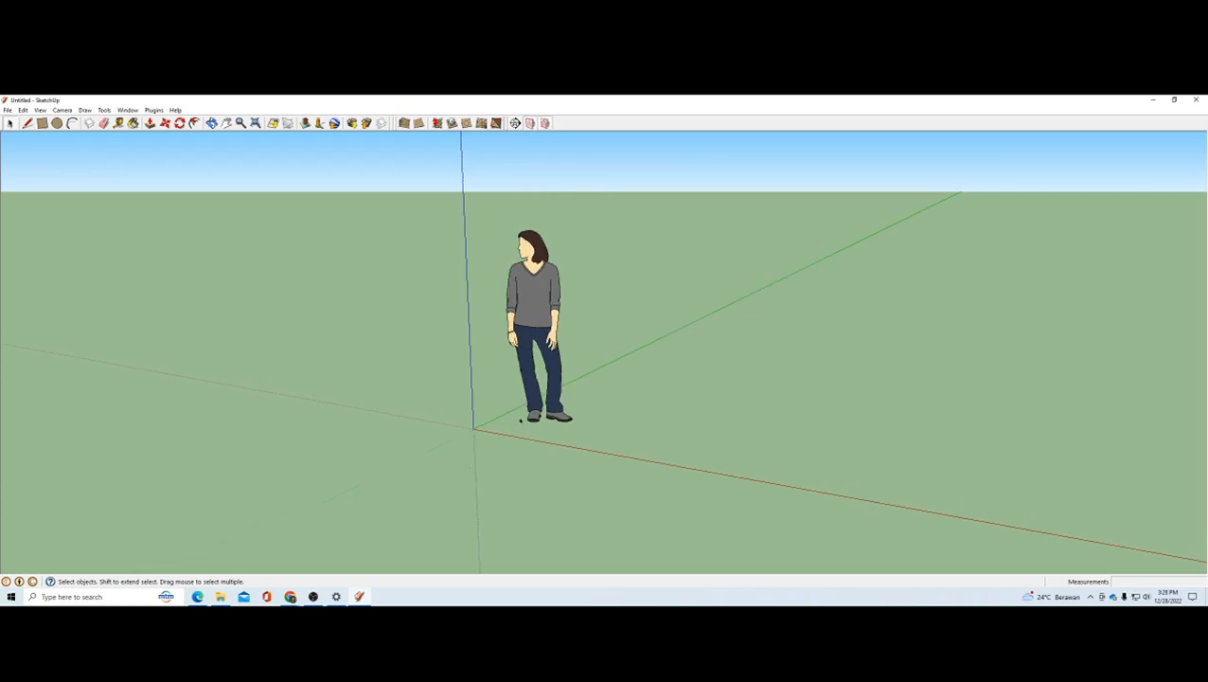
scroll(545, 369, down, 2)
click(749, 395)
key(o)
drag(633, 397, 579, 411)
middle_drag(579, 411, 581, 404)
scroll(498, 414, down, 3)
scroll(565, 412, up, 1)
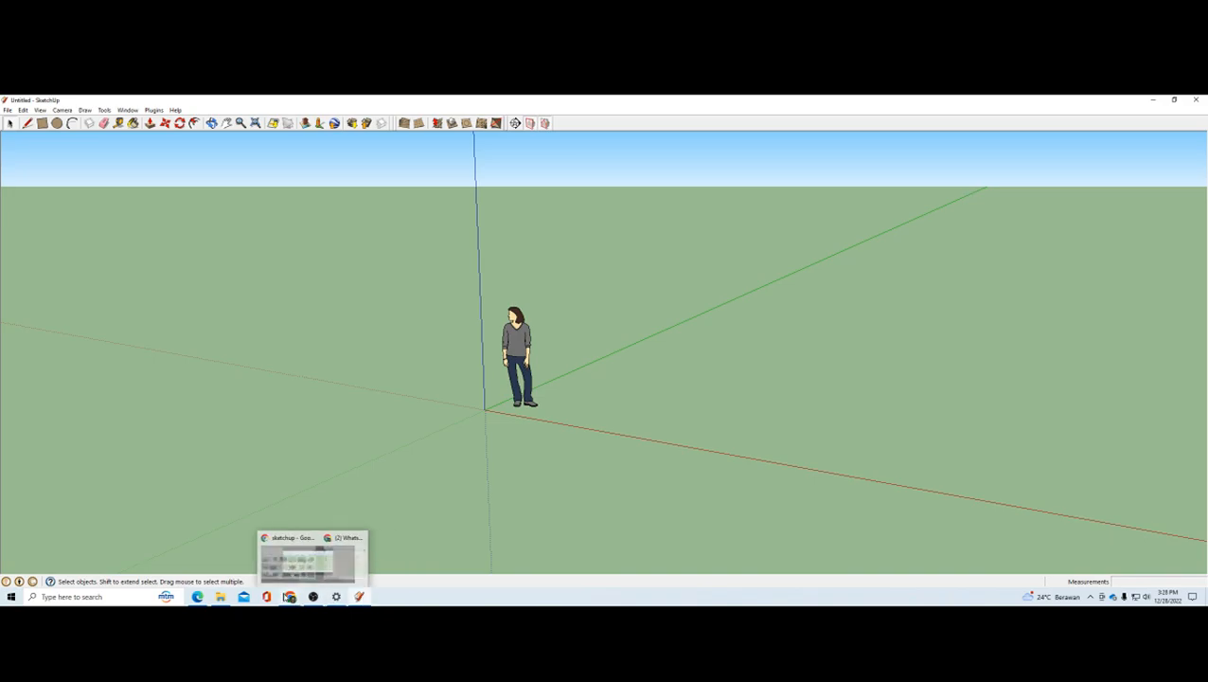
Step: Switch to the PDF in Edge and read the "Edge dan Face" slide, selecting its opening text
mouse_move(197, 597)
click(204, 566)
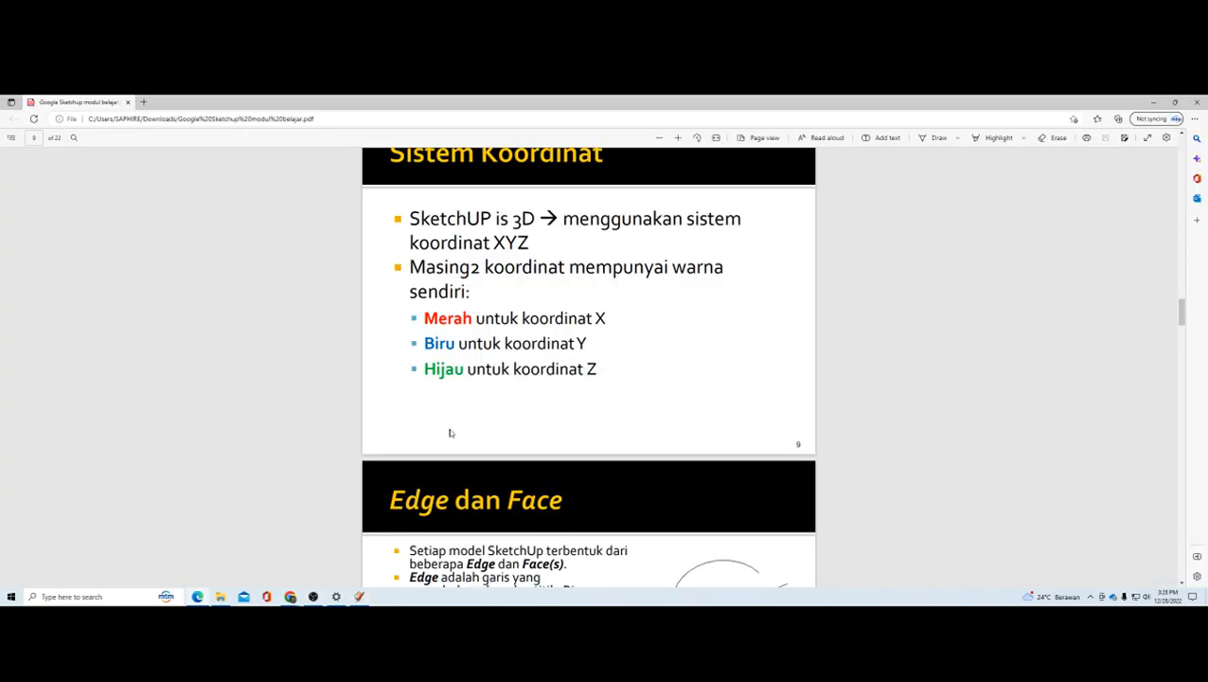
scroll(561, 339, down, 5)
scroll(557, 341, up, 2)
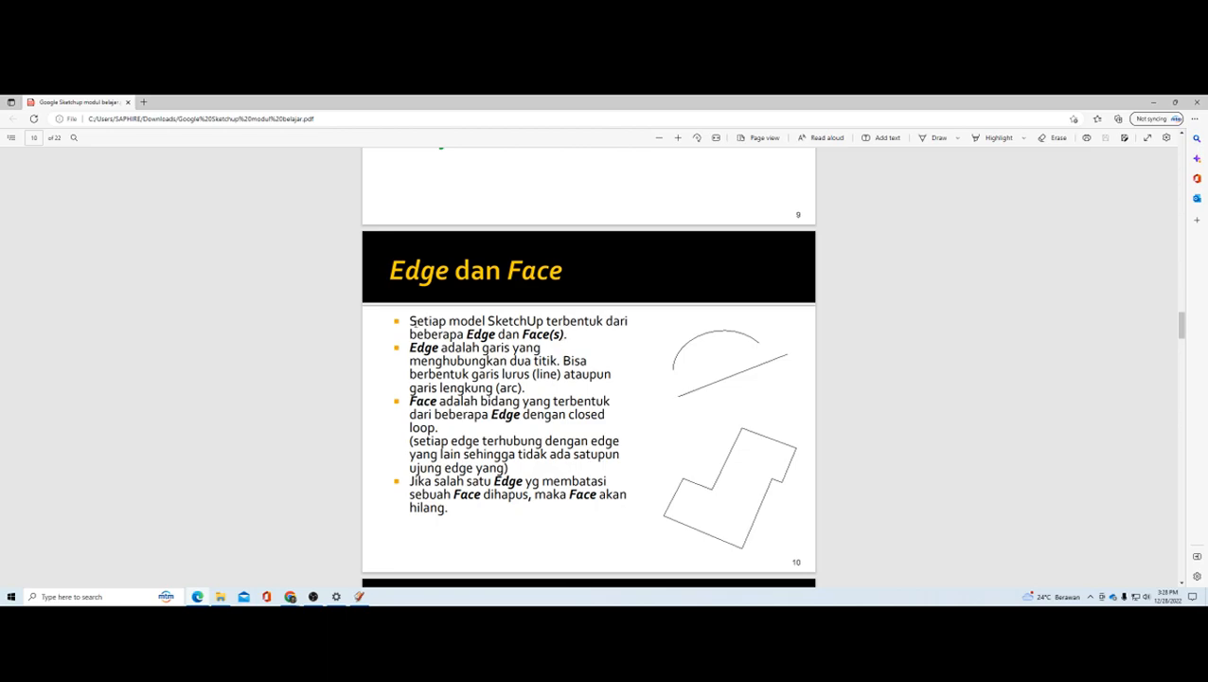
mouse_move(409, 322)
mouse_down()
mouse_move(585, 323)
mouse_move(547, 348)
mouse_move(564, 322)
mouse_move(603, 322)
mouse_move(573, 334)
mouse_up()
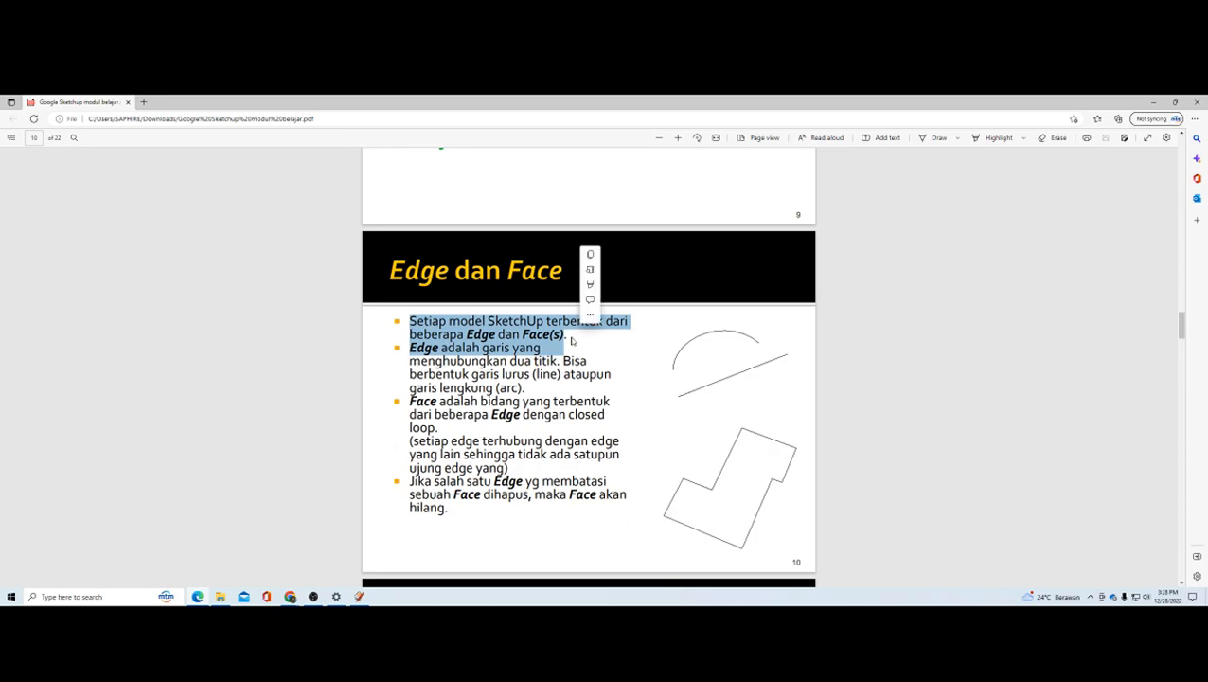
Step: Clear the text selection in the PDF, switch to SketchUp and draw a line about 3.4 m long parallel to the red axis
click(569, 338)
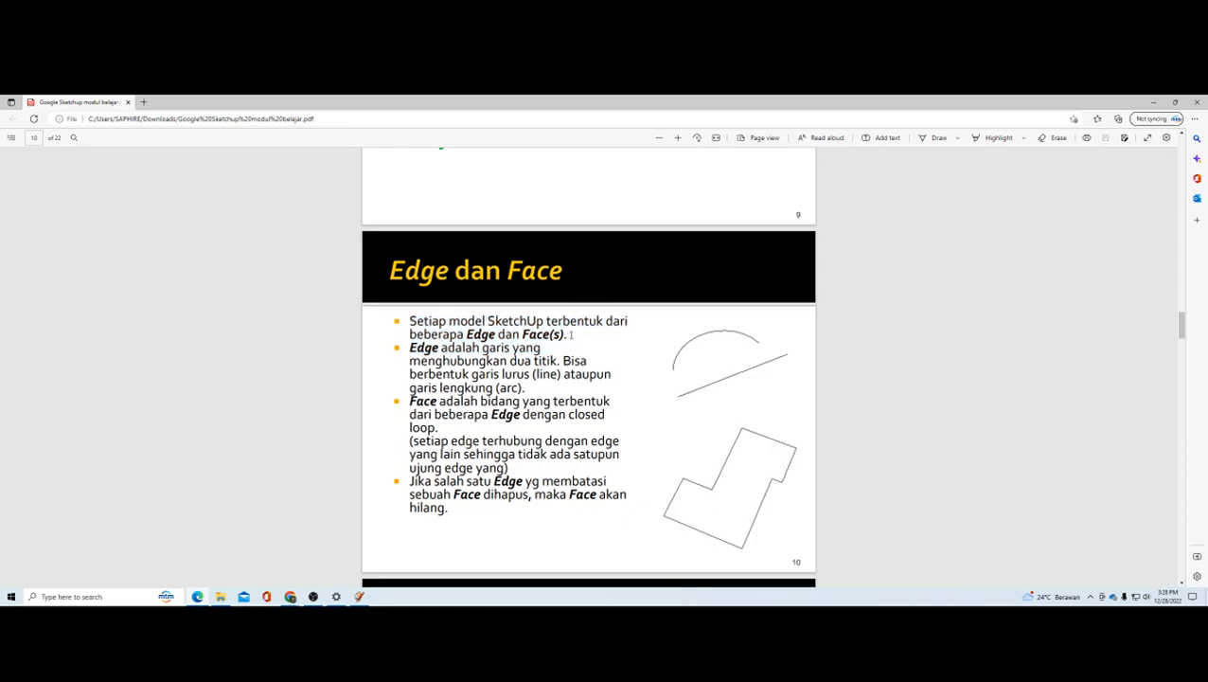
key(alt+Tab)
scroll(426, 386, down, 1)
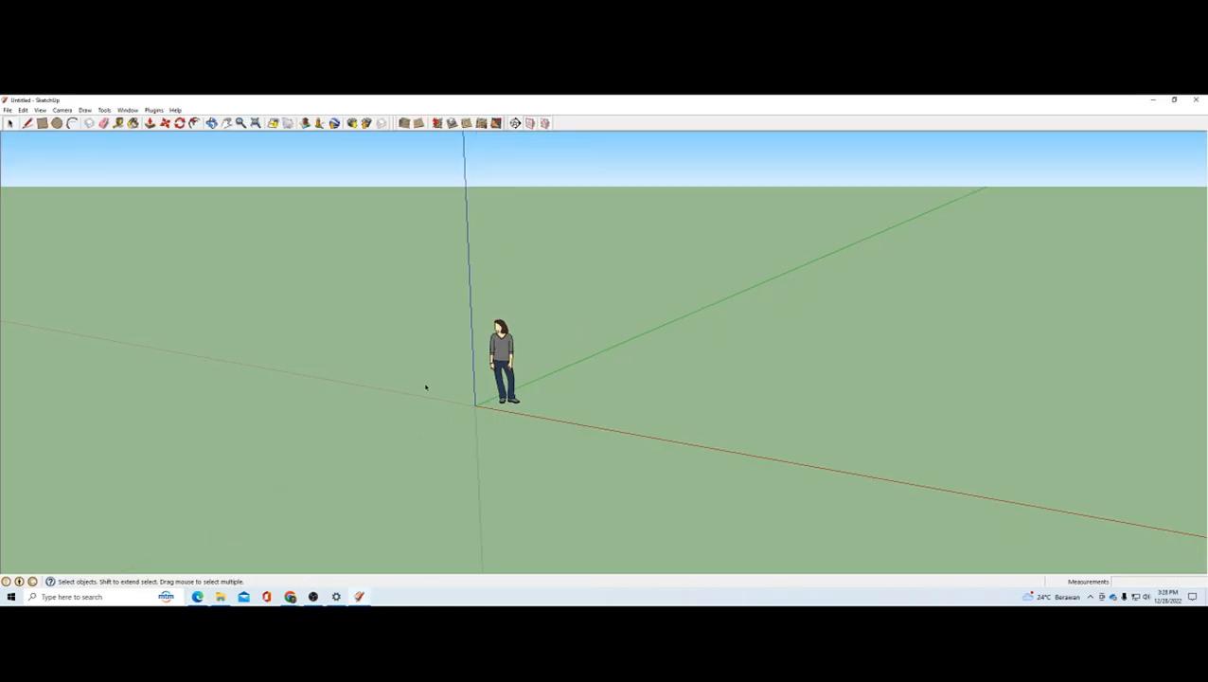
scroll(568, 388, up, 2)
click(28, 123)
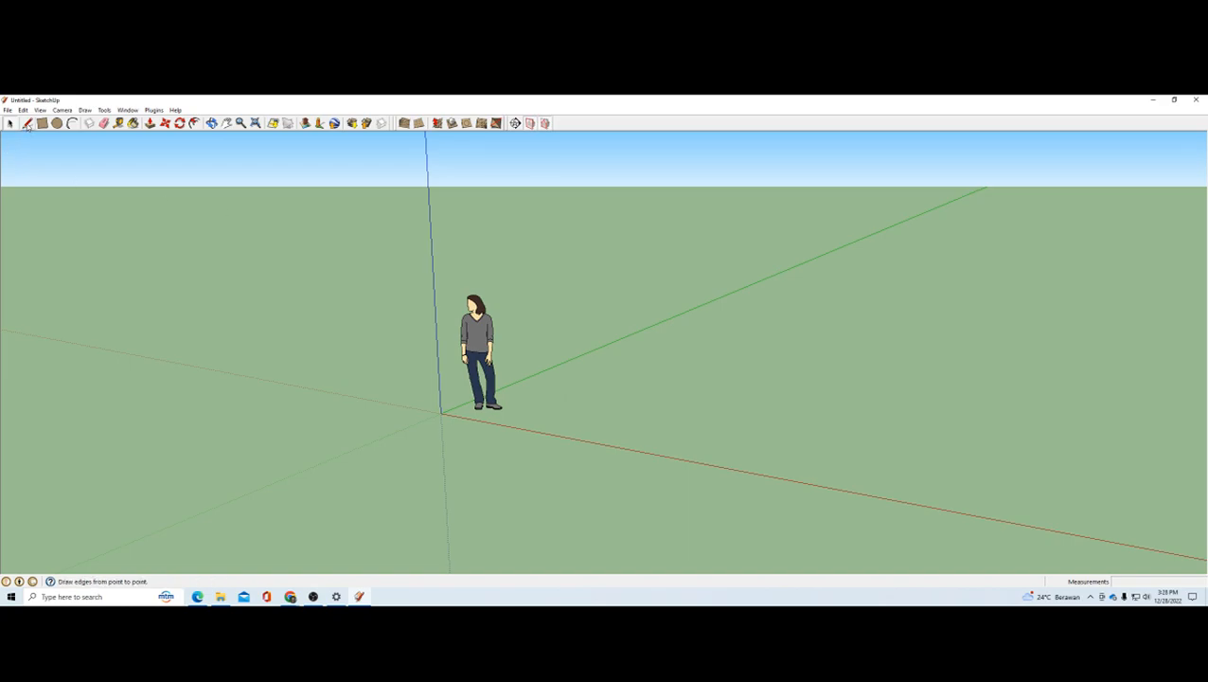
middle_drag(580, 394, 562, 412)
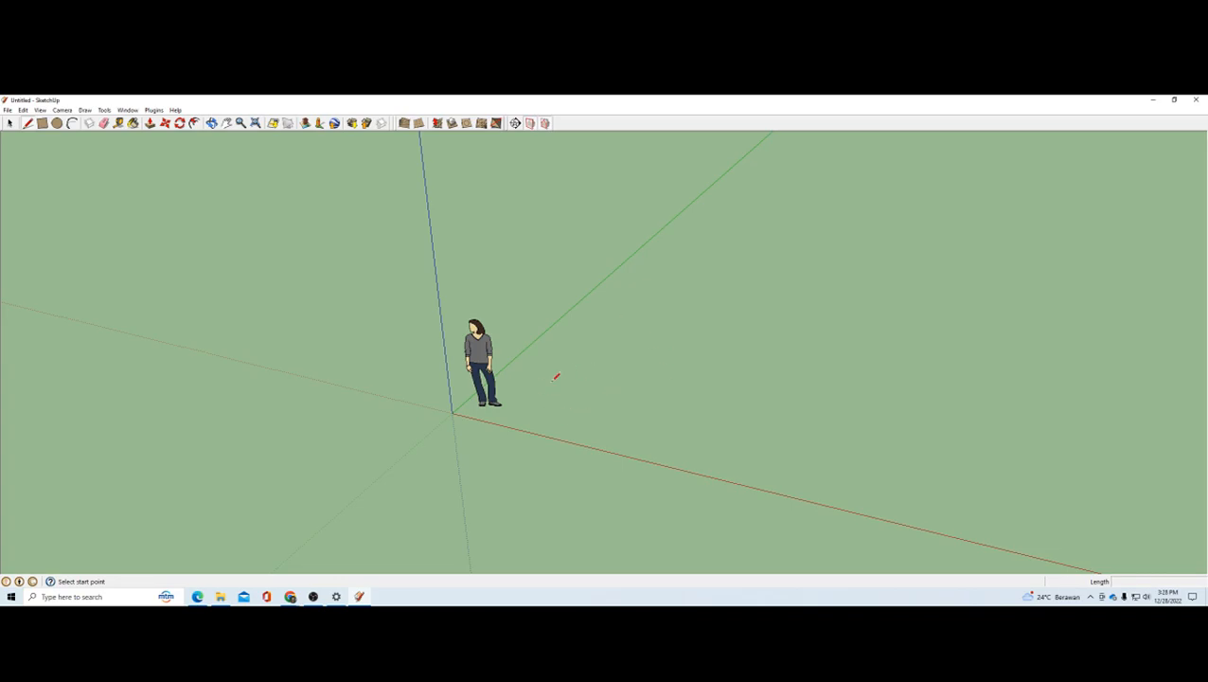
click(551, 376)
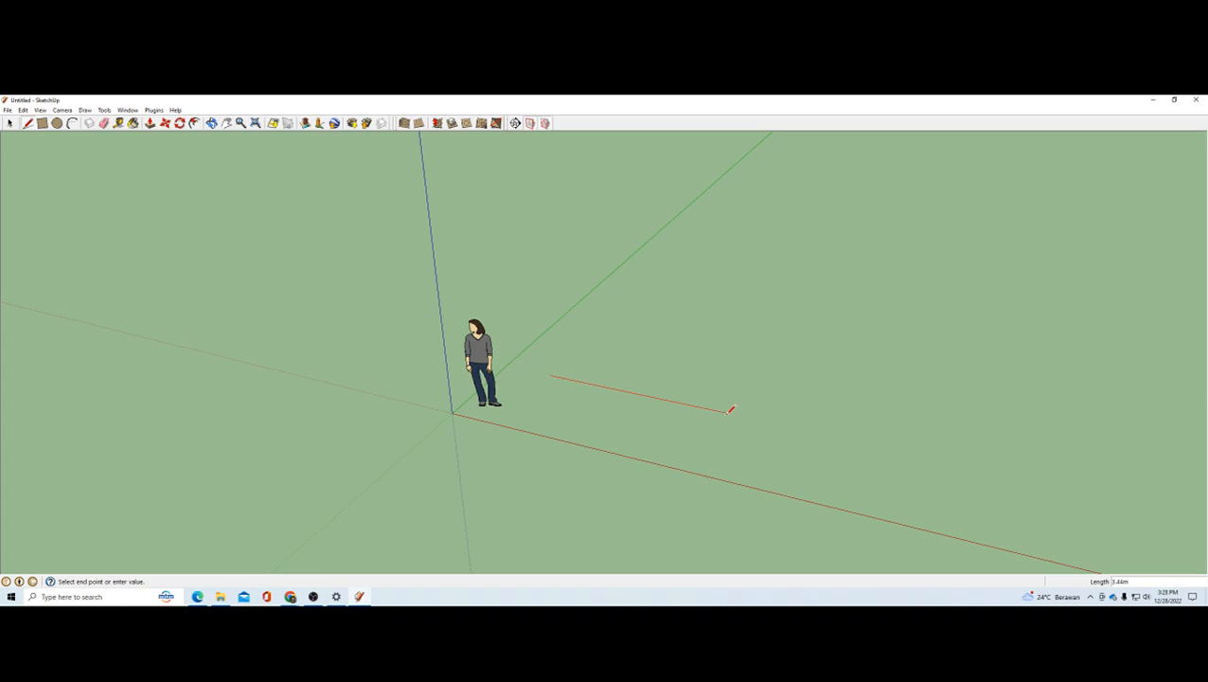
click(727, 411)
key(Escape)
mouse_move(662, 432)
middle_down()
mouse_move(706, 372)
mouse_move(631, 423)
mouse_move(589, 420)
mouse_move(663, 402)
mouse_move(650, 437)
mouse_move(454, 369)
mouse_move(631, 388)
middle_up()
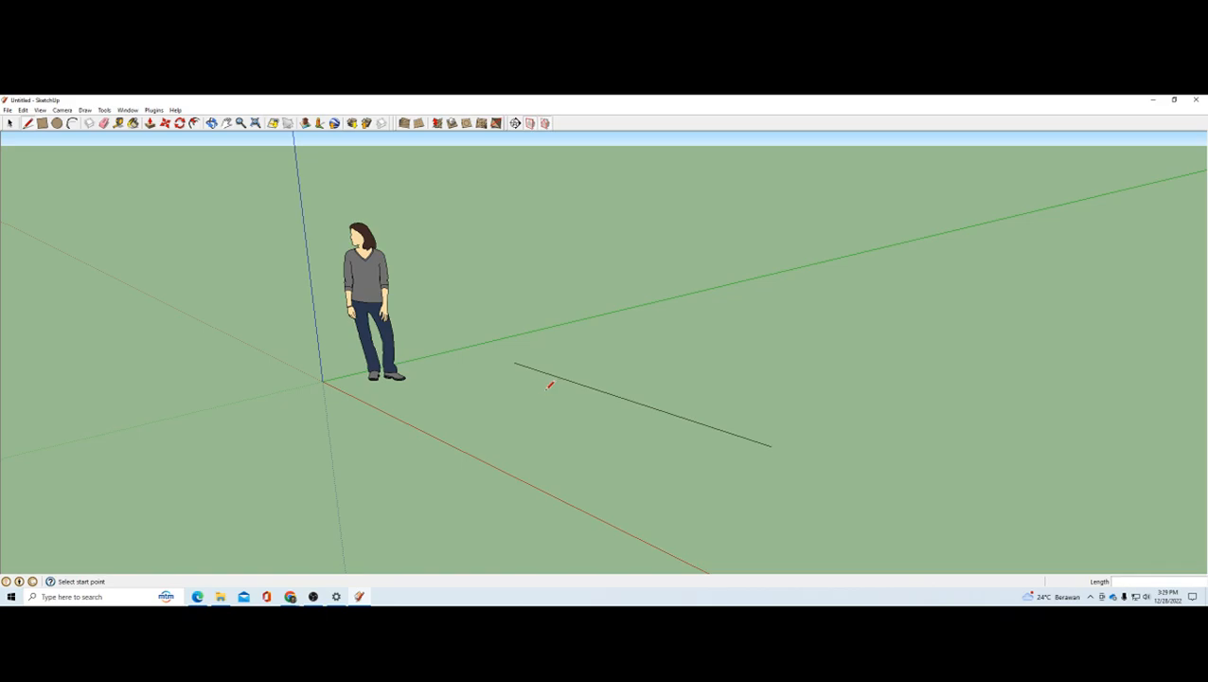
Step: Draw a rectangle on the ground between the line and the green axis
click(42, 123)
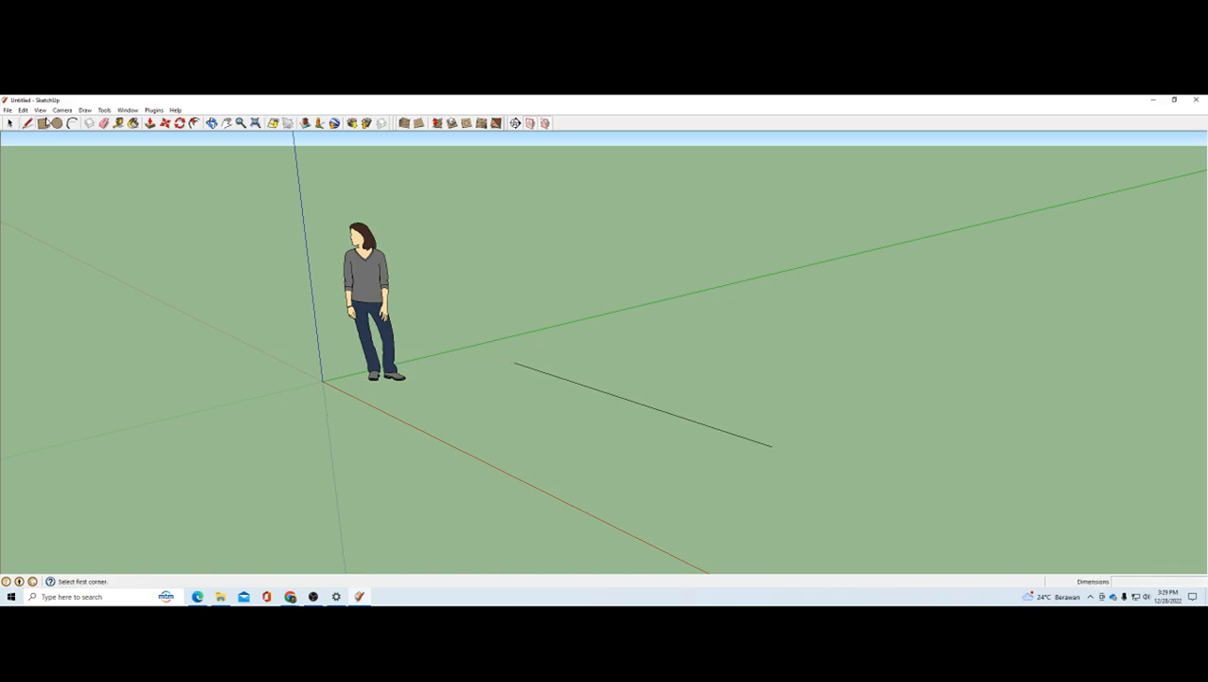
scroll(519, 370, down, 2)
click(528, 332)
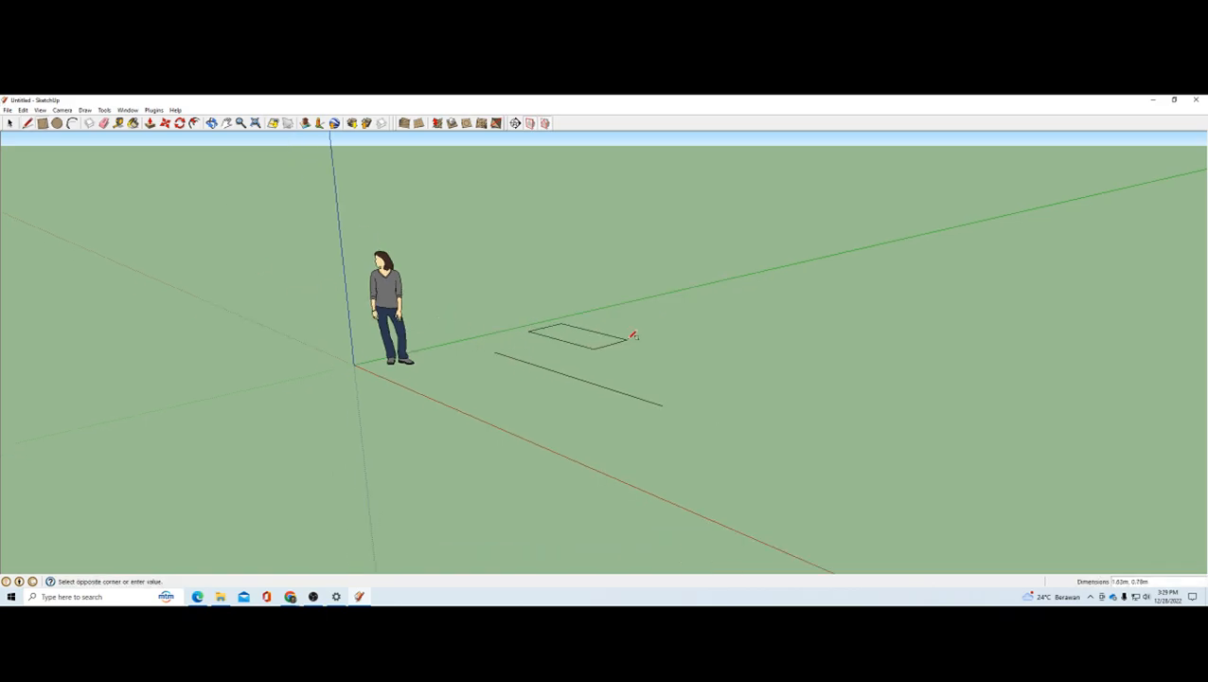
click(669, 332)
middle_drag(574, 320, 720, 433)
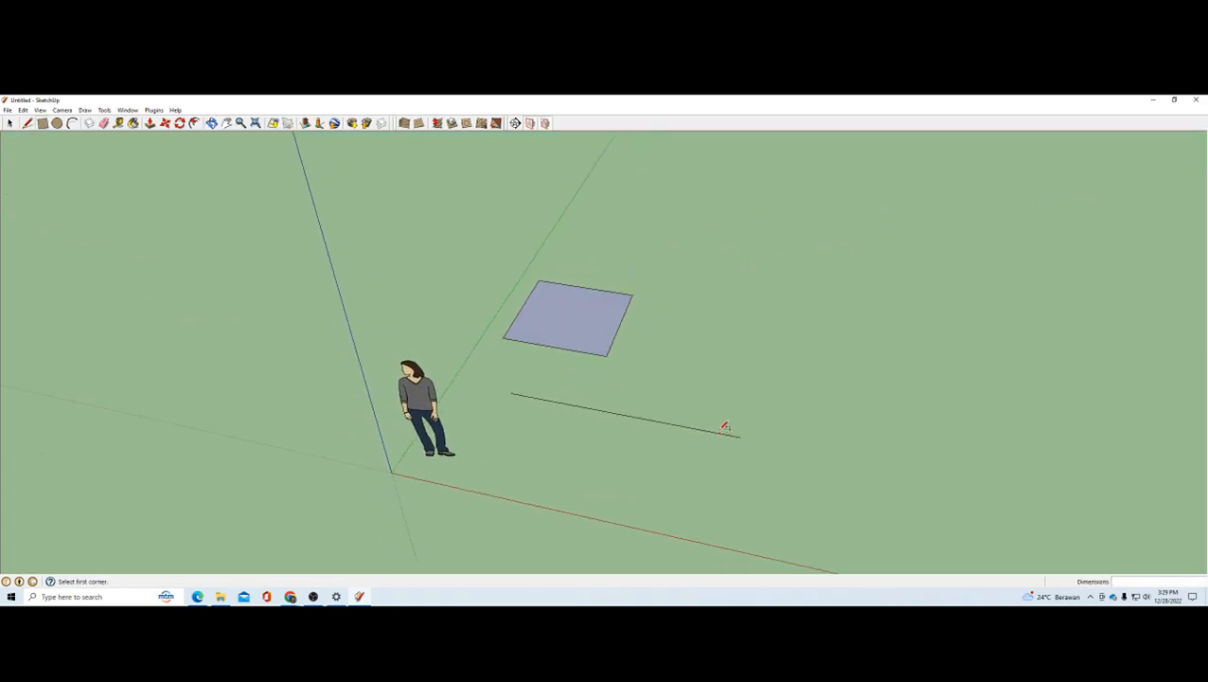
scroll(572, 284, up, 2)
Step: Select the rectangle's face and individual edges in turn to compare face and edge from several distances
click(9, 123)
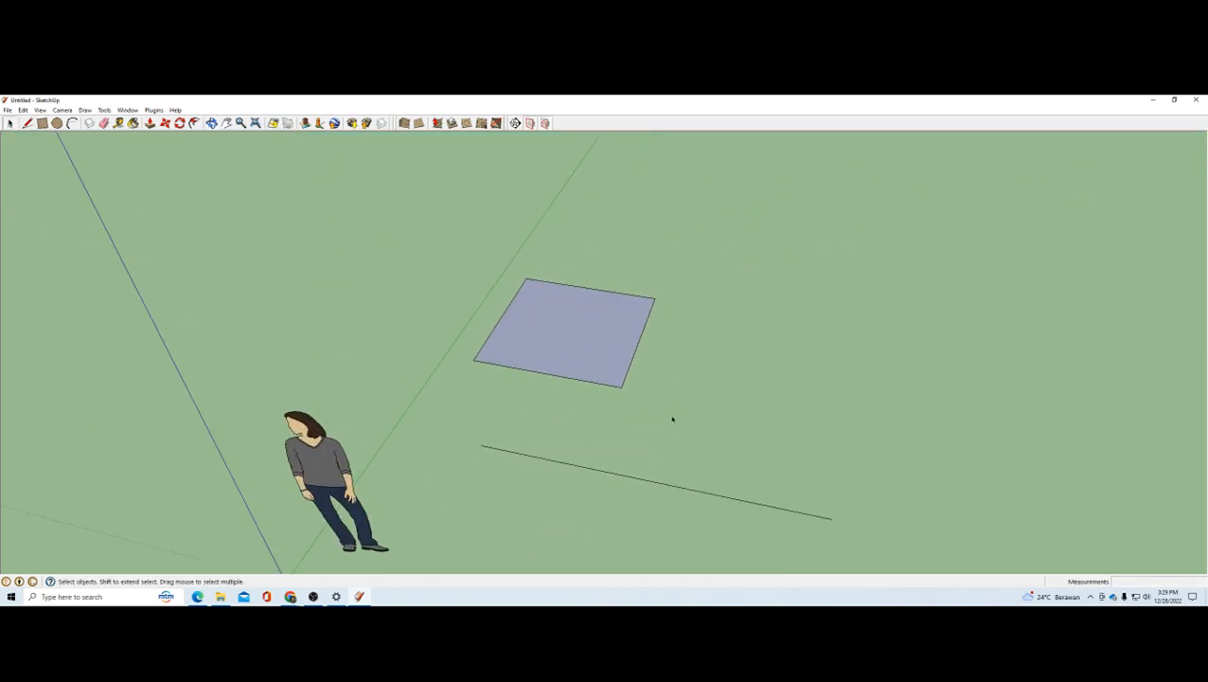
click(582, 335)
middle_drag(677, 426, 528, 302)
scroll(528, 302, down, 2)
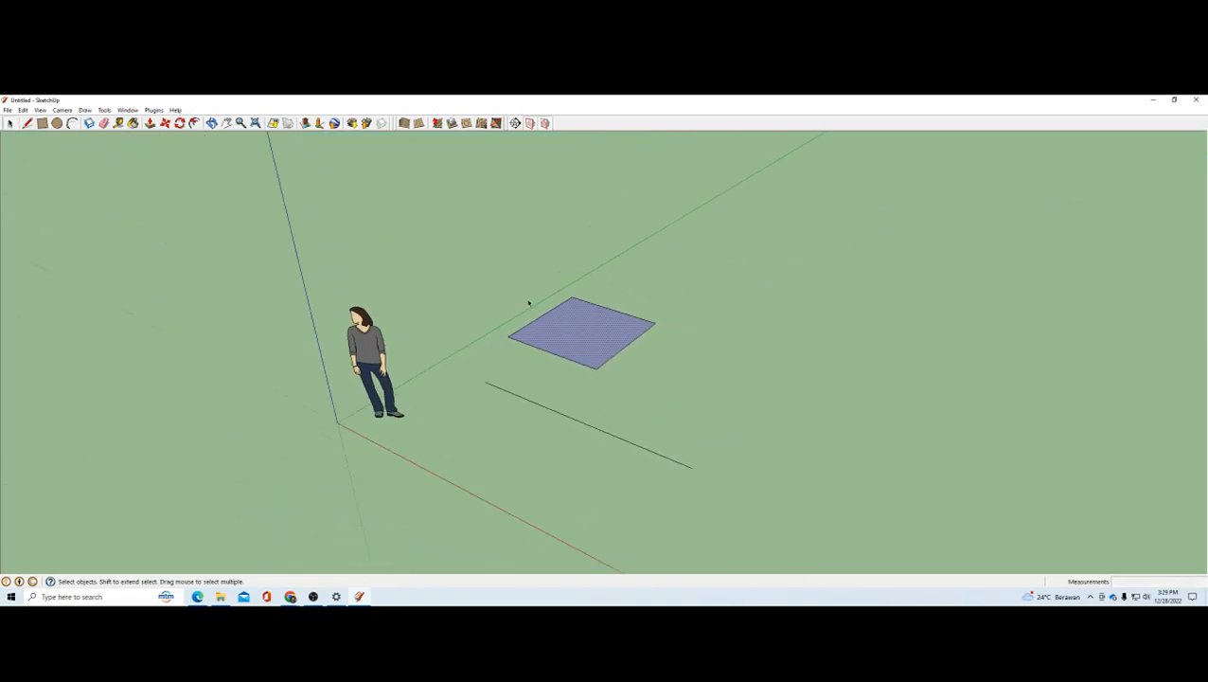
scroll(583, 356, up, 3)
scroll(521, 340, down, 3)
scroll(537, 344, up, 3)
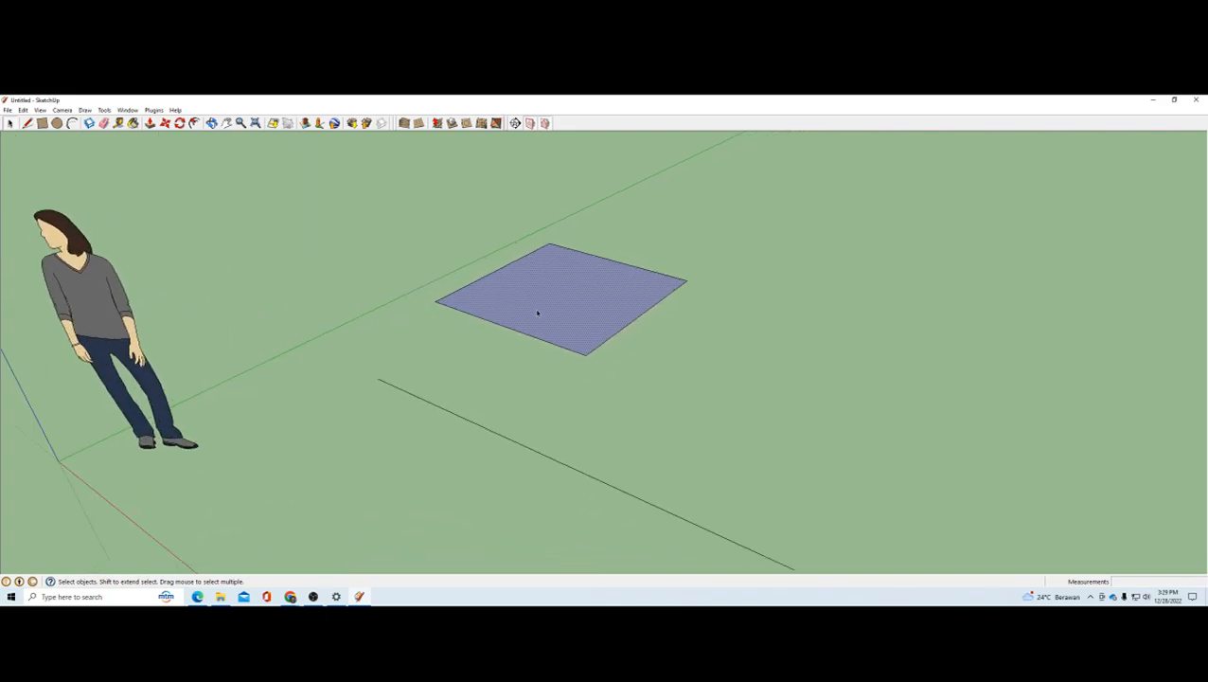
click(534, 337)
click(596, 348)
click(609, 263)
click(568, 300)
scroll(566, 303, down, 4)
scroll(545, 337, up, 2)
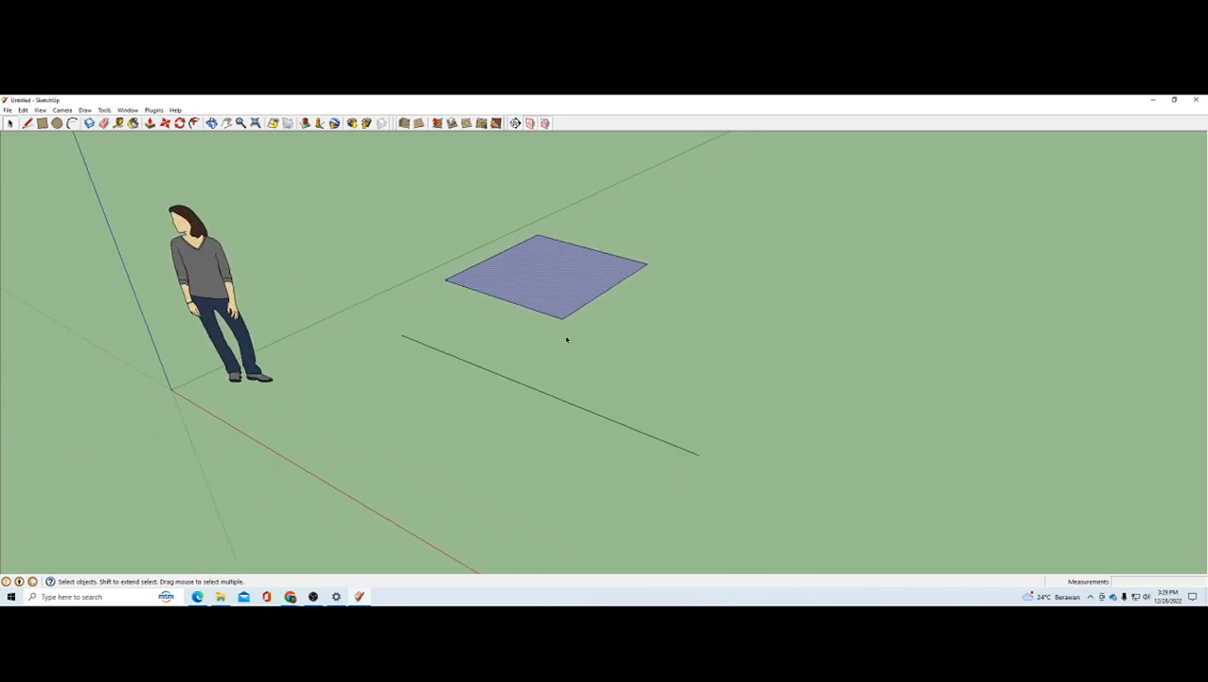
Step: Select the line together with the rectangle and delete them
click(566, 339)
scroll(641, 417, down, 2)
drag(474, 156, 442, 163)
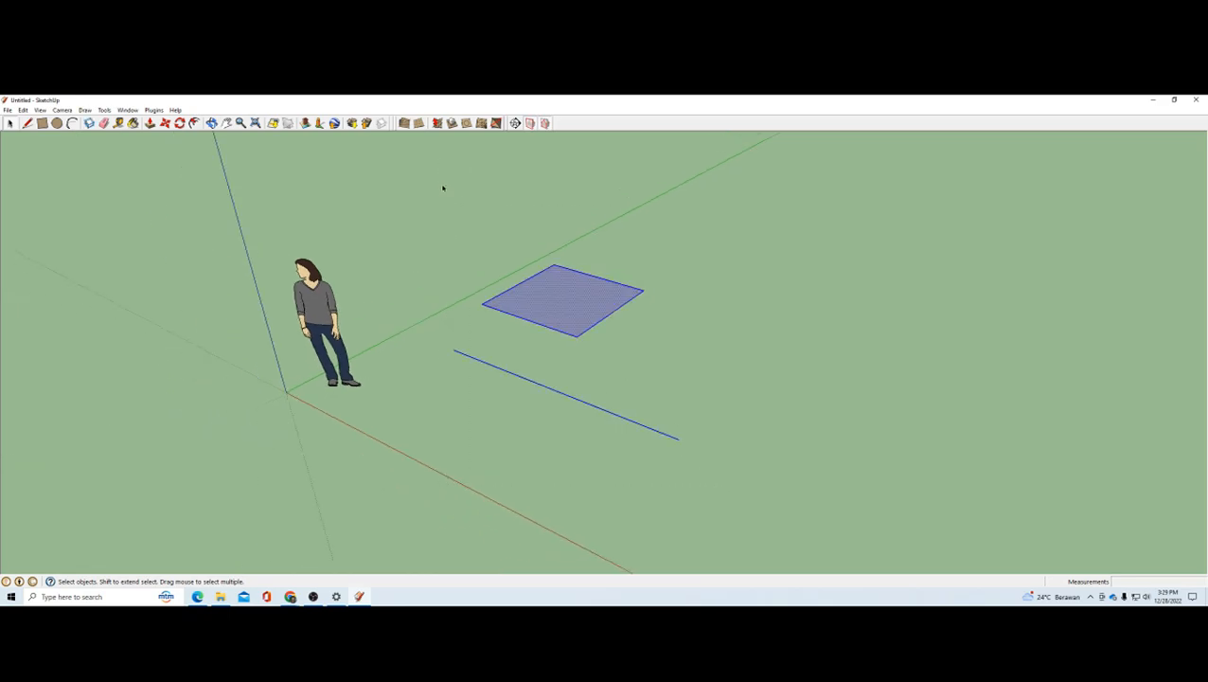
key(Delete)
Step: Switch to the PDF in Edge and read the "Edge dan Face" and "Membuat Edge" slides
key(alt+Tab)
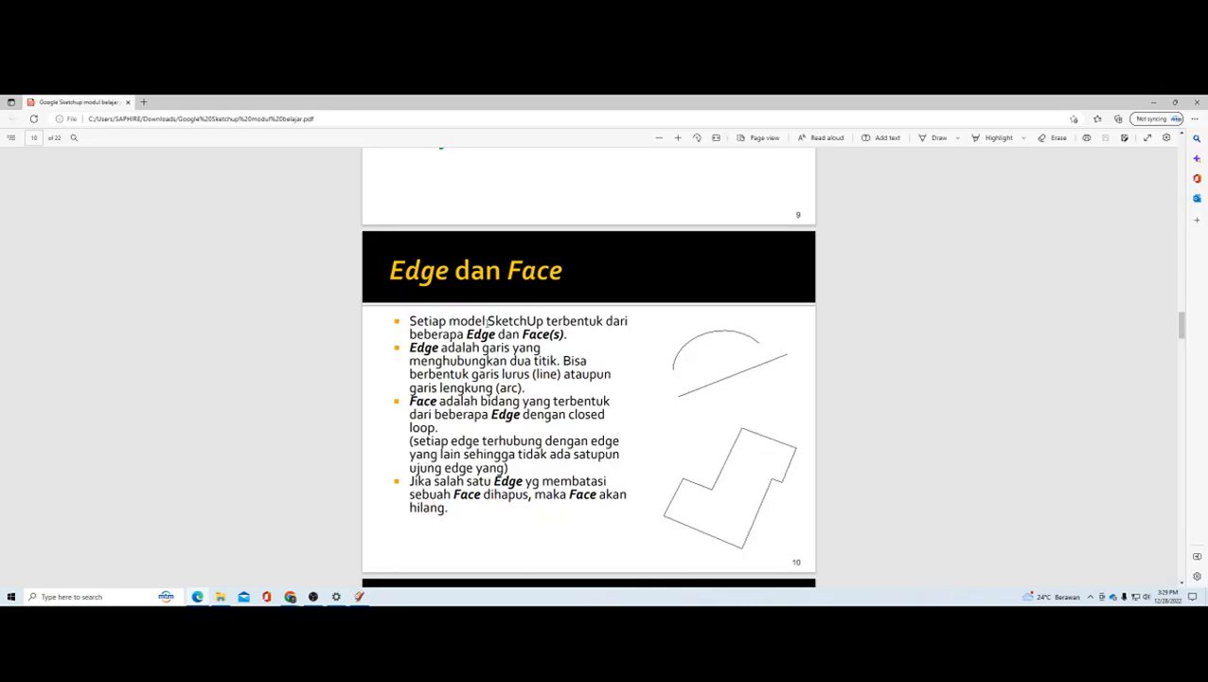
scroll(625, 409, down, 5)
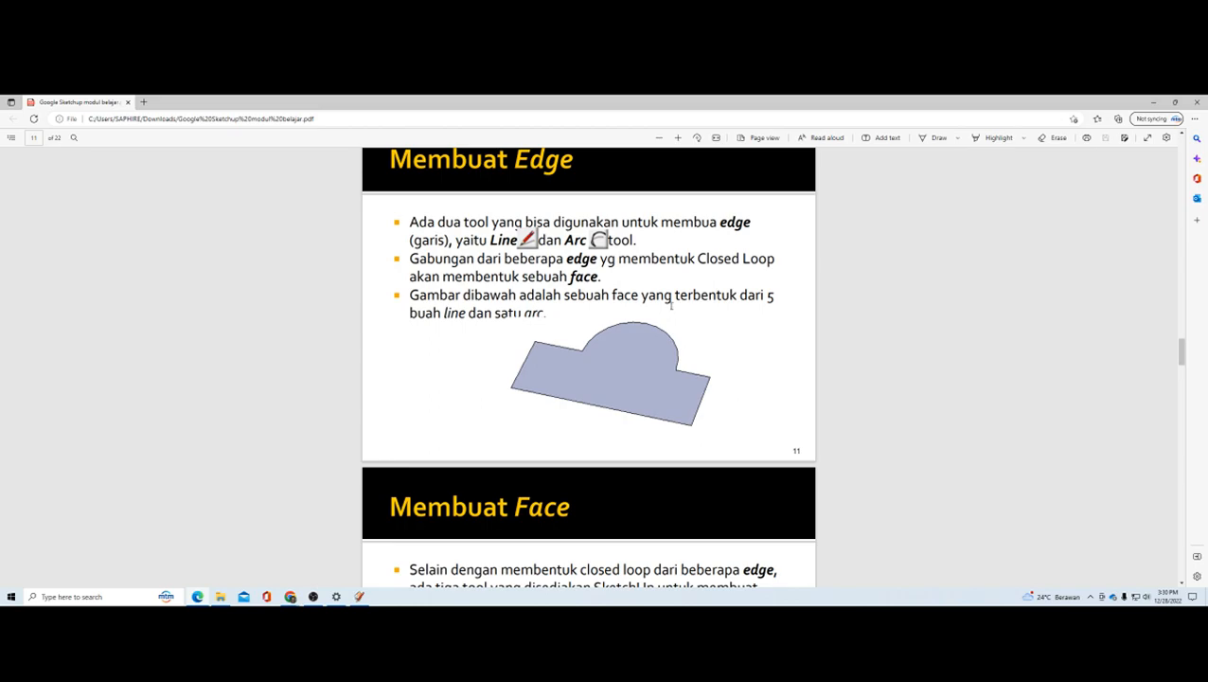
Step: Switch to SketchUp and draw five connected lines forming a rectangular outline with a gap in the middle of its far side
key(alt+Tab)
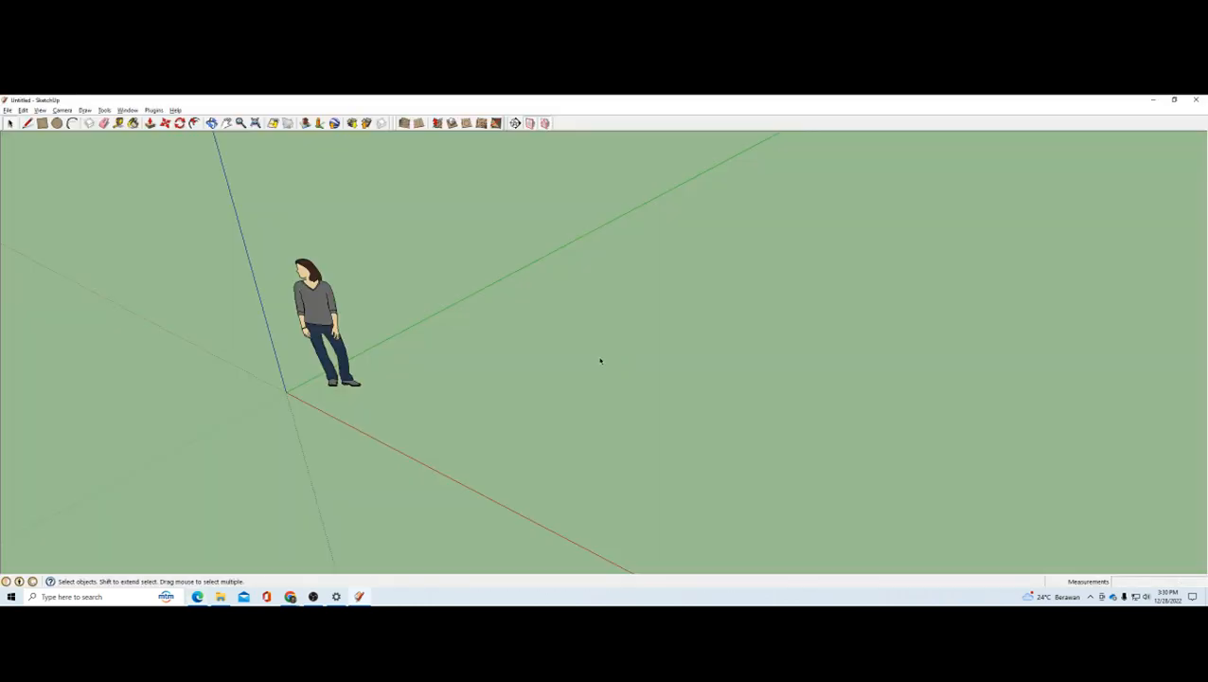
click(43, 124)
click(43, 124)
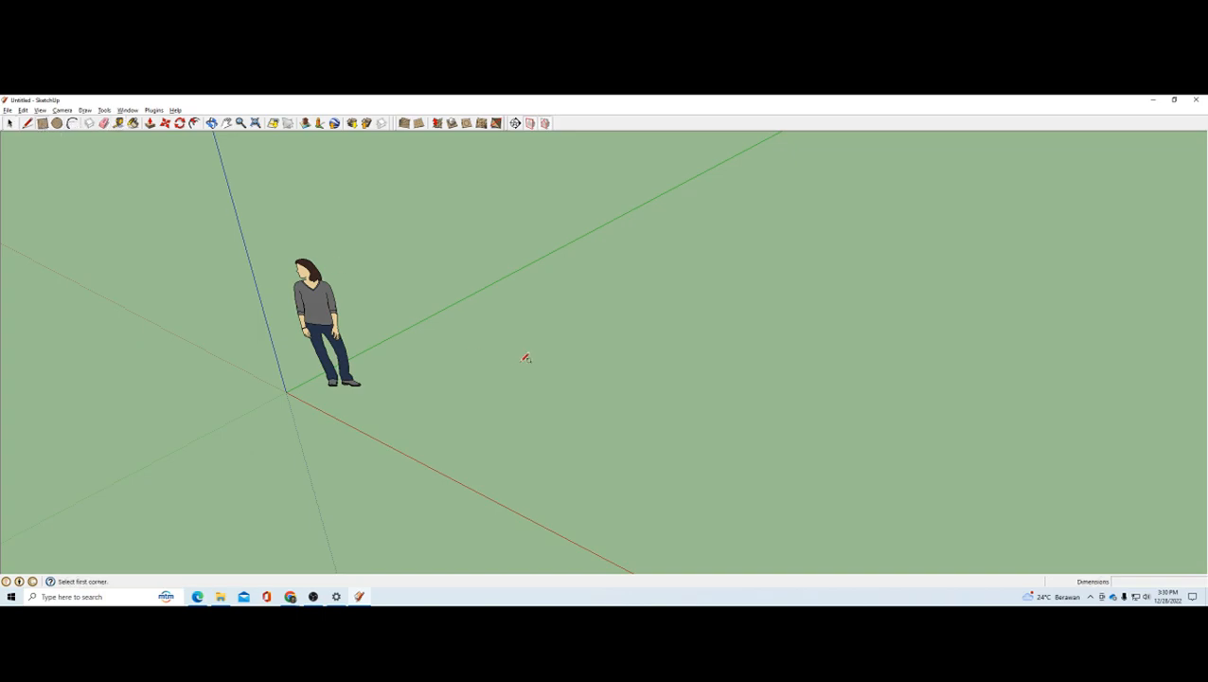
key(l)
click(436, 347)
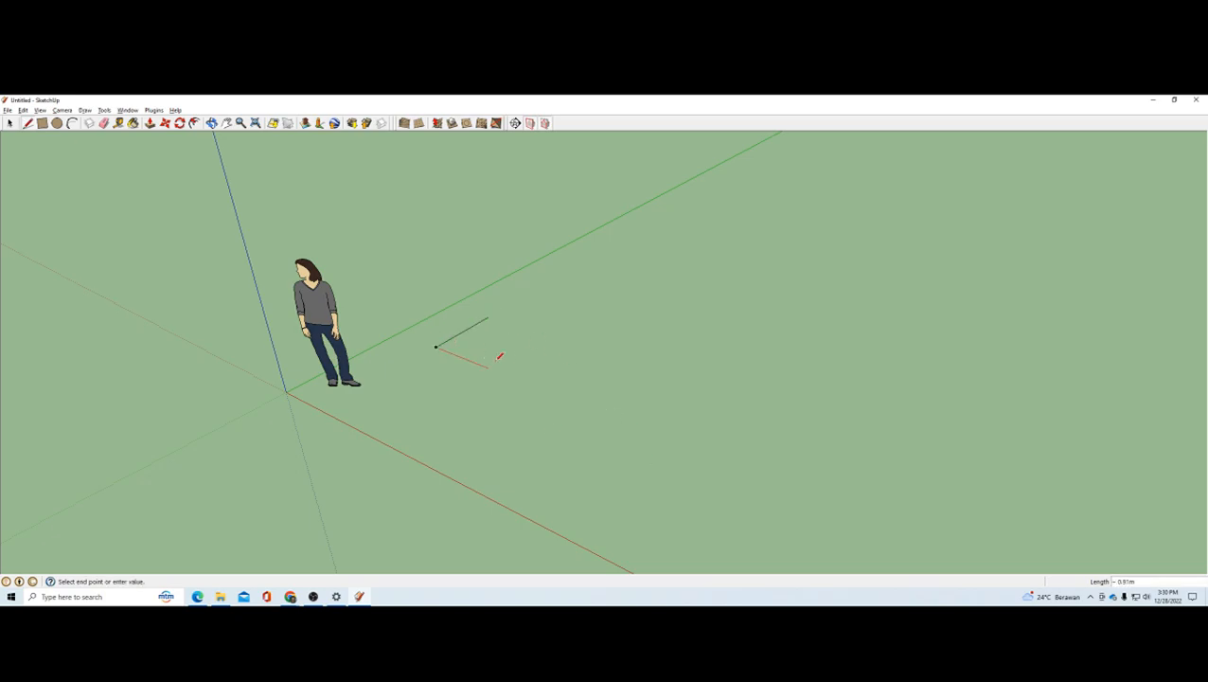
click(597, 411)
click(644, 371)
click(595, 355)
key(Escape)
click(488, 318)
click(523, 329)
key(Escape)
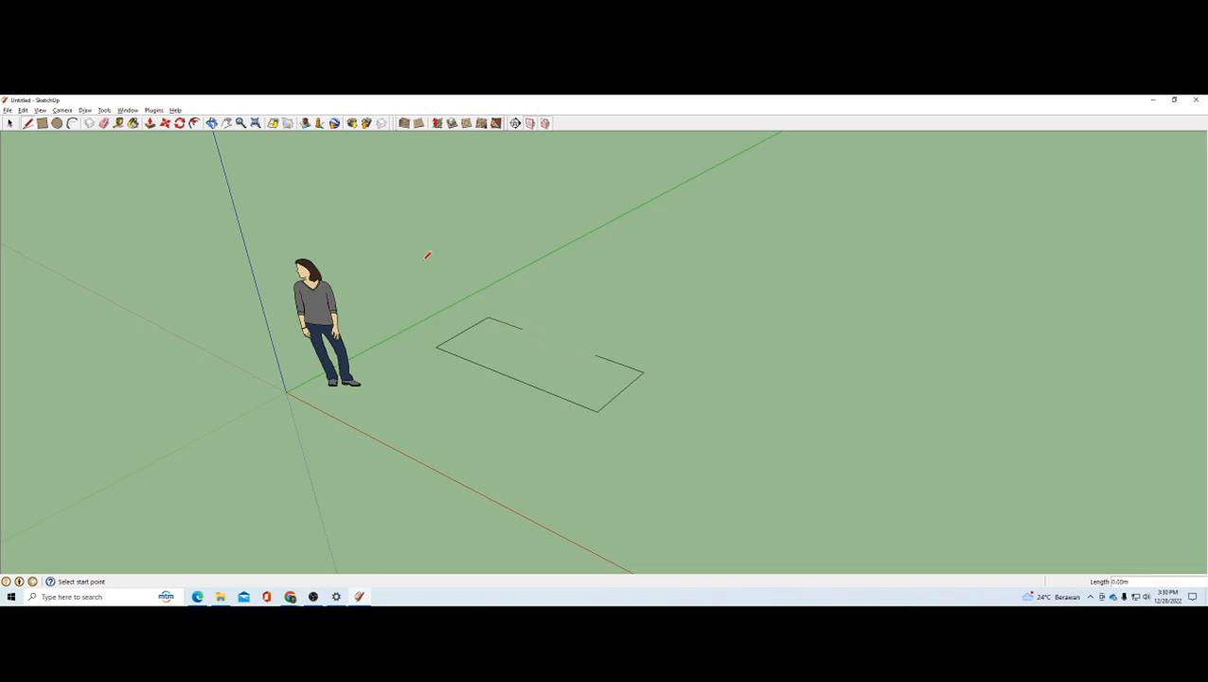
Step: Close the gap in the outline with an outward arc bulging about 0.62 m on the ground plane
click(72, 123)
click(522, 329)
click(594, 355)
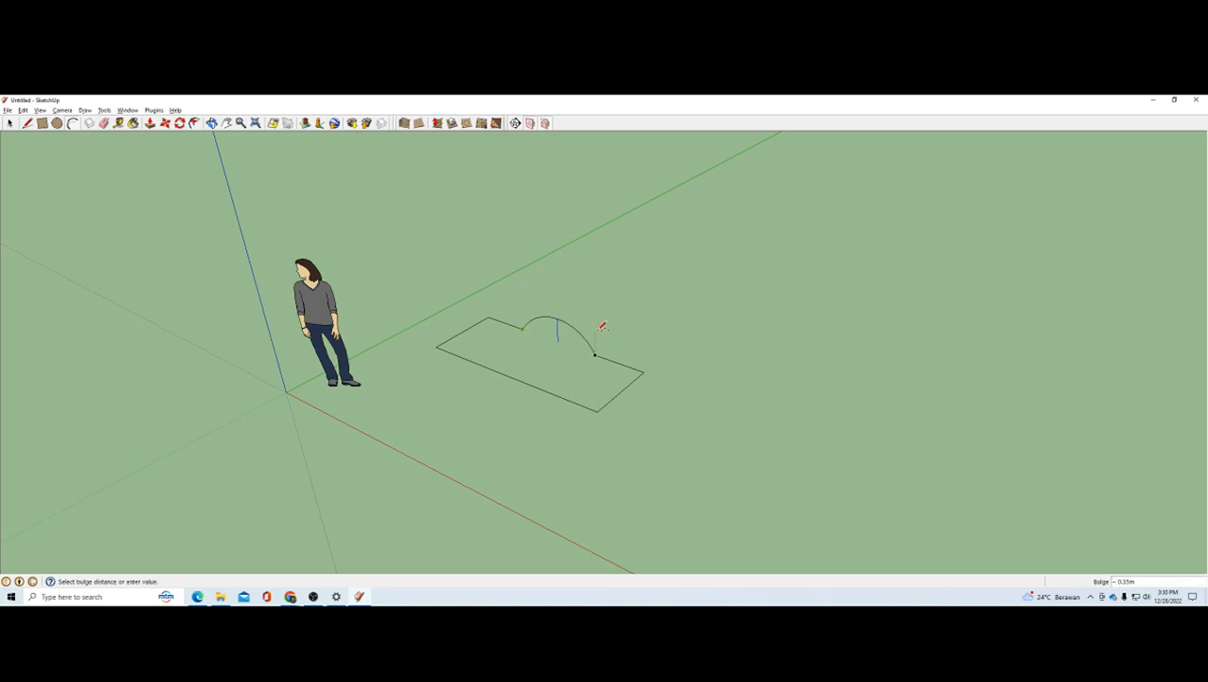
click(593, 322)
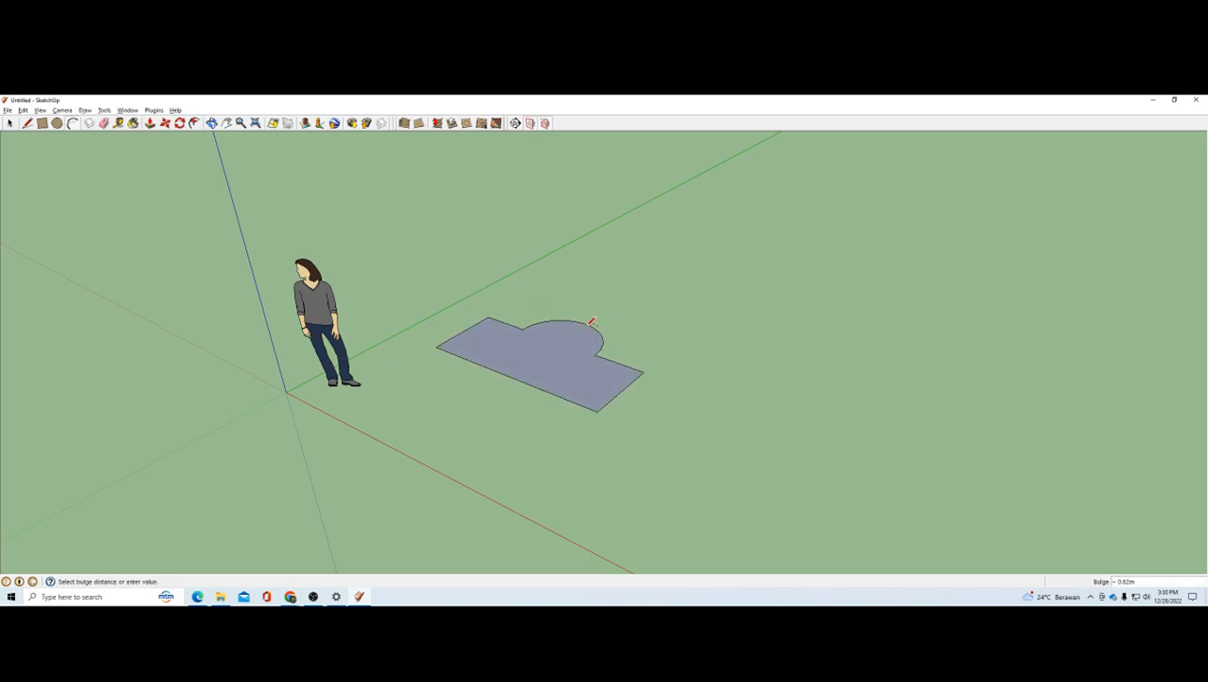
middle_drag(588, 328, 582, 358)
scroll(591, 362, up, 4)
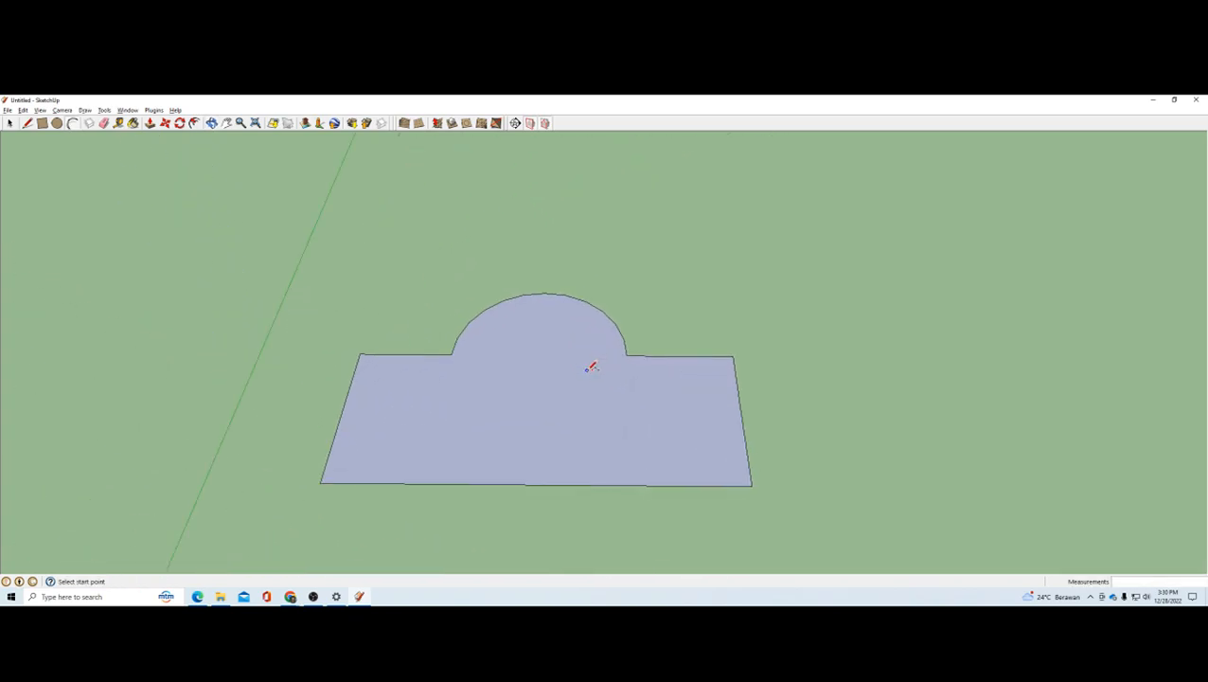
Step: Try deleting a short straight edge beside the arc, select the remaining edges, and undo the deletion
middle_drag(674, 470, 454, 339)
click(10, 124)
click(574, 345)
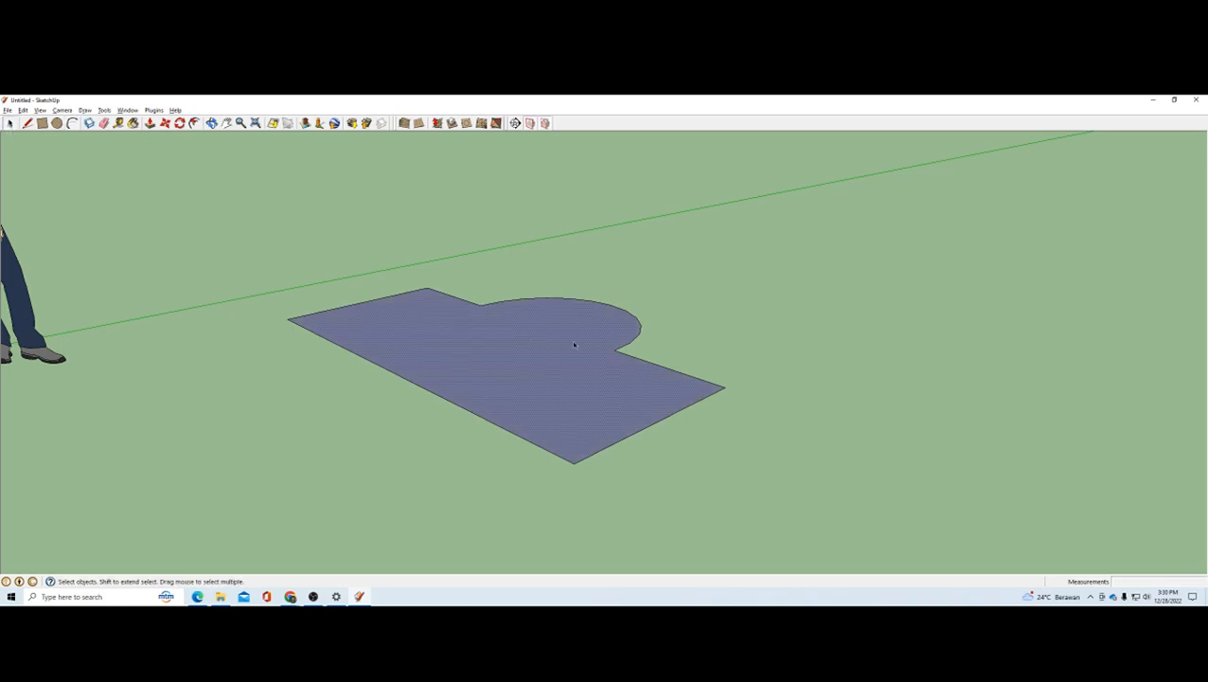
click(638, 360)
key(Delete)
middle_drag(667, 370, 705, 426)
drag(704, 426, 410, 252)
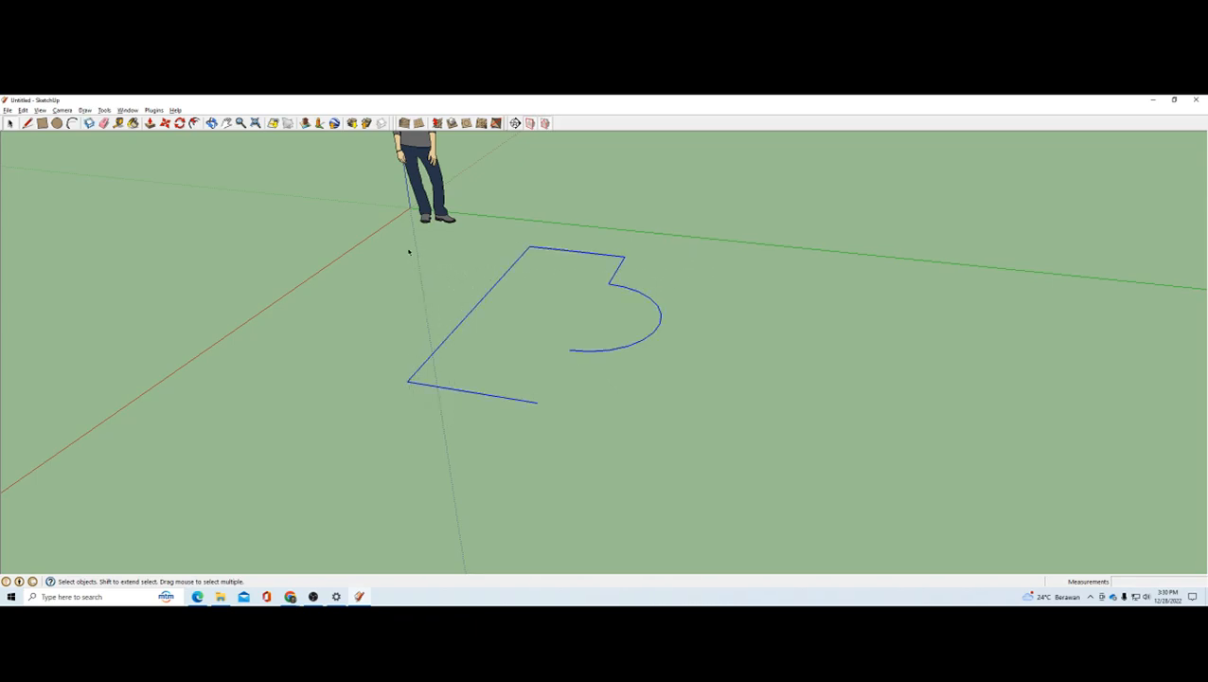
middle_drag(596, 335, 729, 342)
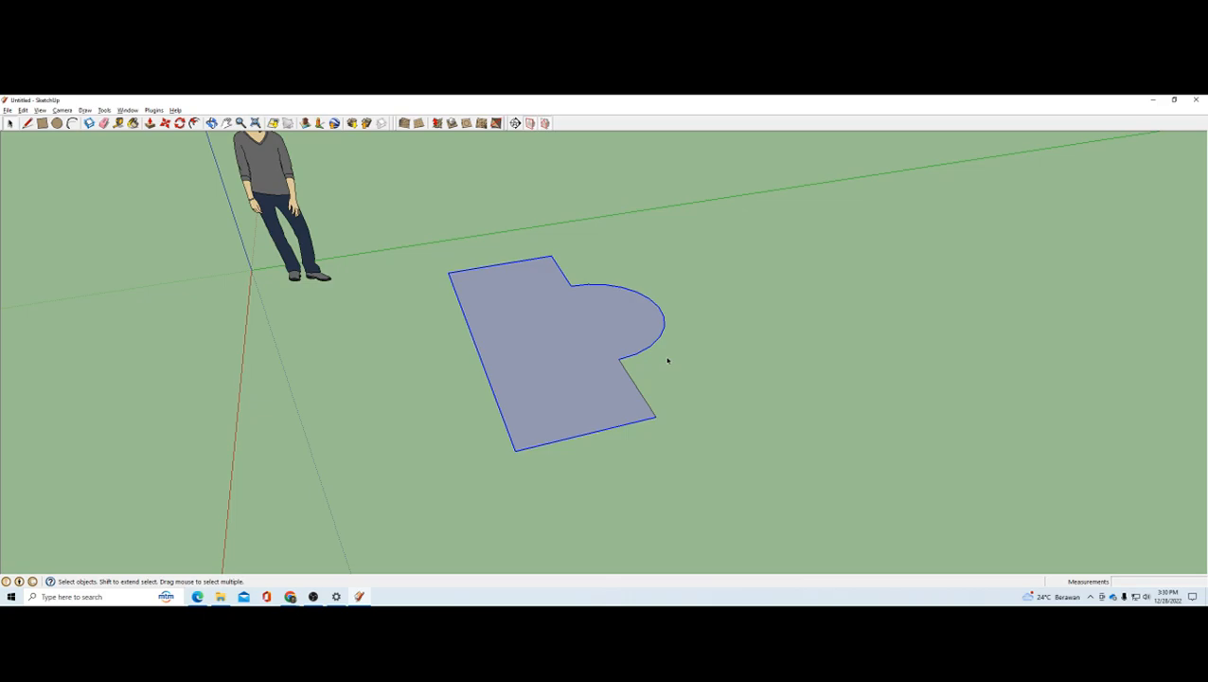
click(666, 359)
middle_drag(561, 362, 545, 372)
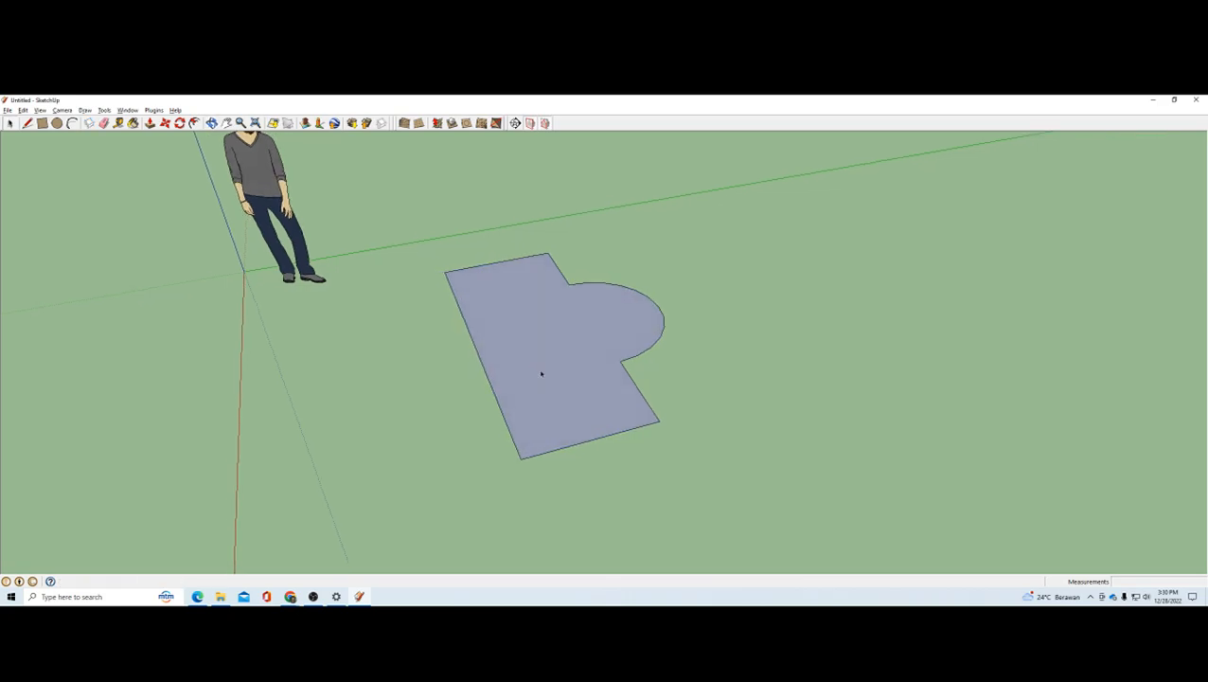
Step: Switch to the PDF in Edge and read the "Membuat Face" slide on the Rectangle, Circle and Polygon tools
key(alt+Tab)
scroll(568, 360, down, 5)
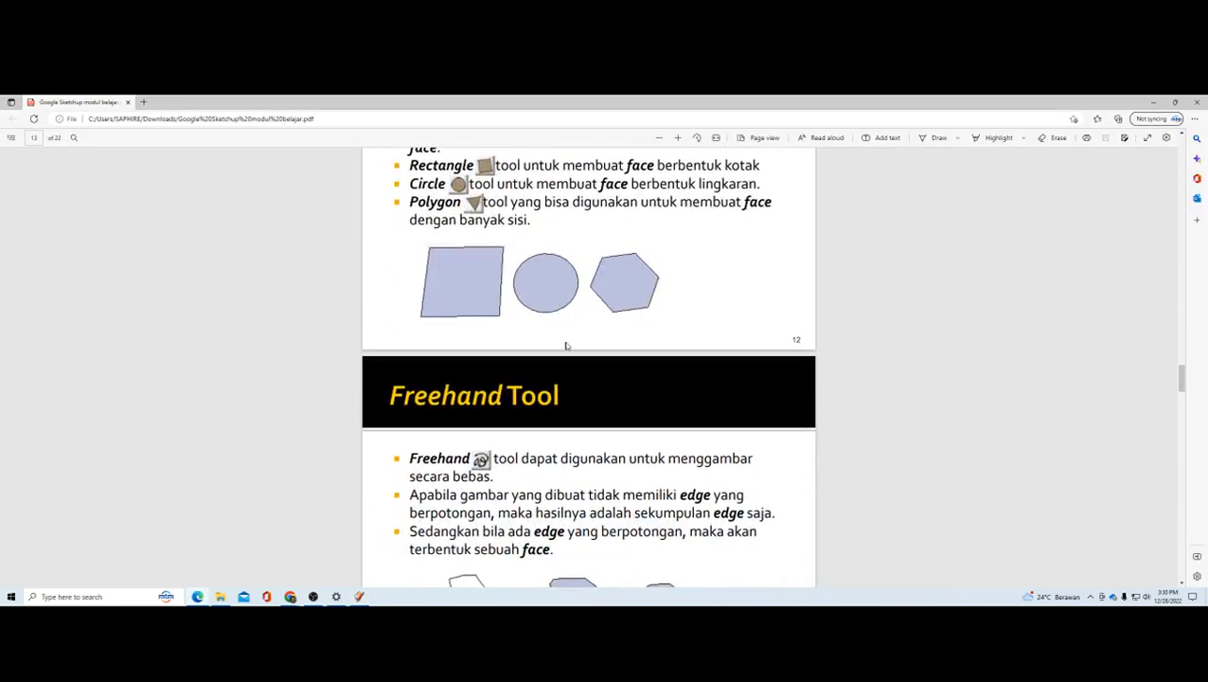
scroll(568, 360, up, 3)
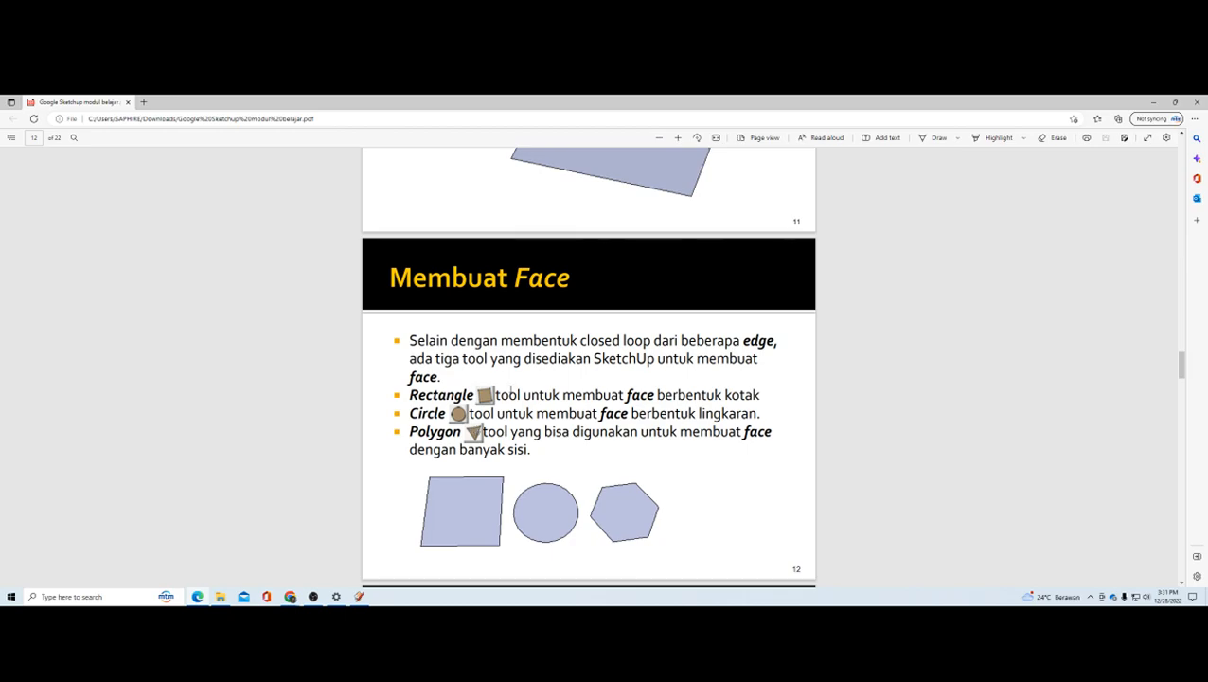
Step: Switch to SketchUp and draw a separate rectangular face on the ground beside the shape with the arc
key(alt+Tab)
scroll(147, 264, down, 1)
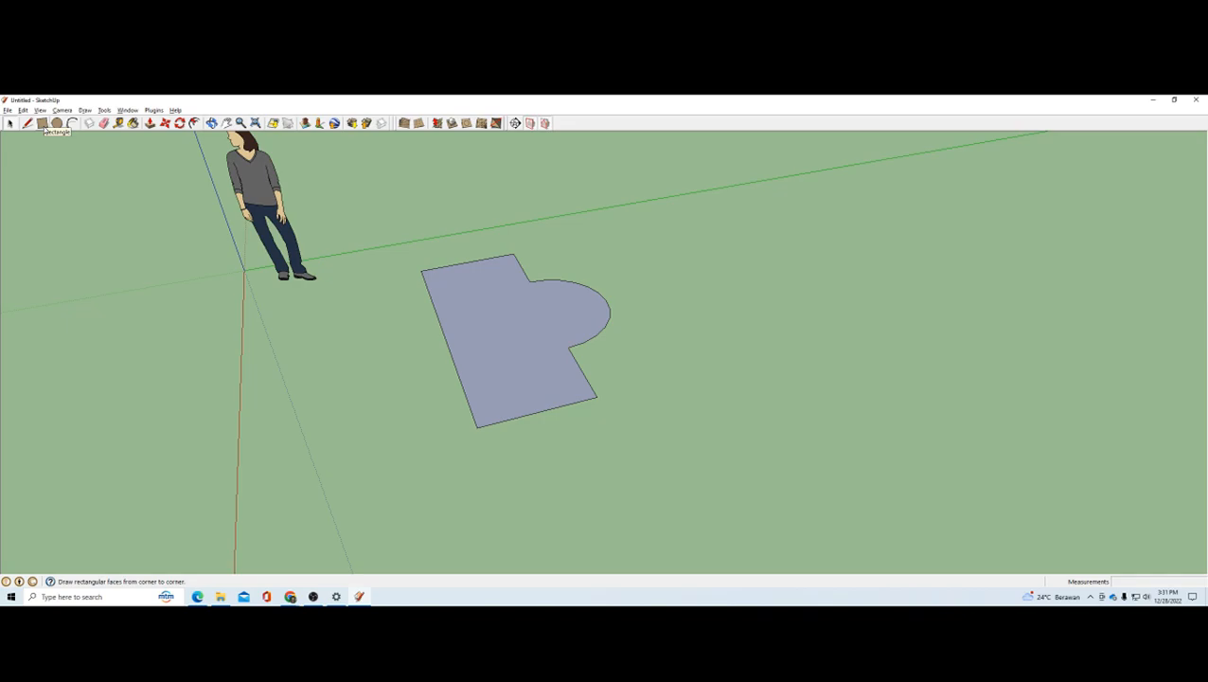
middle_drag(540, 270, 659, 270)
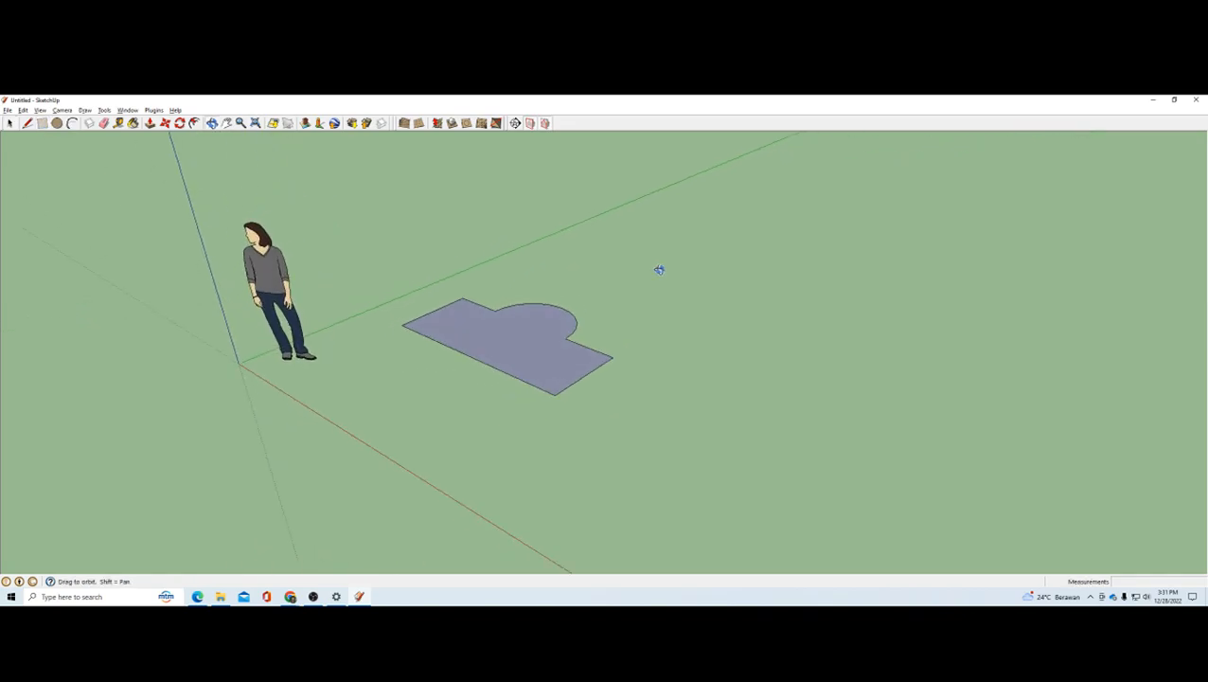
scroll(421, 356, down, 3)
scroll(434, 344, up, 3)
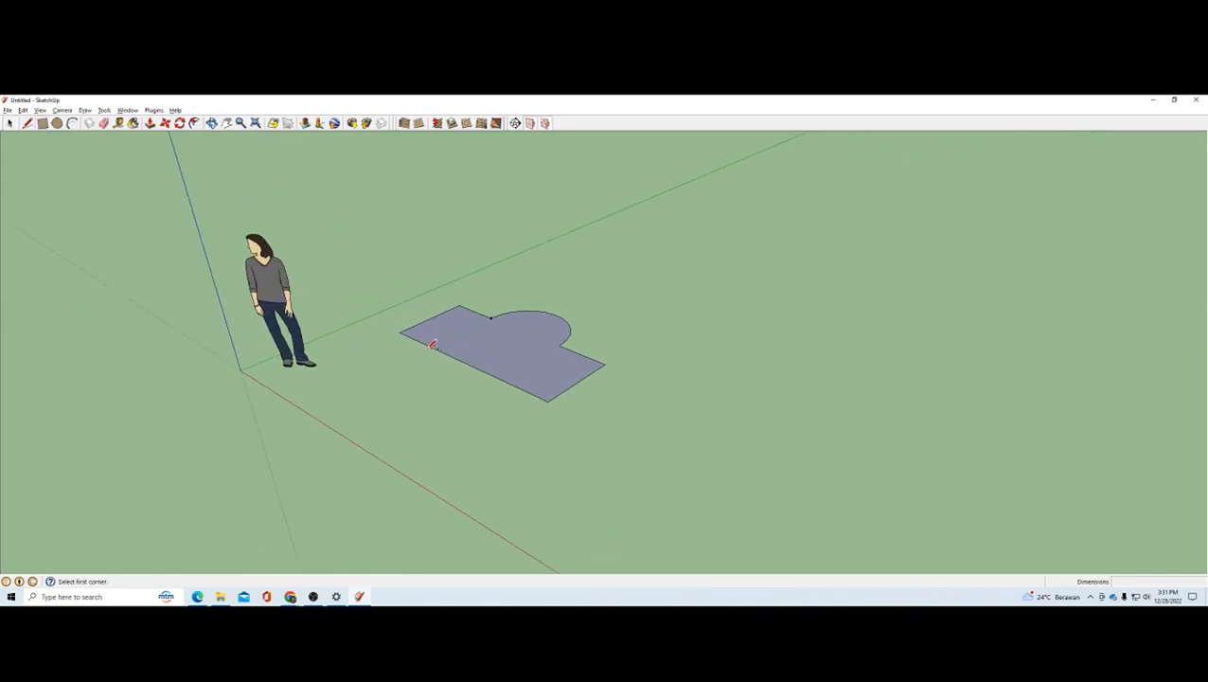
click(660, 319)
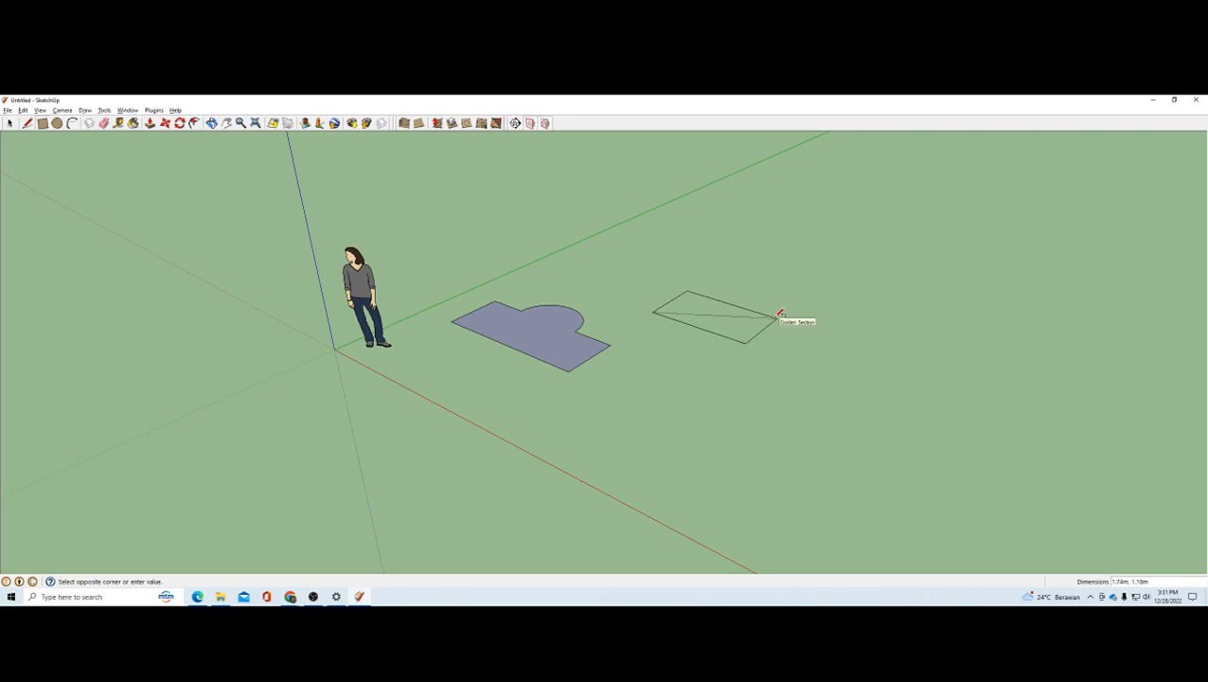
mouse_move(755, 310)
middle_down()
mouse_move(751, 272)
mouse_move(745, 296)
middle_up()
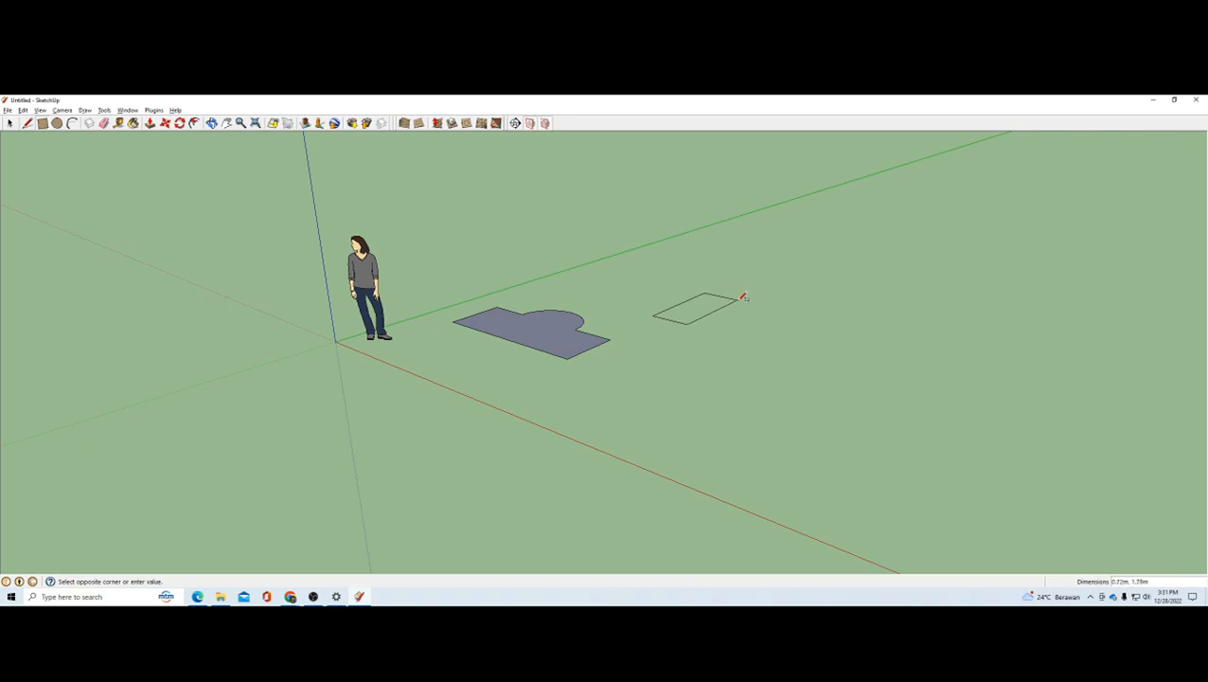
click(802, 314)
click(622, 299)
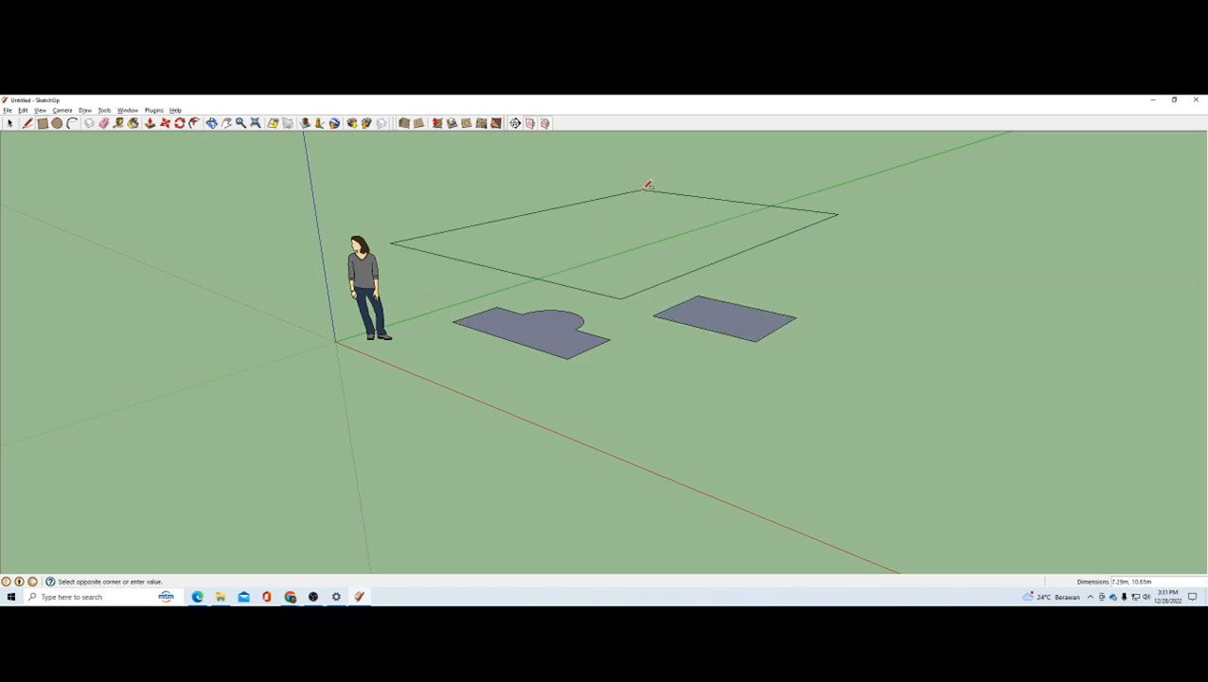
middle_drag(634, 237, 455, 221)
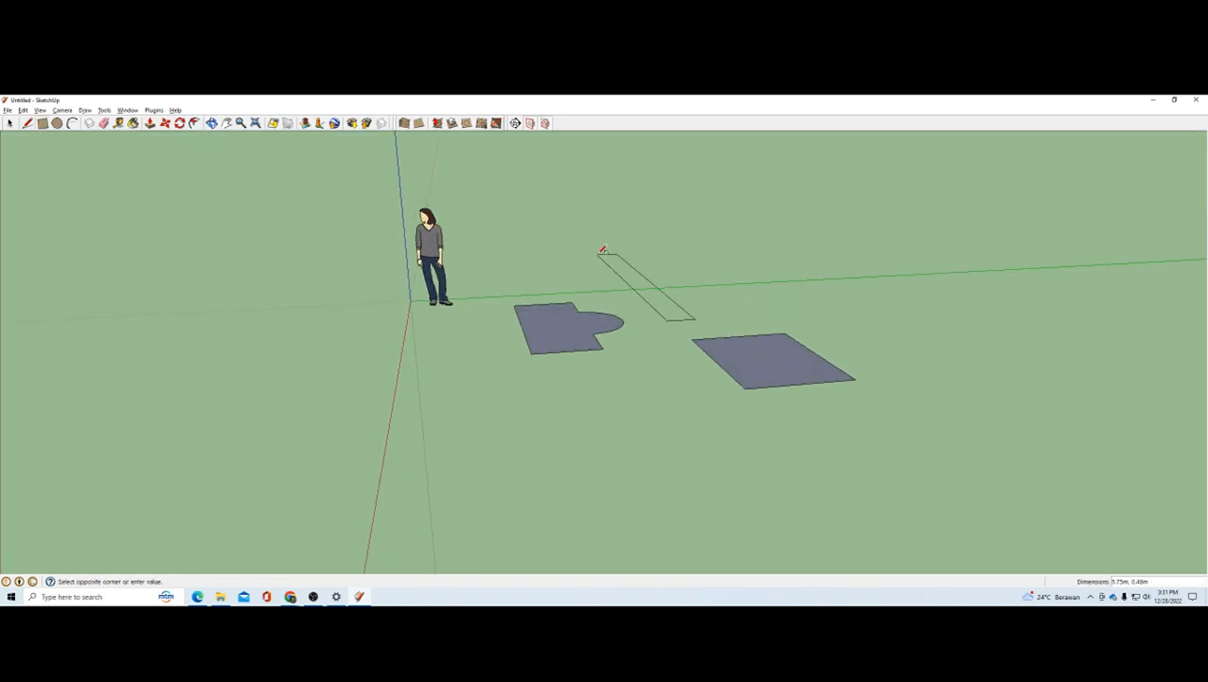
middle_drag(599, 250, 742, 238)
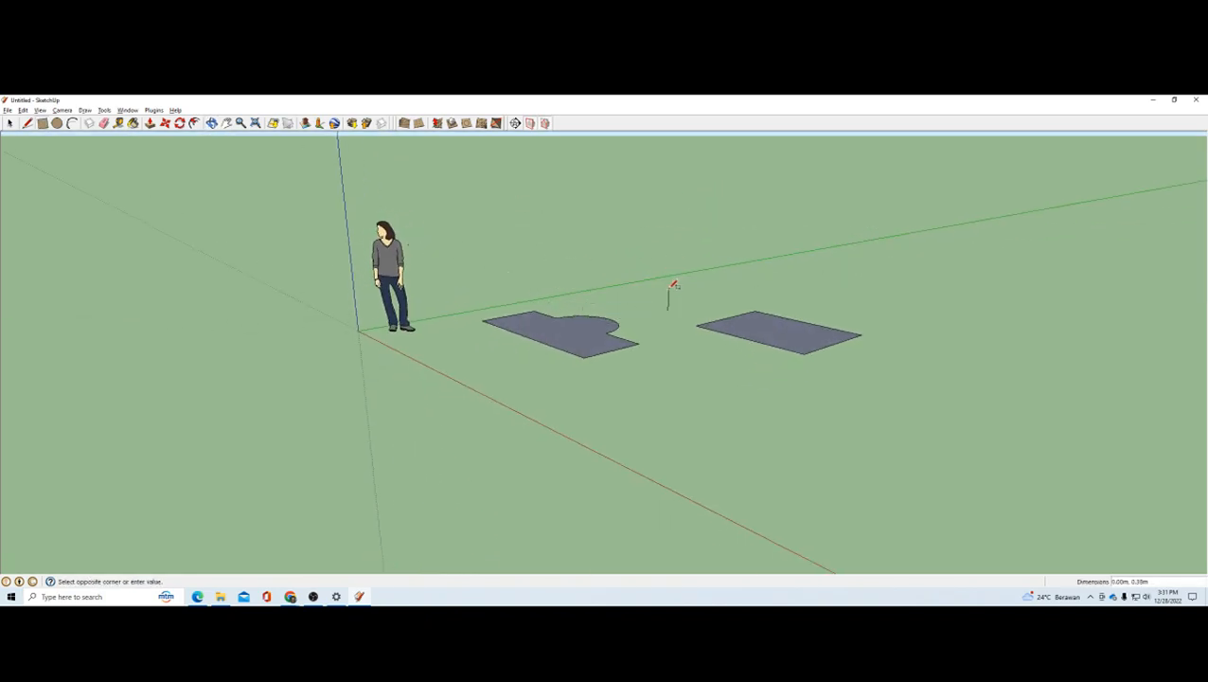
key(Escape)
Step: Draw a circular face on the ground in front of the rectangle and the shape with the arc
click(57, 123)
middle_drag(706, 269, 734, 399)
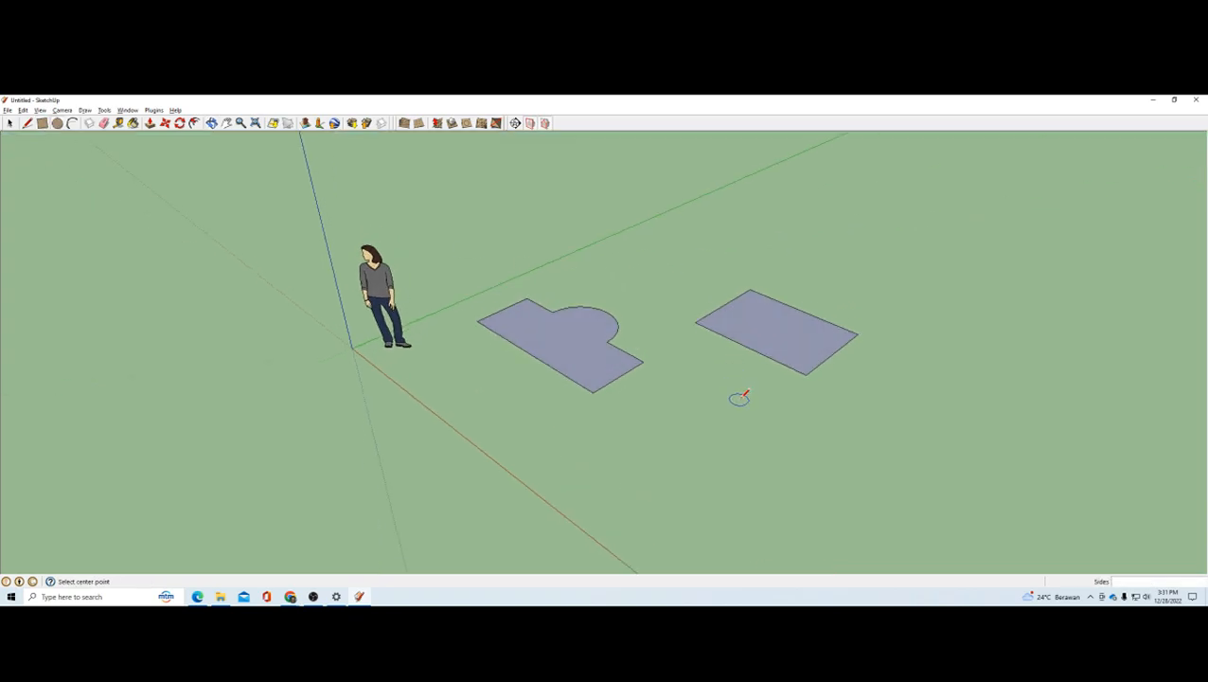
middle_drag(690, 325, 715, 381)
click(701, 413)
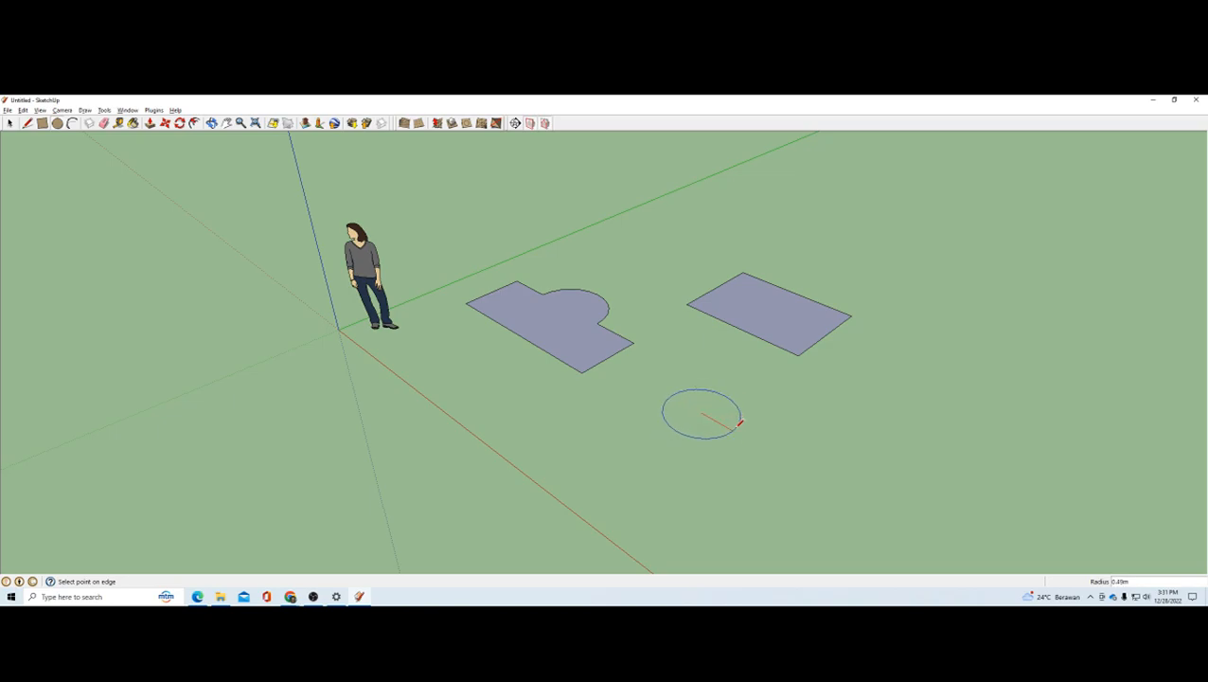
click(759, 441)
scroll(663, 331, down, 2)
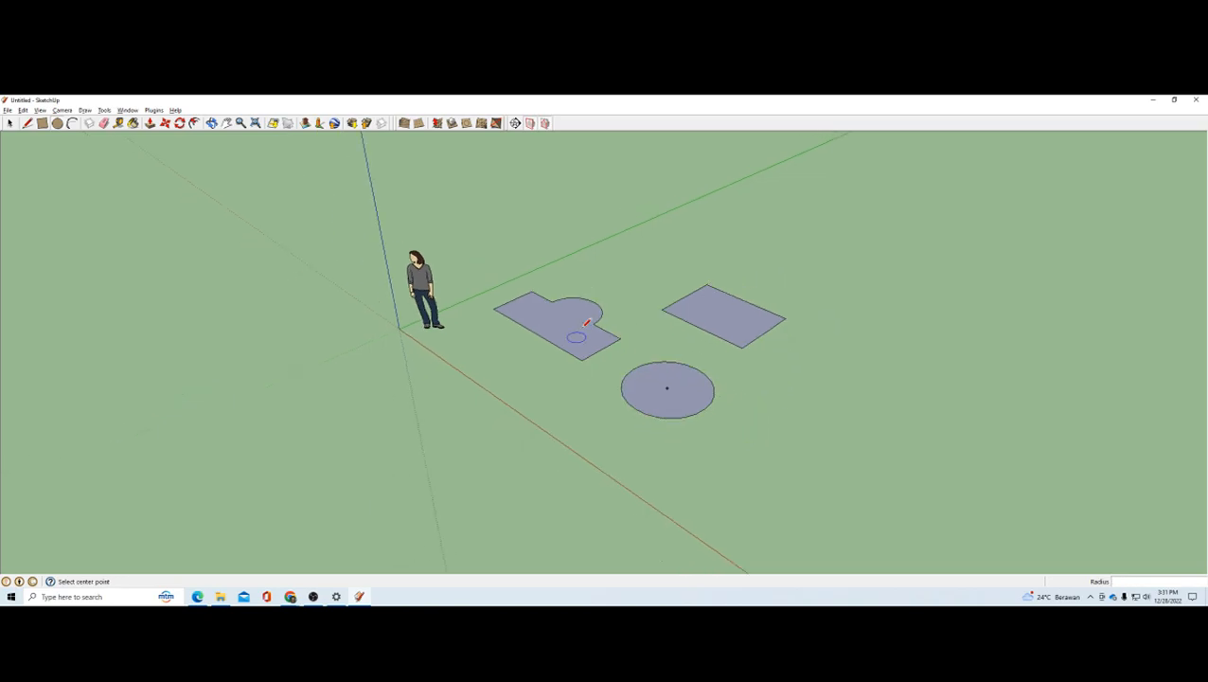
scroll(616, 318, up, 2)
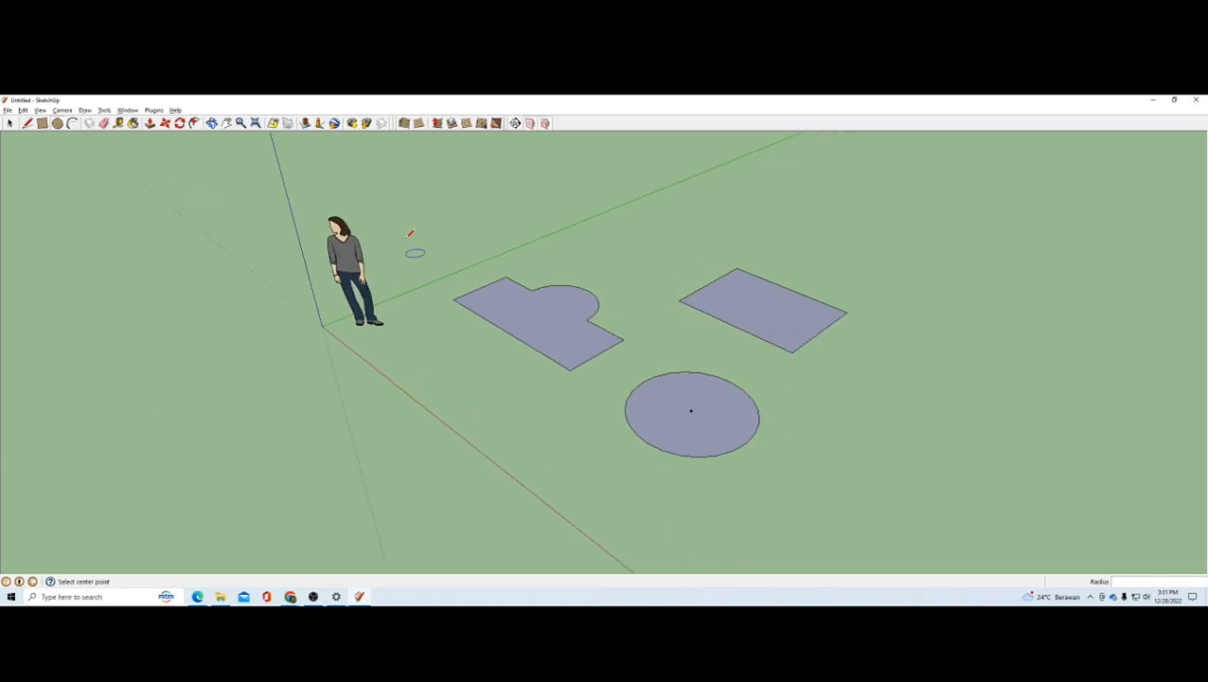
Step: Show the Construction and Solid Tools toolbars
click(41, 111)
mouse_move(55, 123)
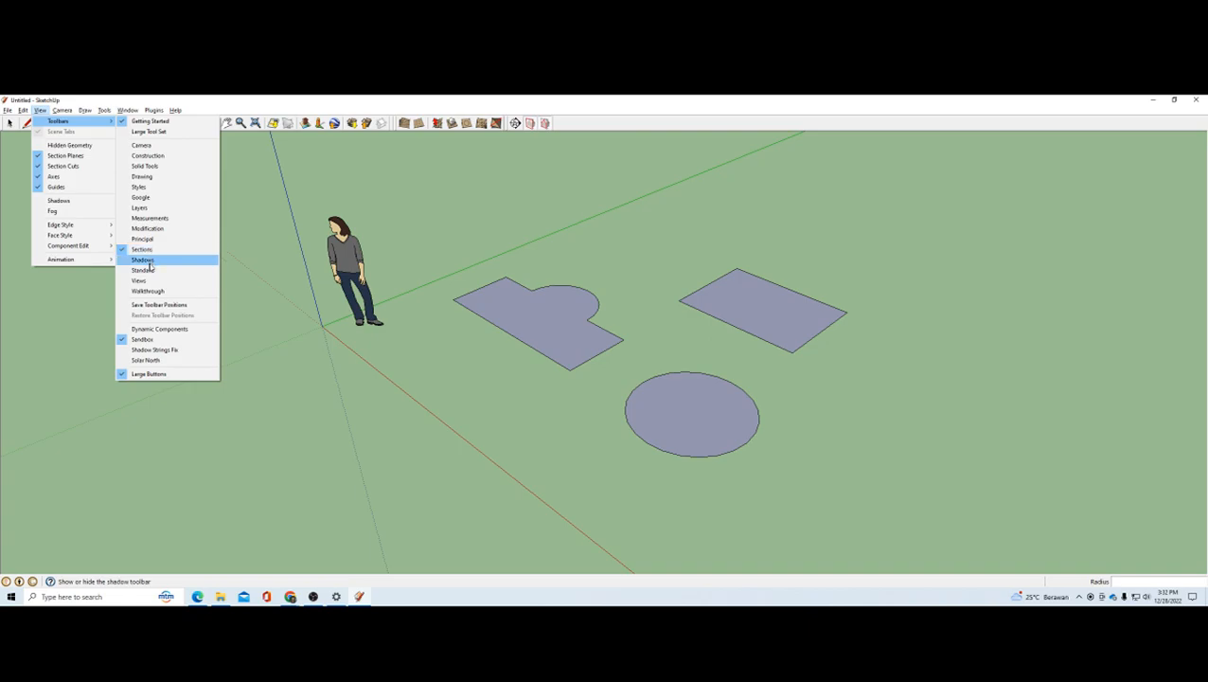
click(147, 155)
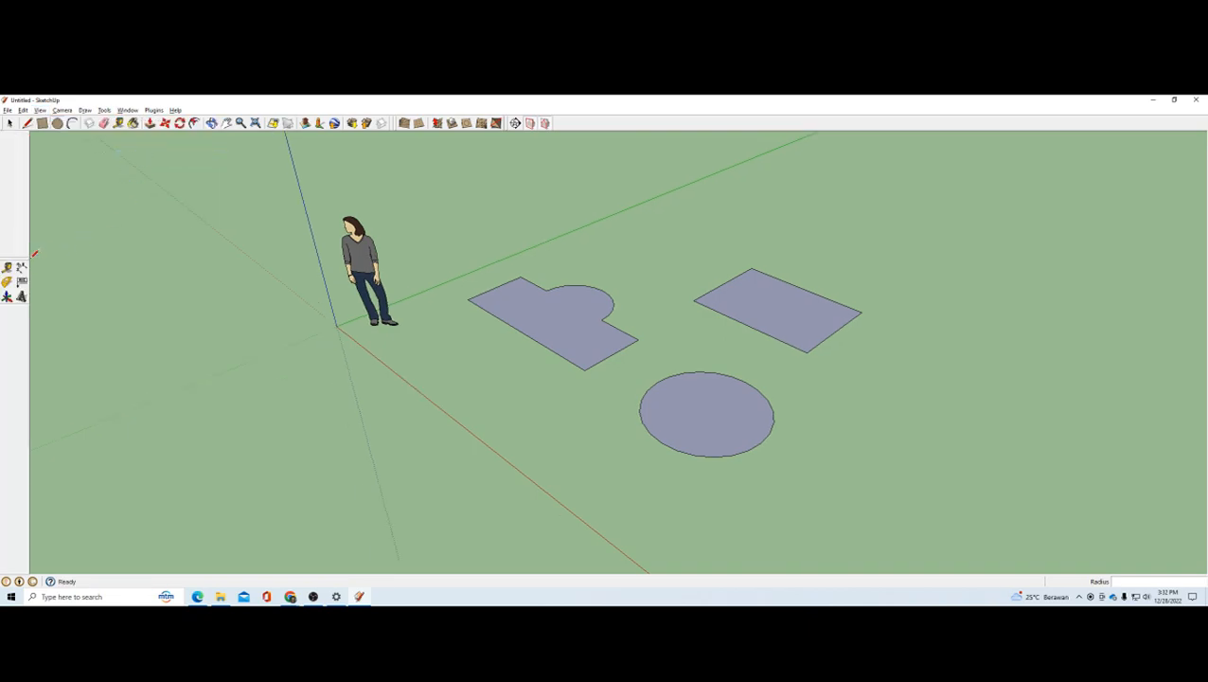
click(41, 110)
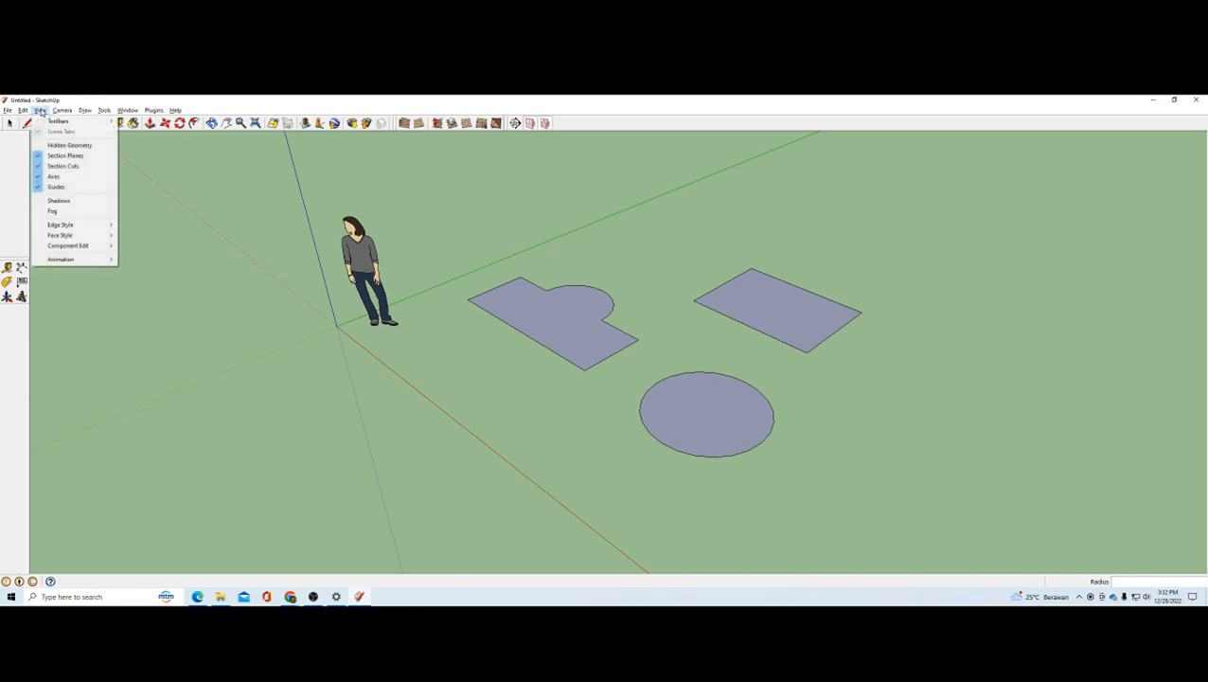
mouse_move(91, 122)
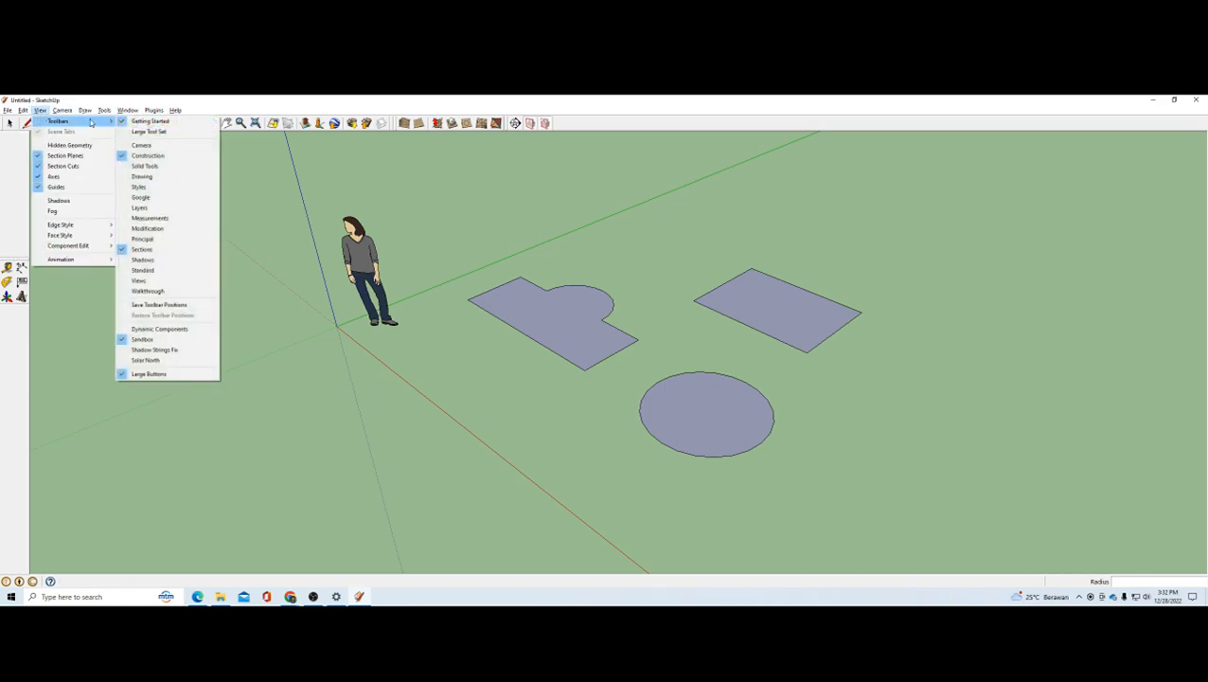
click(151, 167)
Step: Show the Standard and Drawing toolbars and dock the Drawing toolbar beside the Standard one
click(40, 110)
mouse_move(90, 123)
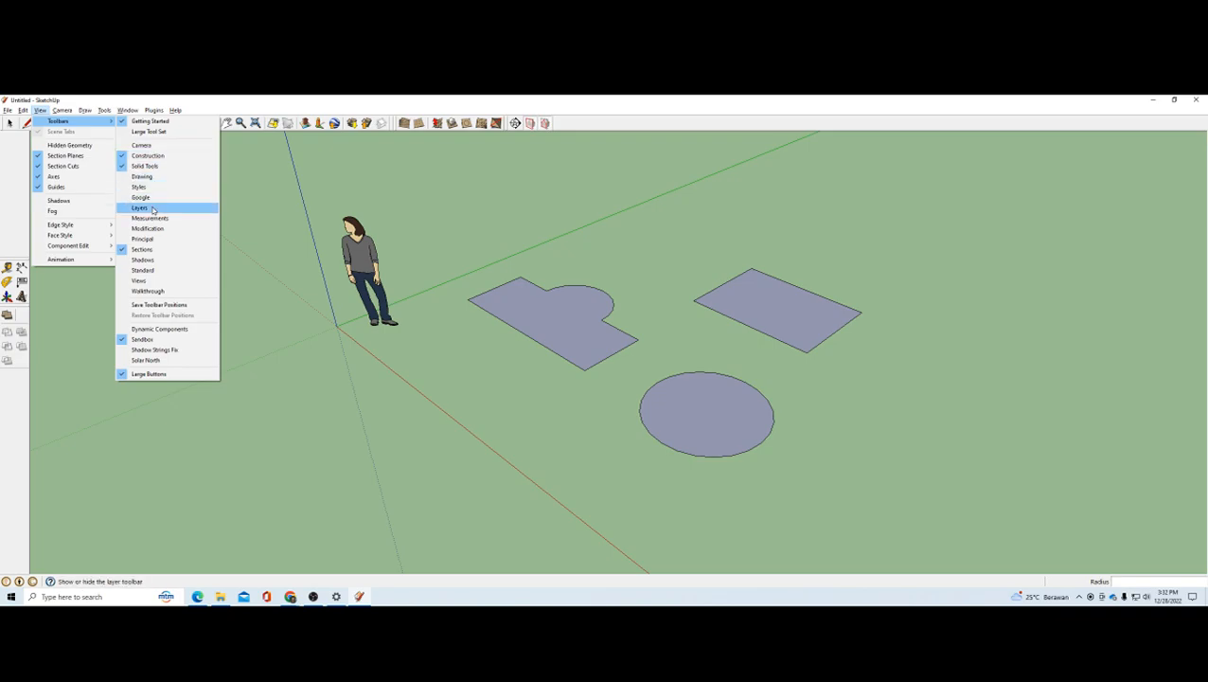
click(142, 271)
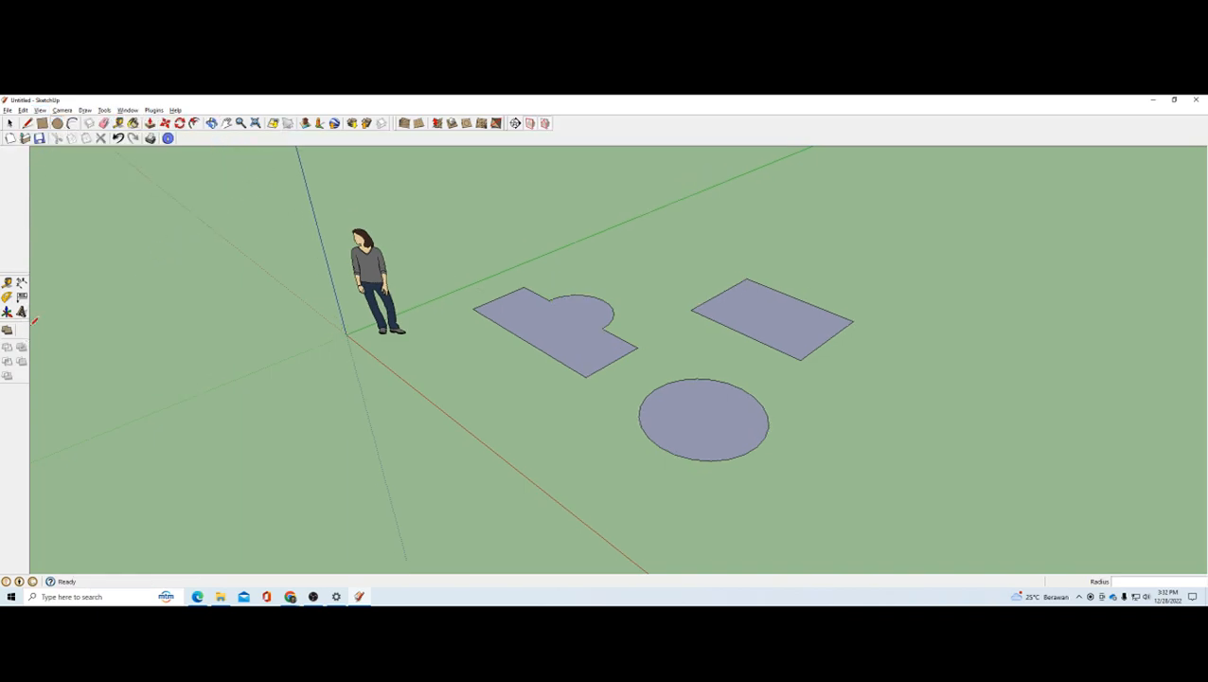
click(42, 111)
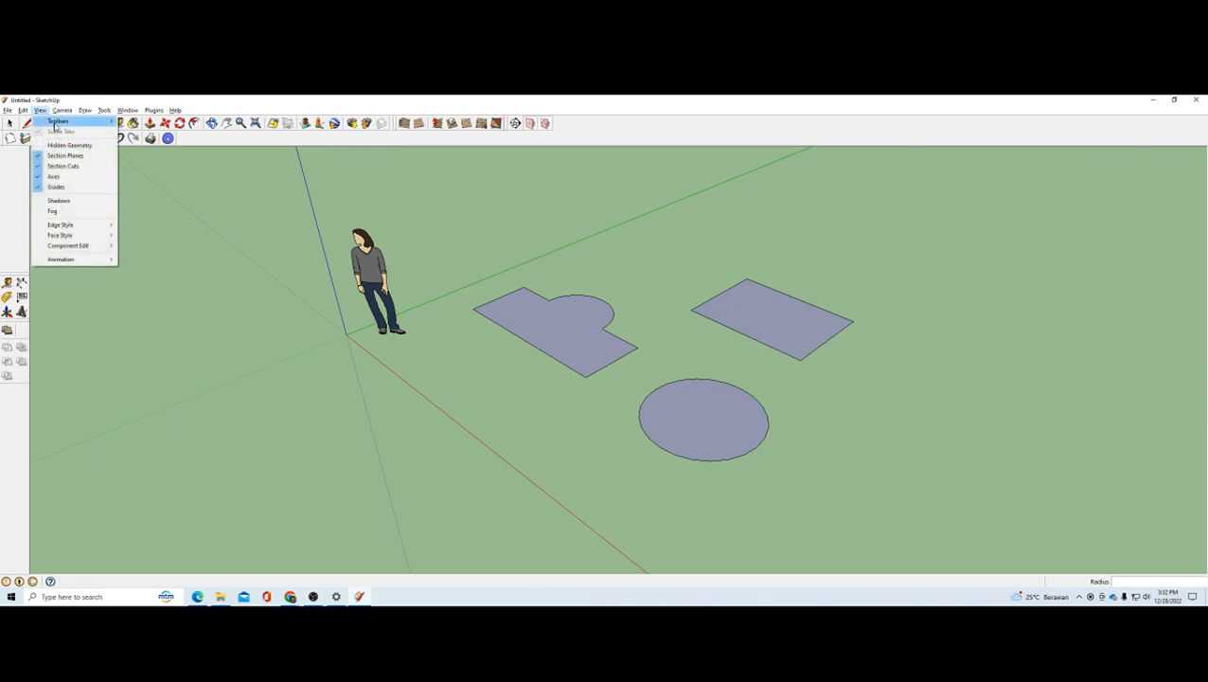
click(158, 180)
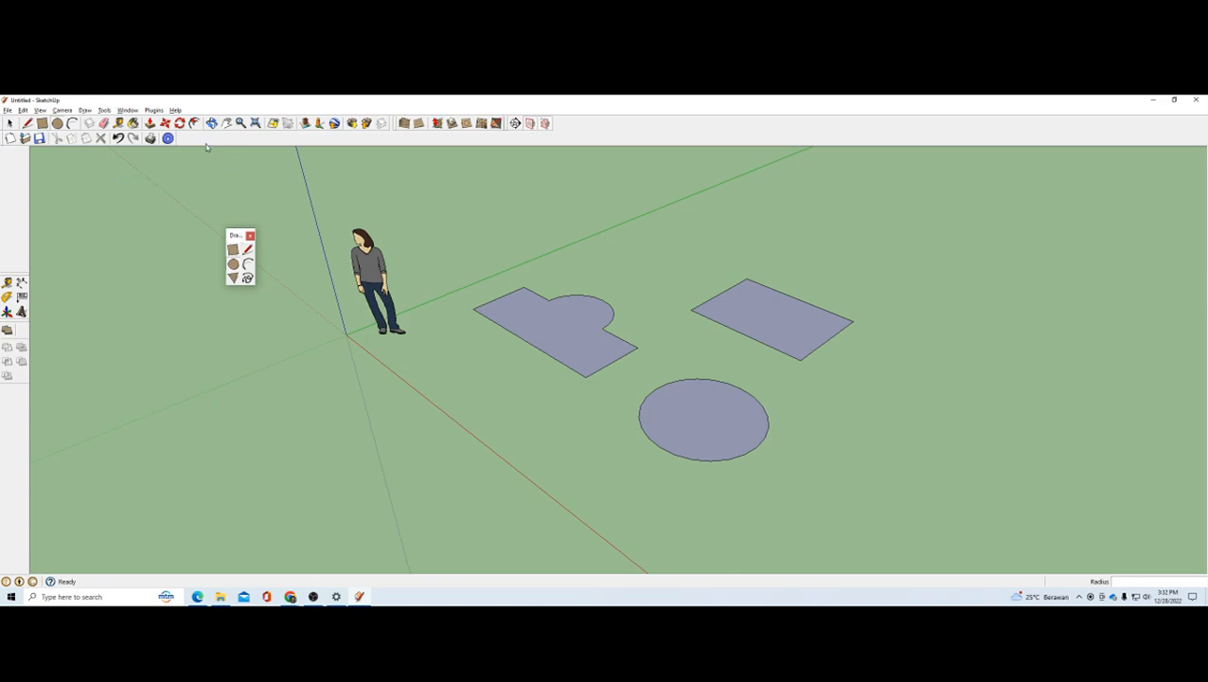
drag(195, 137, 197, 138)
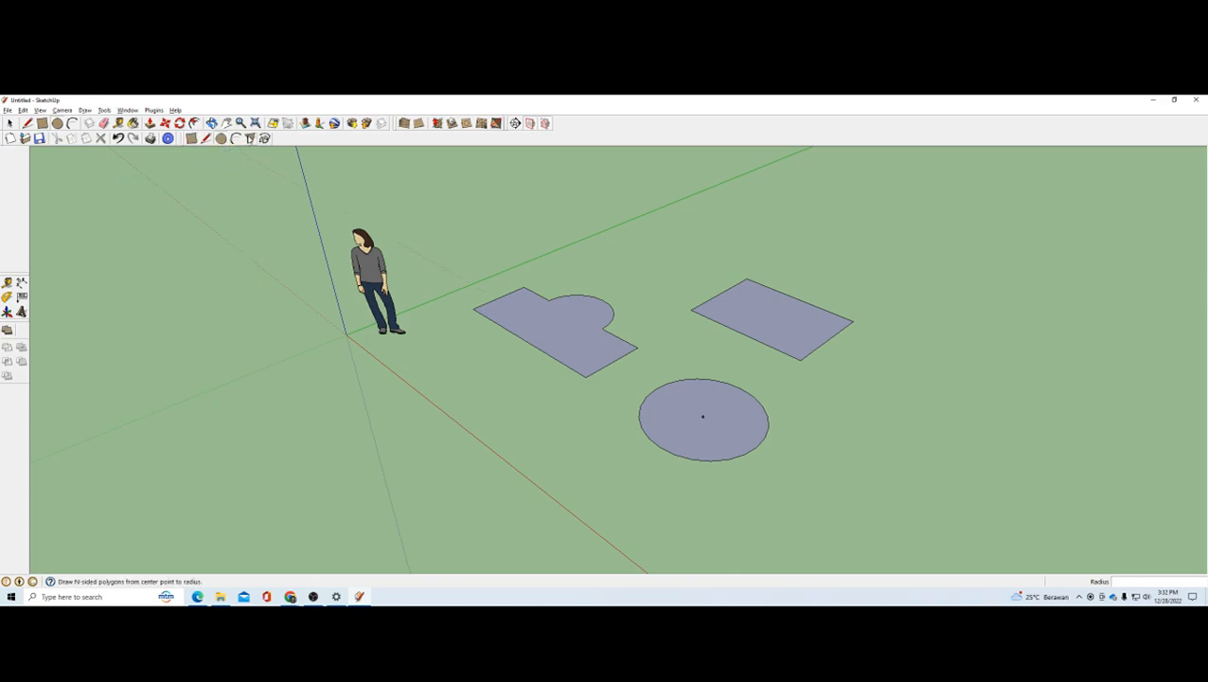
Step: Draw an eight-sided face on the ground beside the circle with the Polygon tool, setting the sides to 8
click(251, 138)
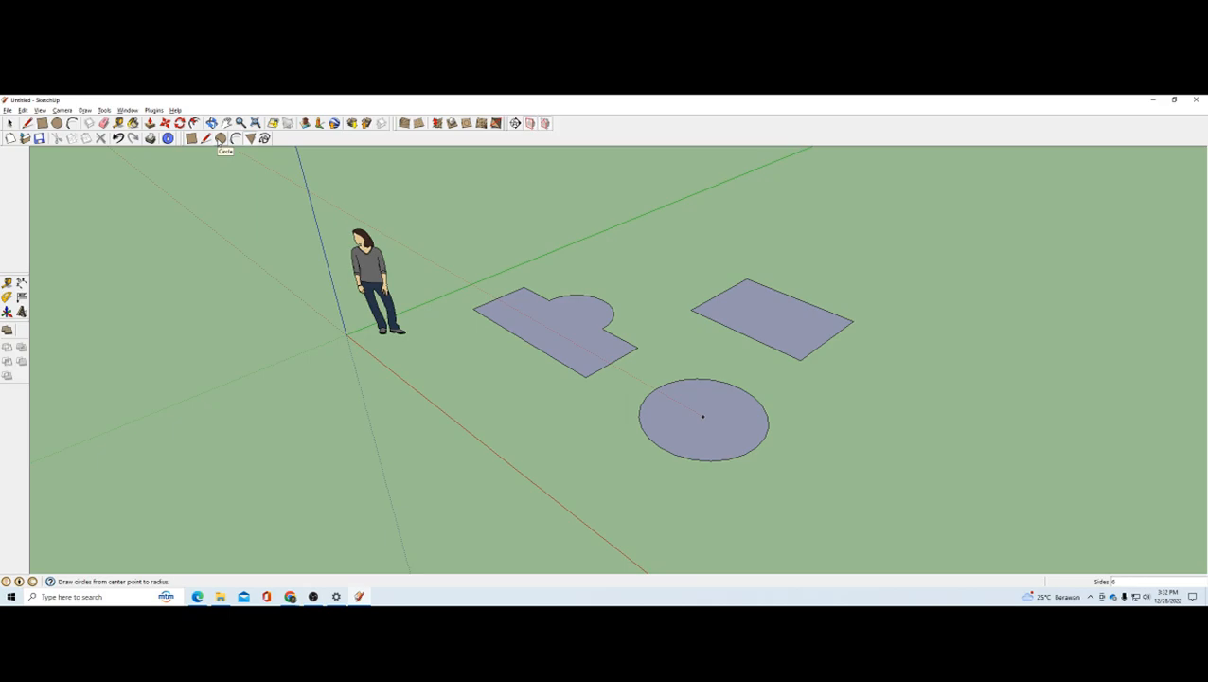
scroll(523, 233, down, 2)
scroll(562, 272, up, 3)
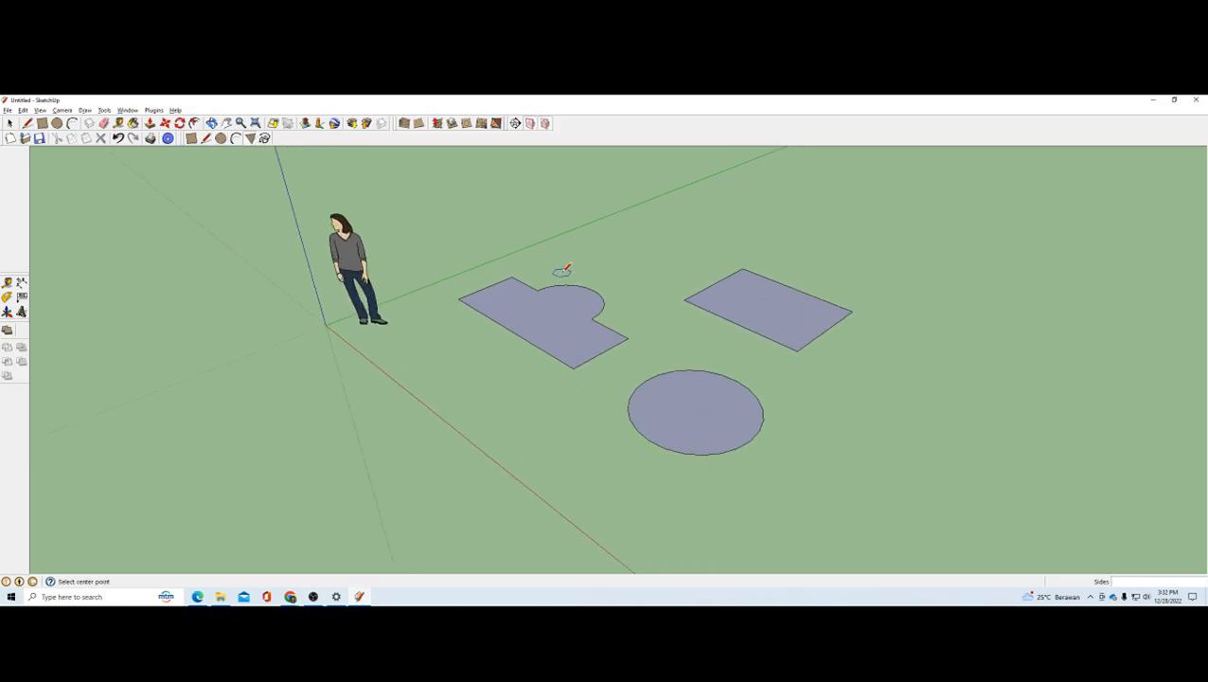
scroll(475, 251, down, 1)
scroll(491, 255, up, 1)
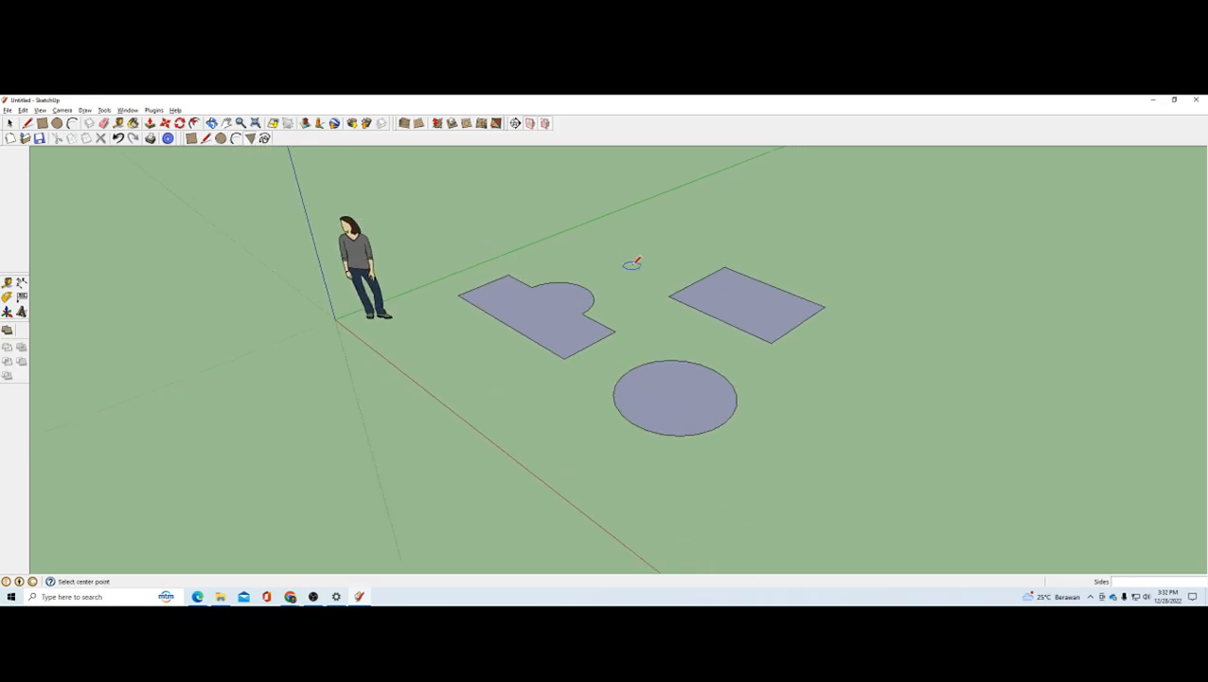
scroll(737, 388, down, 1)
scroll(744, 396, up, 1)
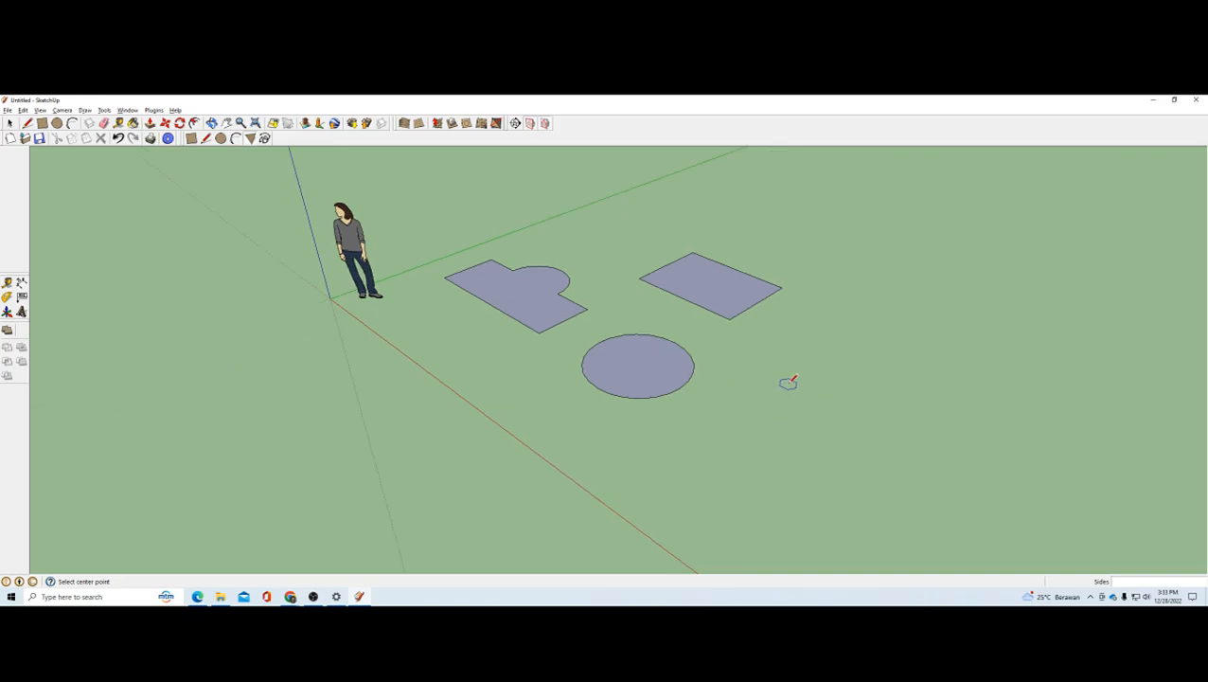
click(788, 383)
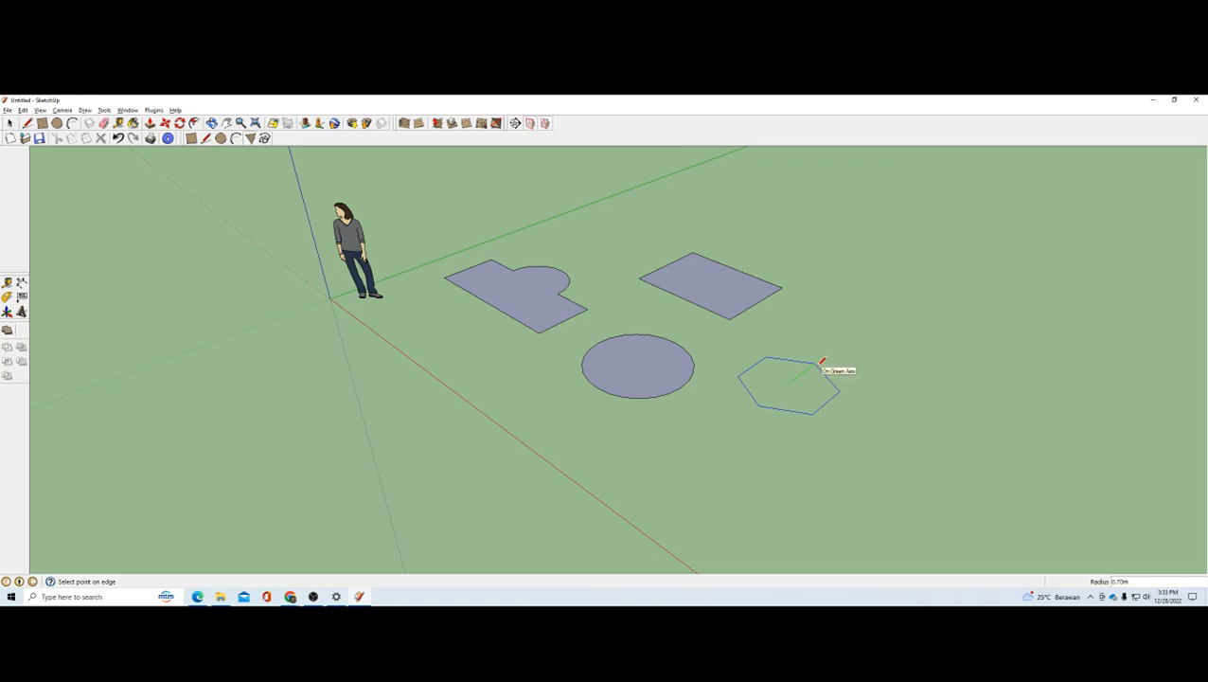
key(Escape)
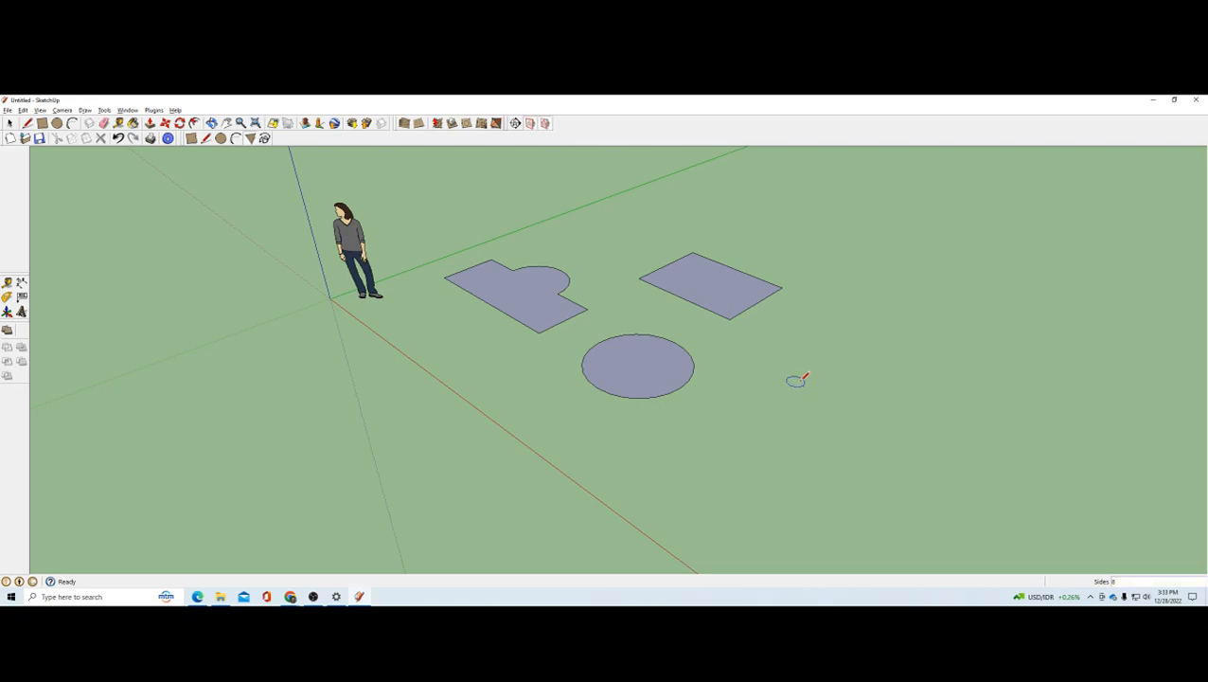
scroll(792, 379, up, 4)
scroll(771, 380, down, 2)
click(767, 368)
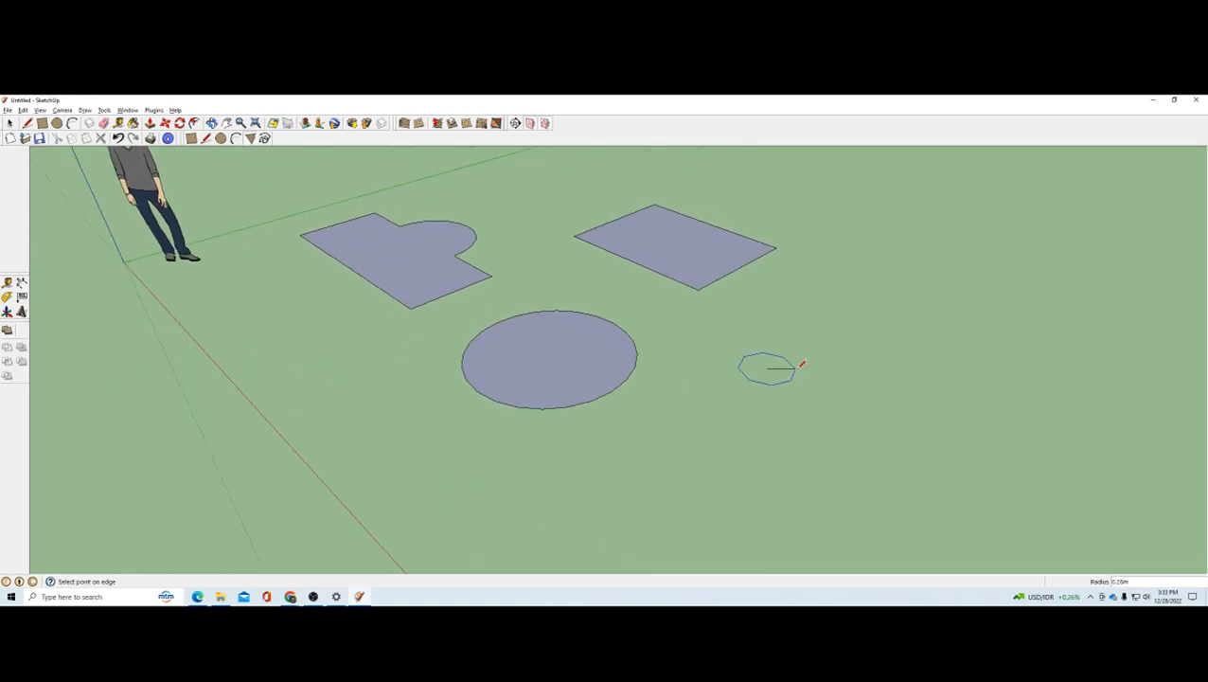
click(842, 369)
middle_drag(790, 345, 780, 456)
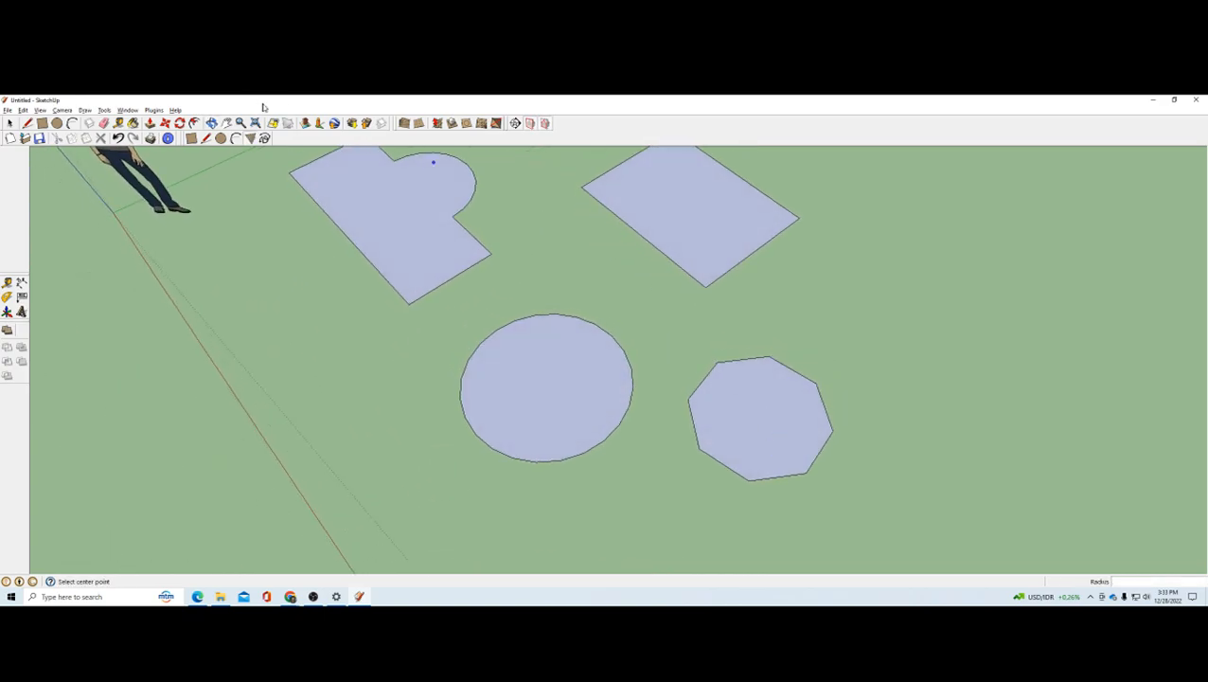
Step: Draw a four-sided polygon face with a radius of about 0.63 m on the ground between the octagon and the rectangle
click(249, 141)
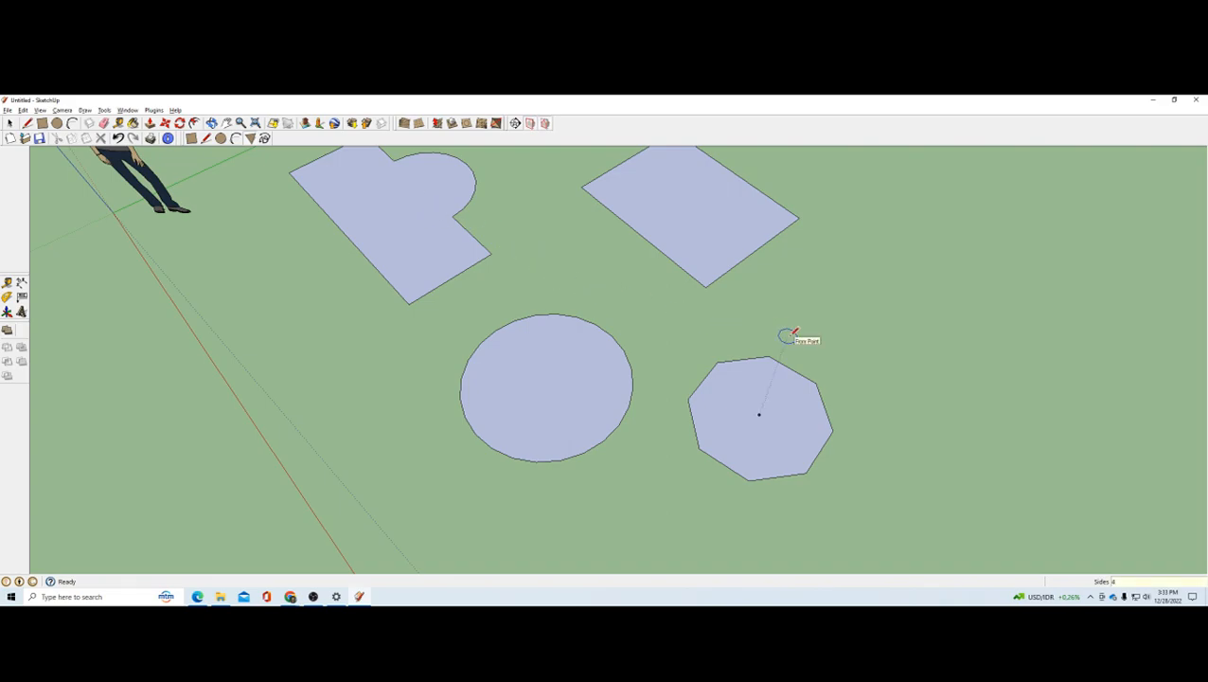
click(839, 309)
click(904, 317)
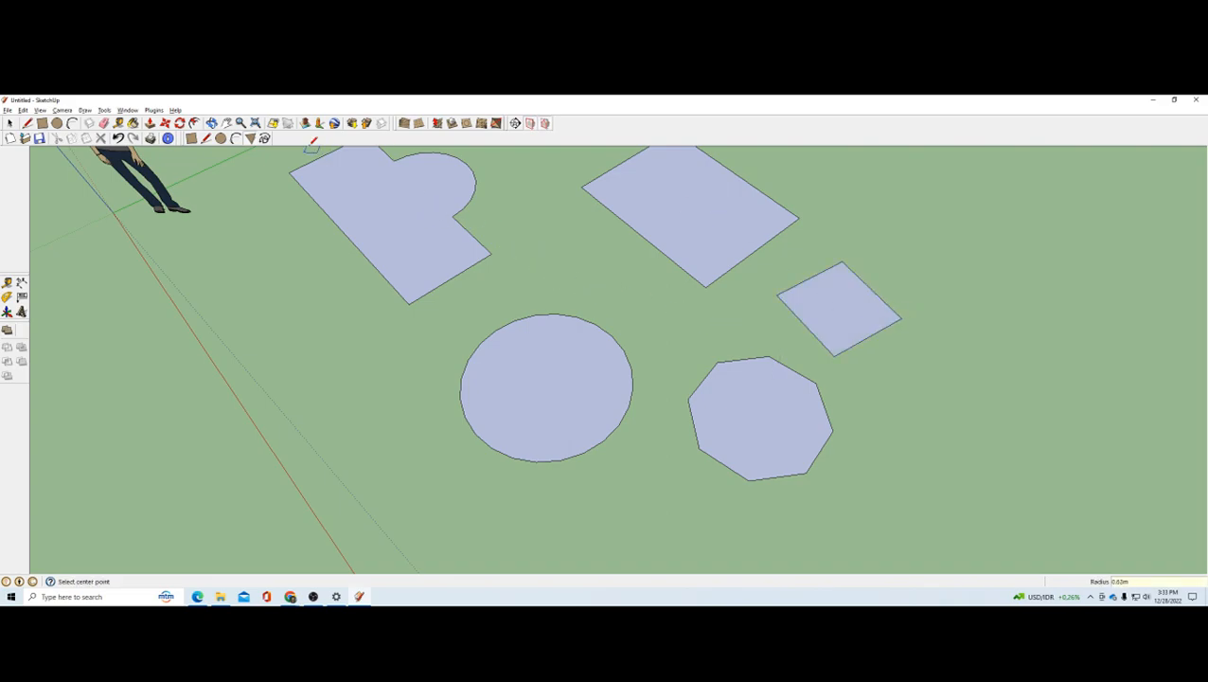
Step: Draw a small three-sided polygon face on the ground beyond the four-sided polygon
click(252, 139)
click(944, 250)
click(985, 275)
scroll(988, 275, down, 5)
middle_drag(793, 421, 846, 296)
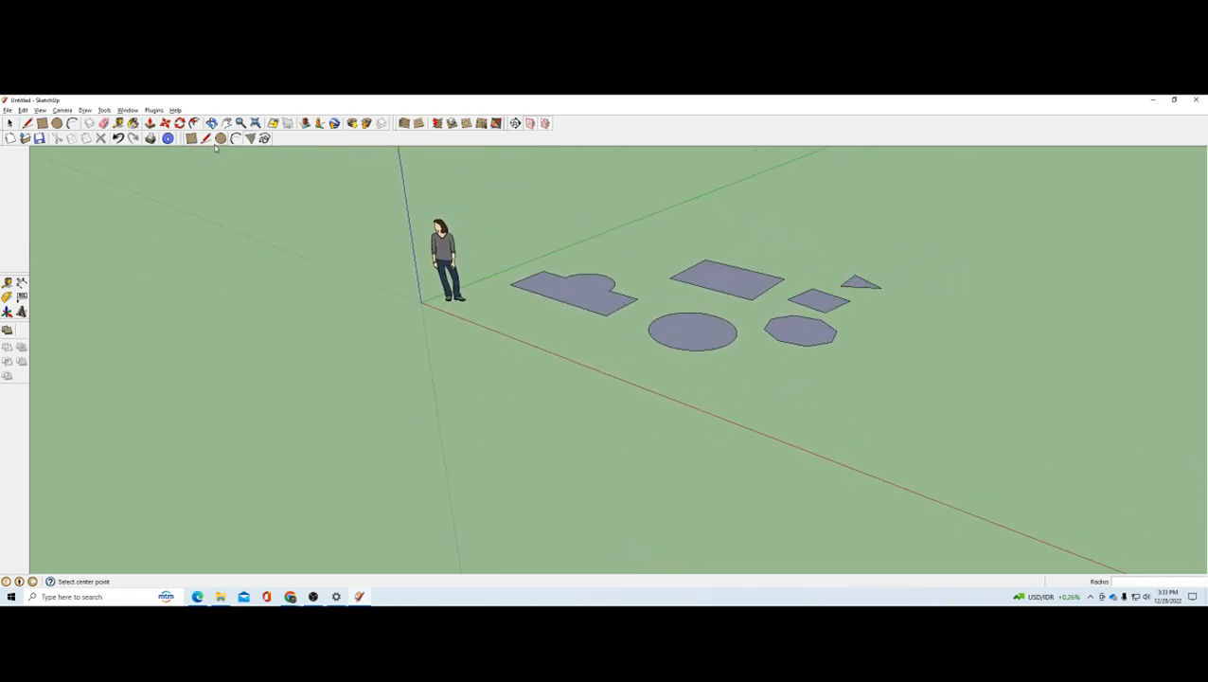
Step: Draw another three-sided polygon with a radius of about 0.64 m near the red axis, and switch to the PDF in Edge
click(250, 139)
click(715, 392)
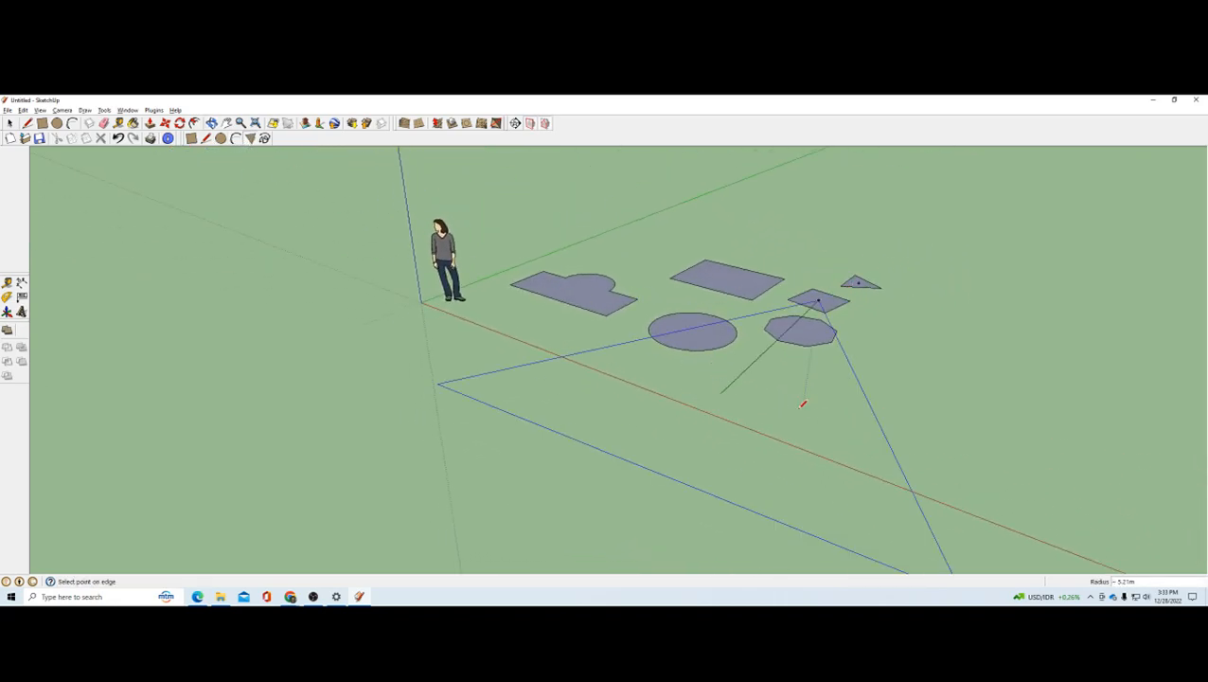
click(762, 395)
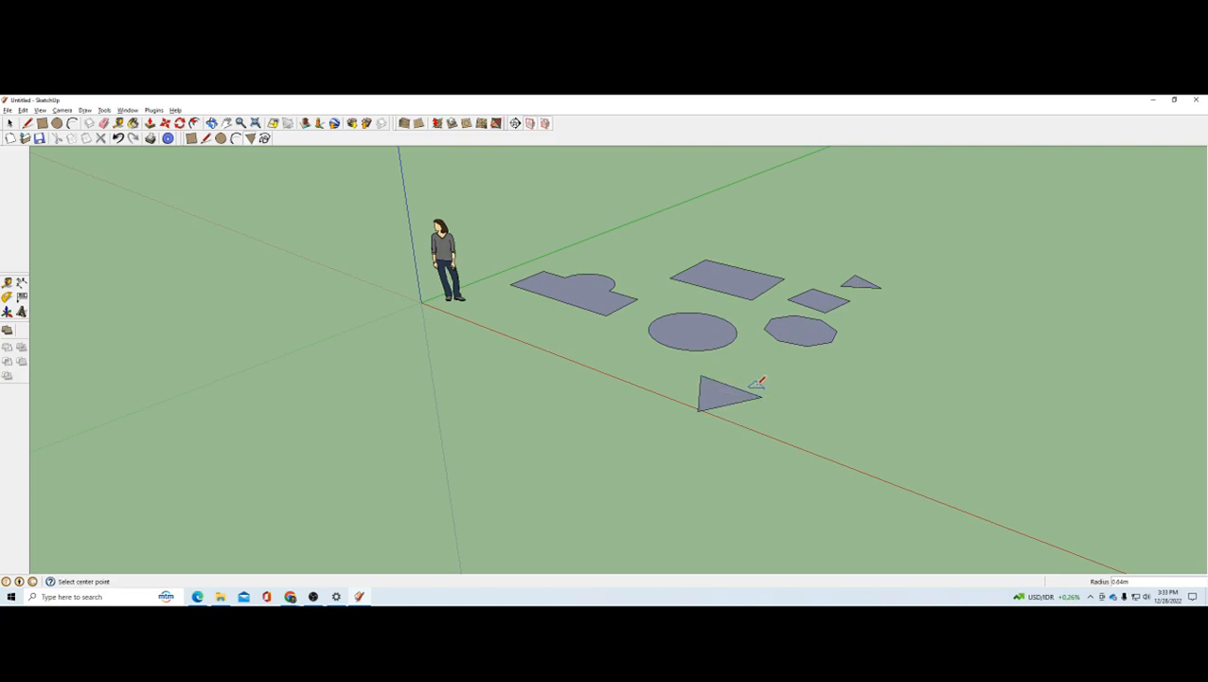
key(alt+Tab)
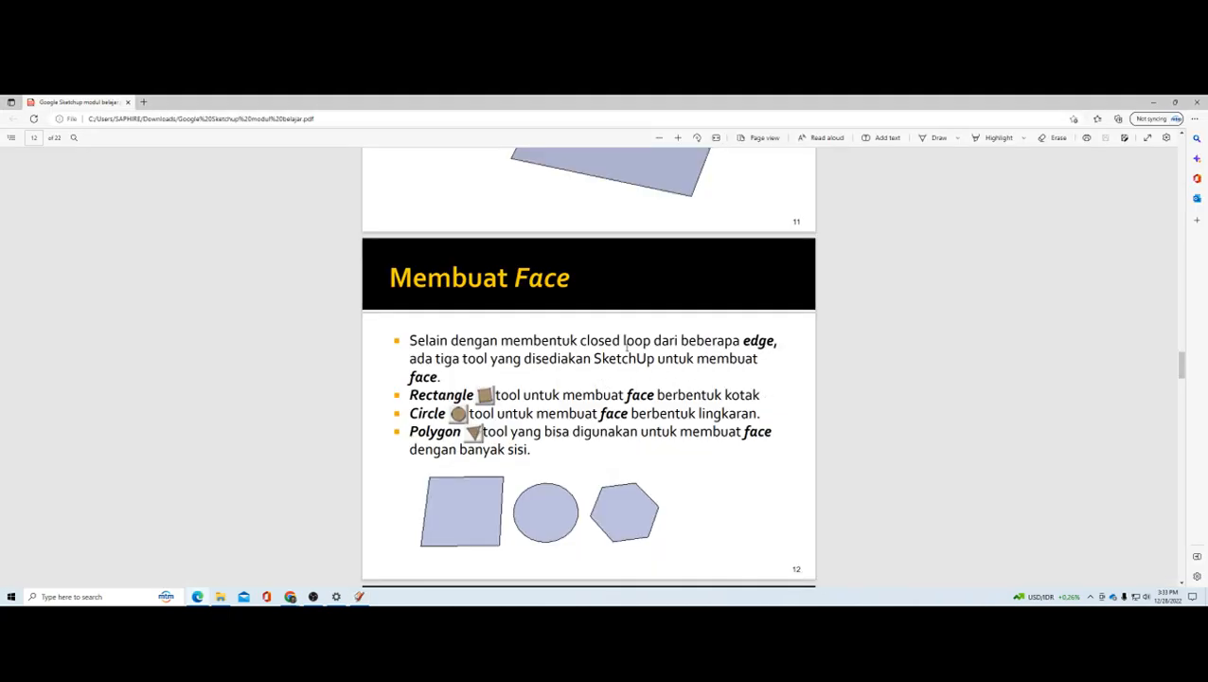
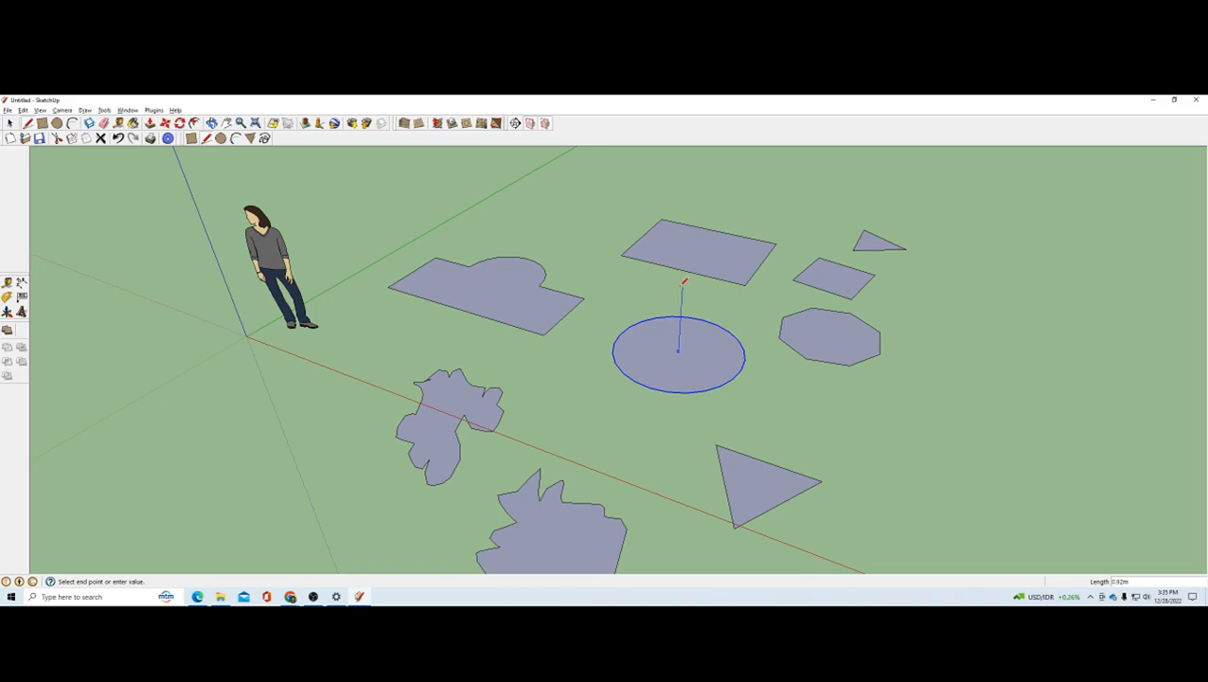
Step: Draw a vertical edge rising from the centre of the circle
click(682, 287)
middle_drag(717, 368, 725, 398)
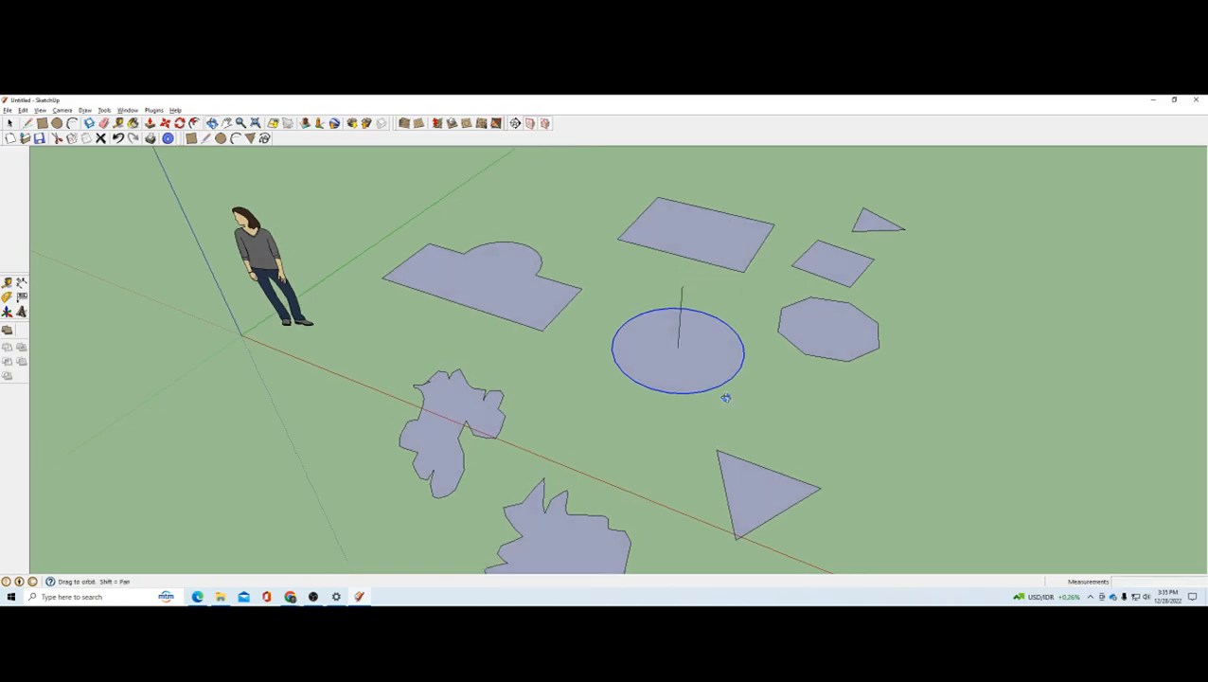
scroll(726, 393, up, 1)
scroll(730, 381, down, 2)
scroll(679, 250, up, 2)
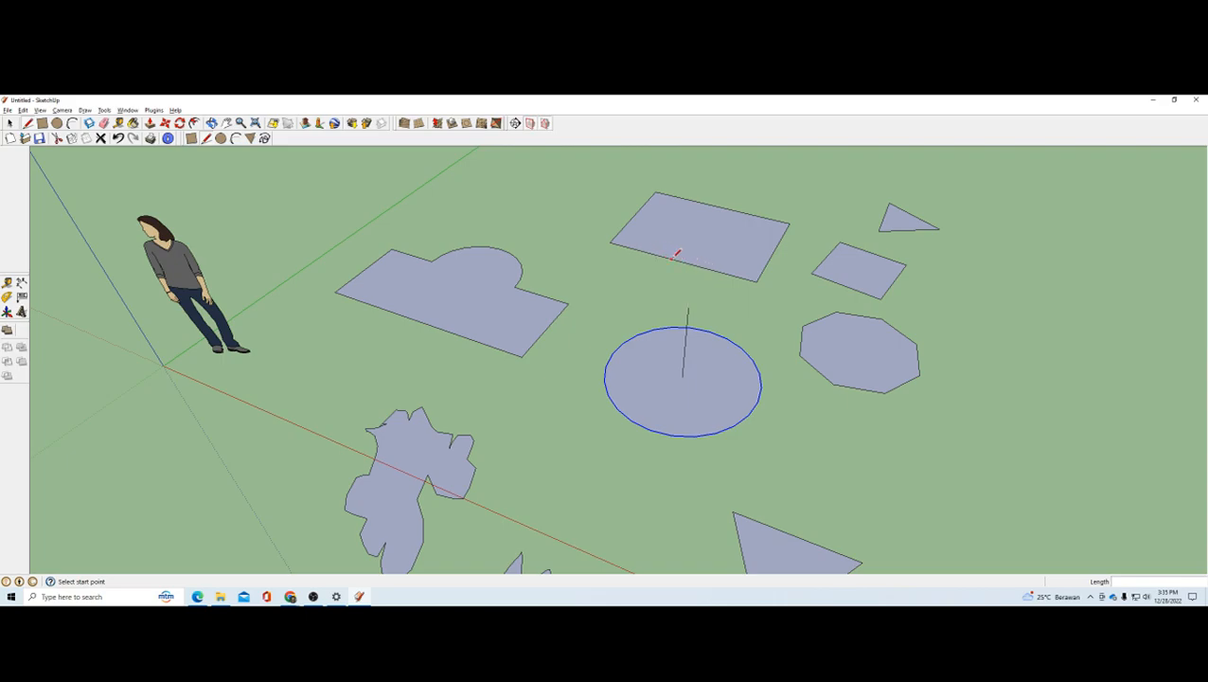
Step: Draw an edge across the rectangle between its two long sides, dividing it into two faces
click(688, 257)
click(722, 202)
scroll(713, 292, down, 1)
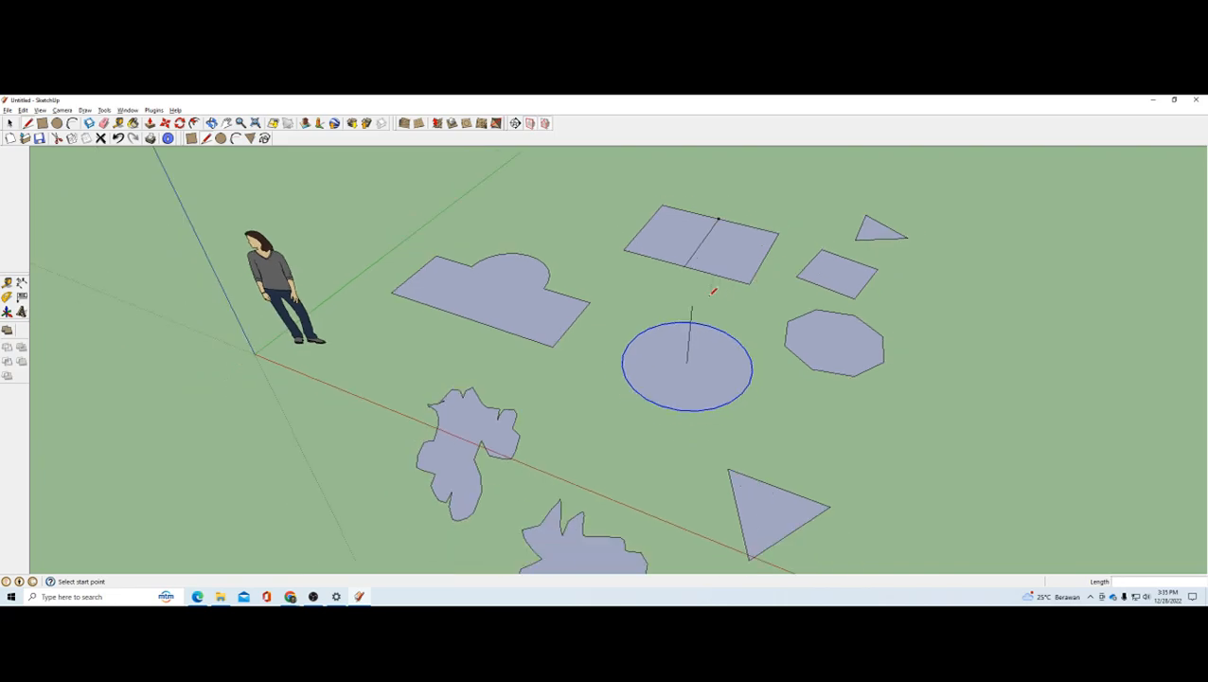
scroll(700, 276, up, 1)
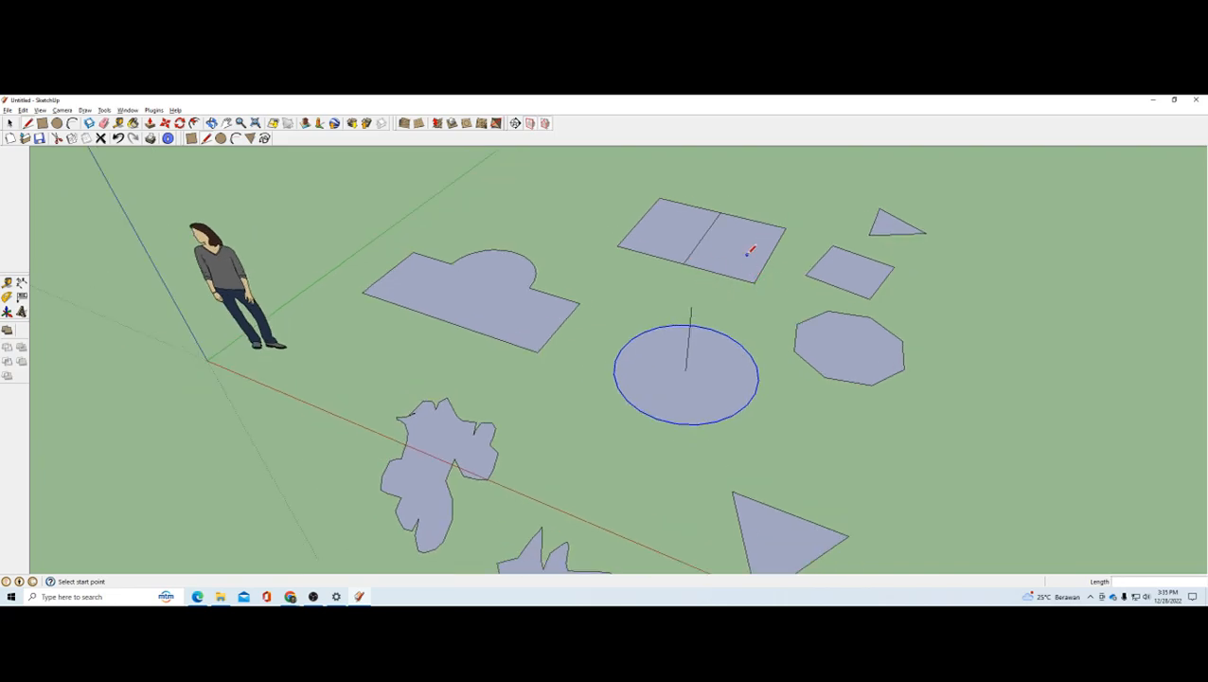
scroll(743, 227, up, 2)
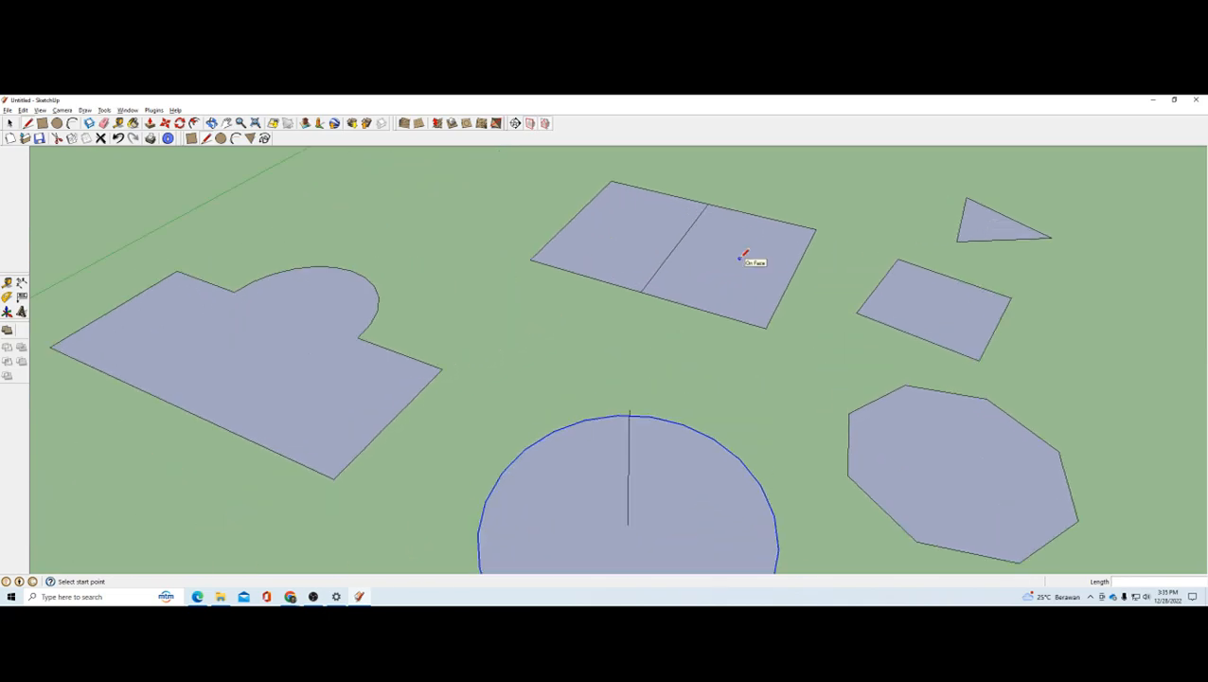
scroll(745, 256, down, 3)
middle_drag(741, 267, 592, 329)
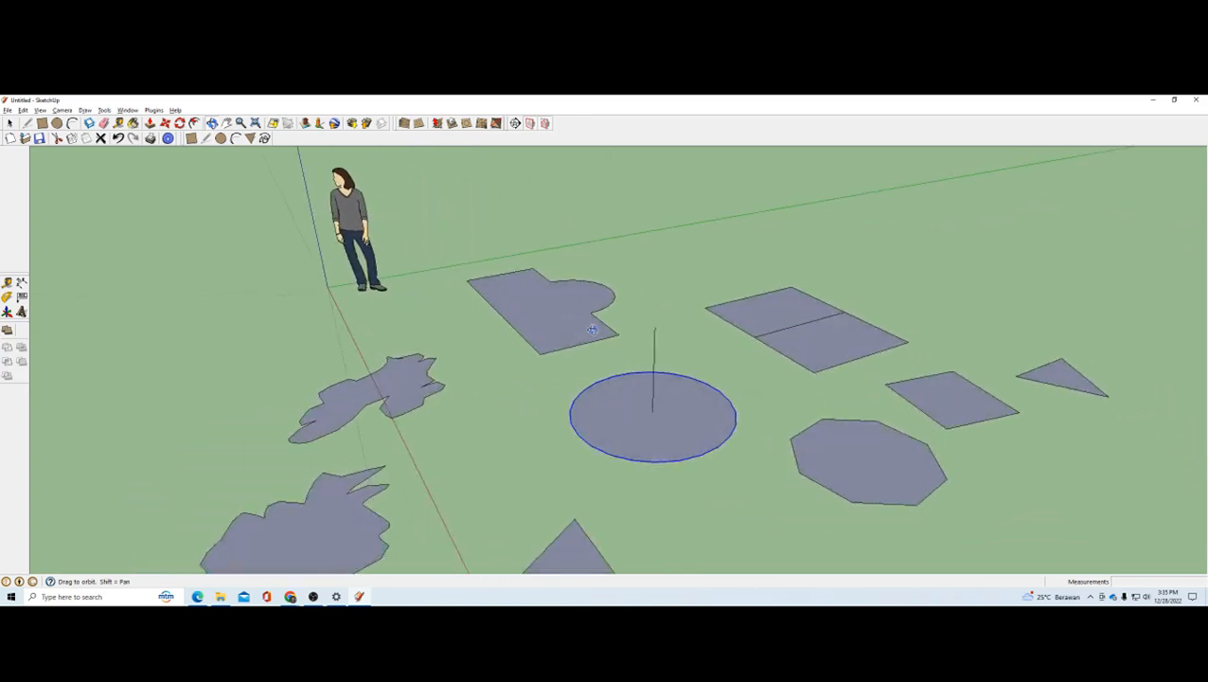
key(l)
Step: Switch to the PDF in Edge and read the pages on cursor point colours and line colours
key(alt+Tab)
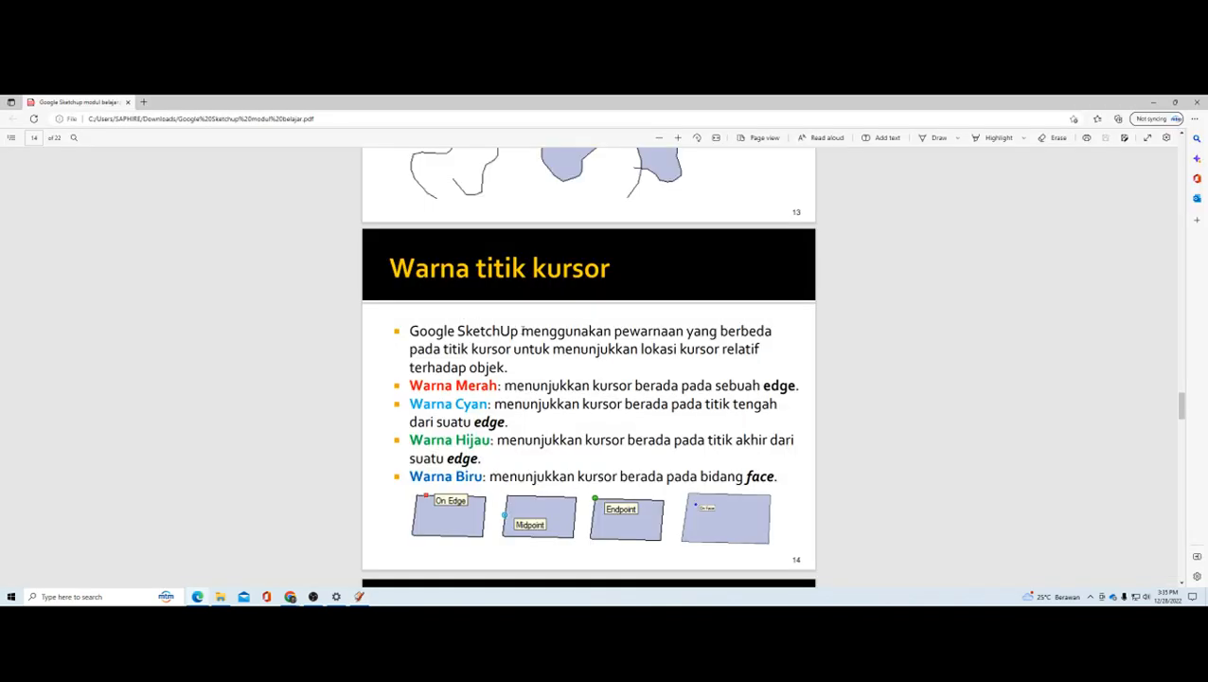
scroll(523, 330, down, 5)
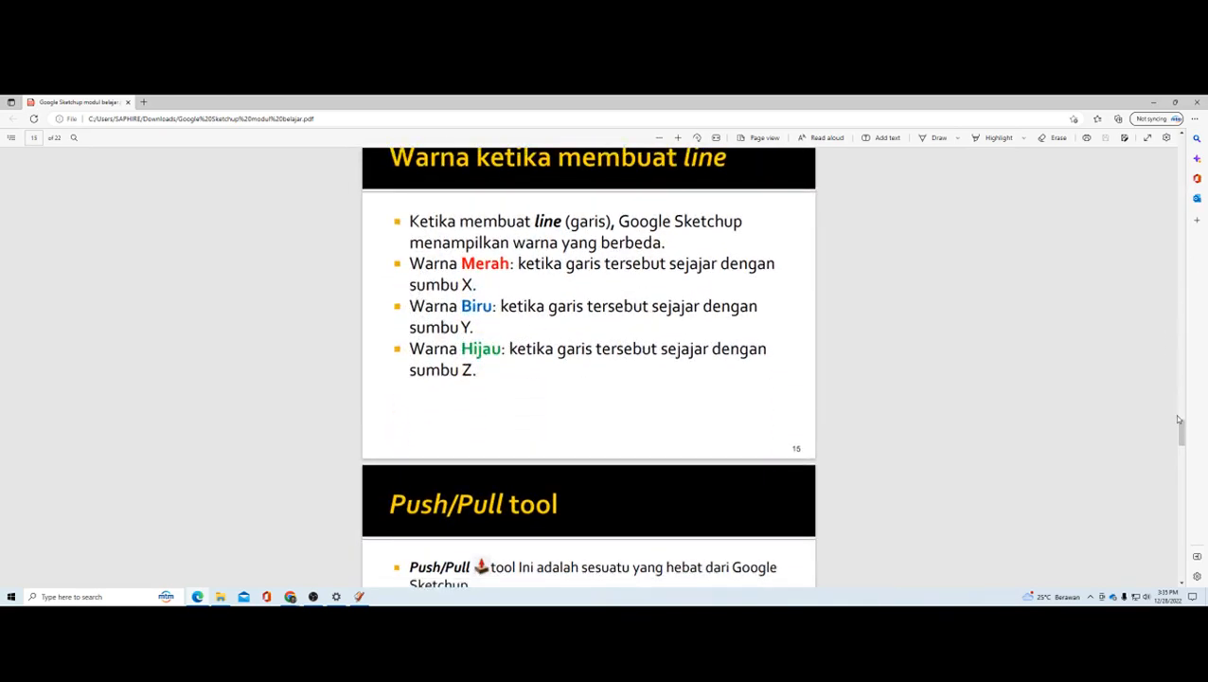
scroll(1180, 428, up, 1)
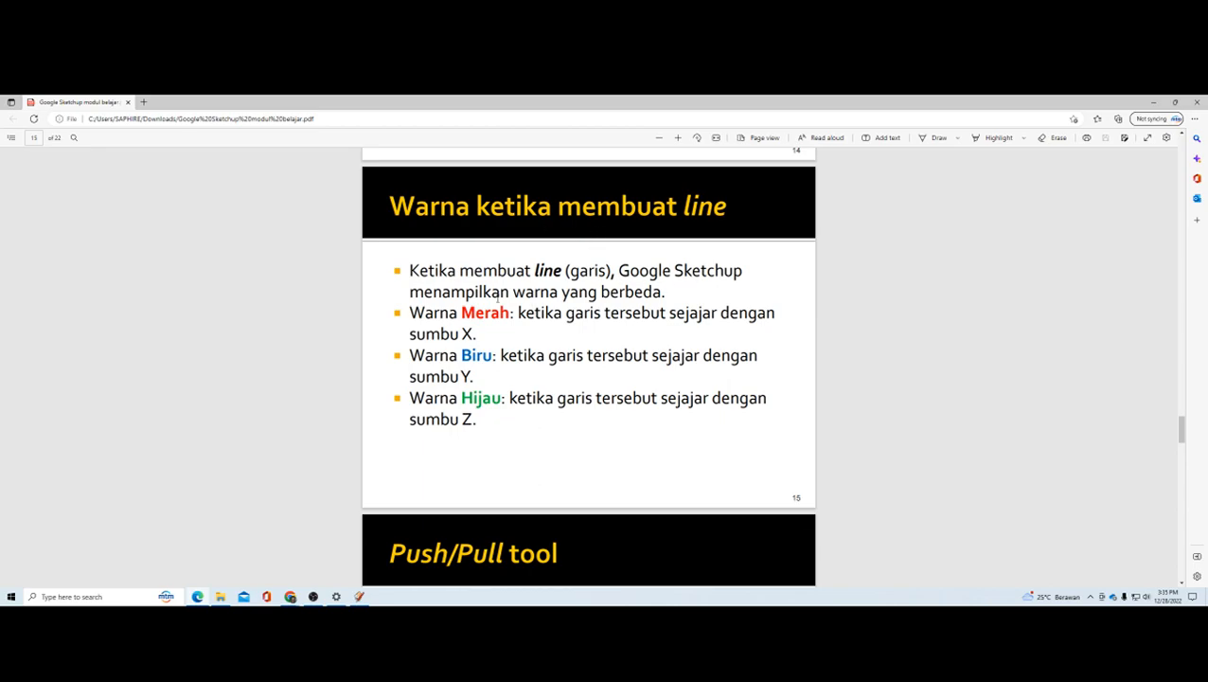
Step: Return to SketchUp and try a line near the circle, comparing it with the PDF's page on line colours
key(alt+Tab)
middle_drag(653, 316, 613, 343)
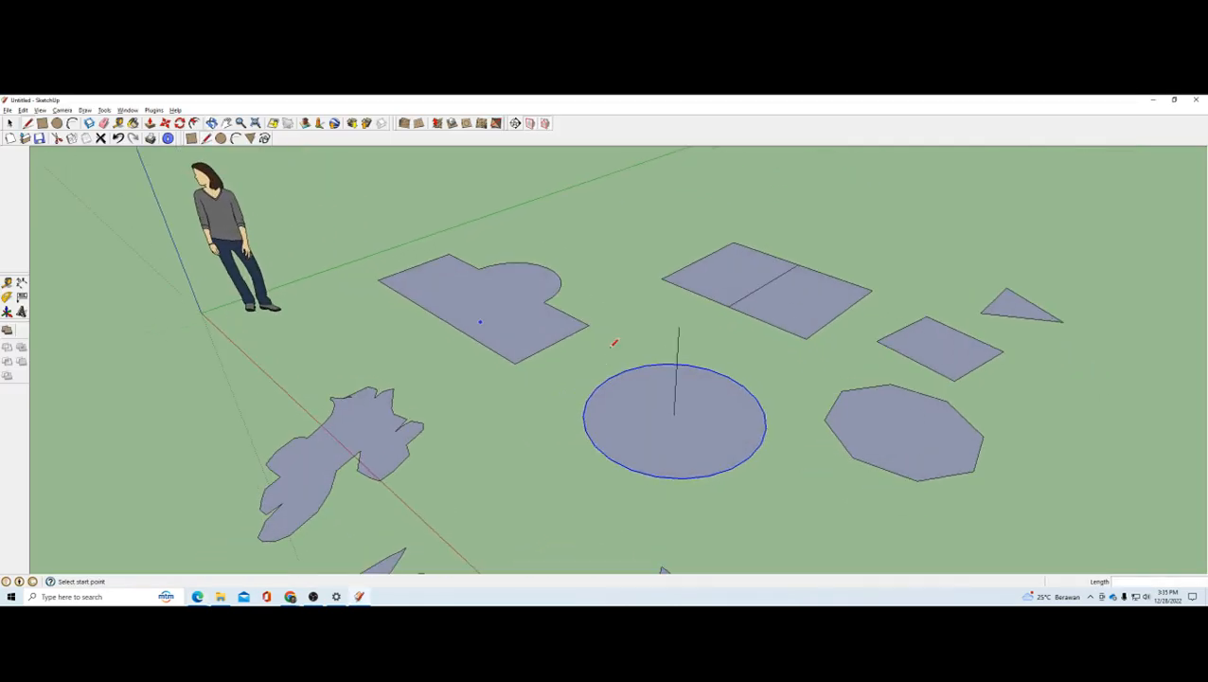
click(590, 222)
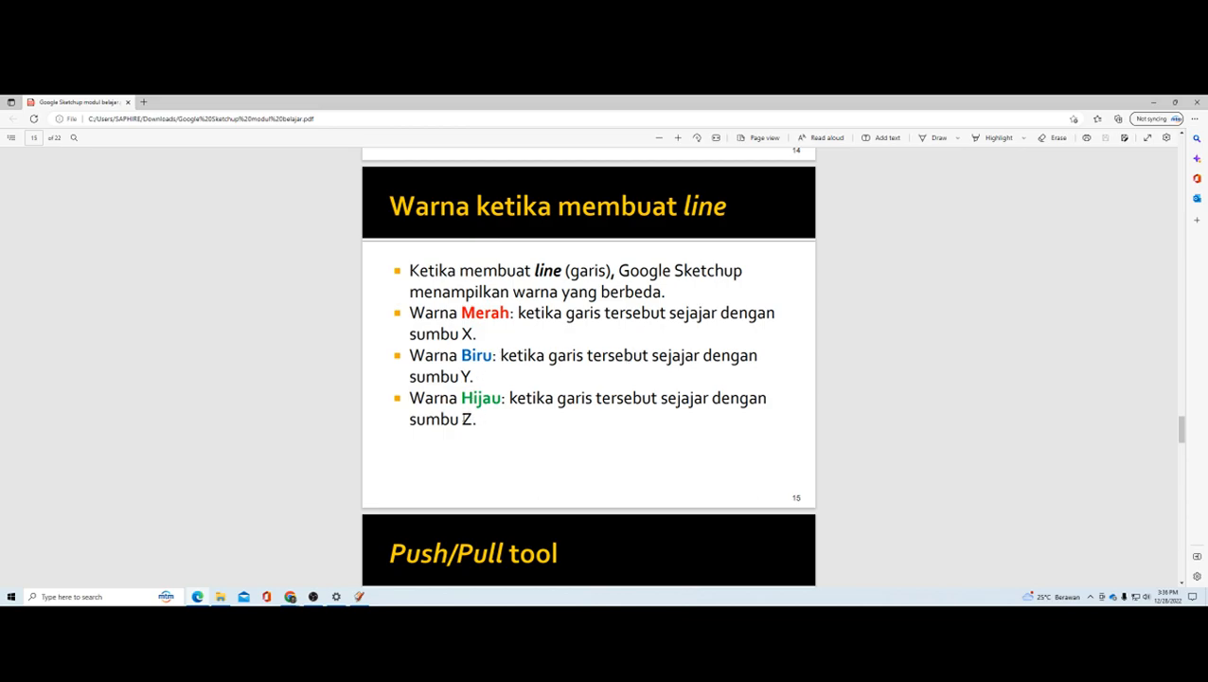
key(alt+Tab)
scroll(609, 378, down, 4)
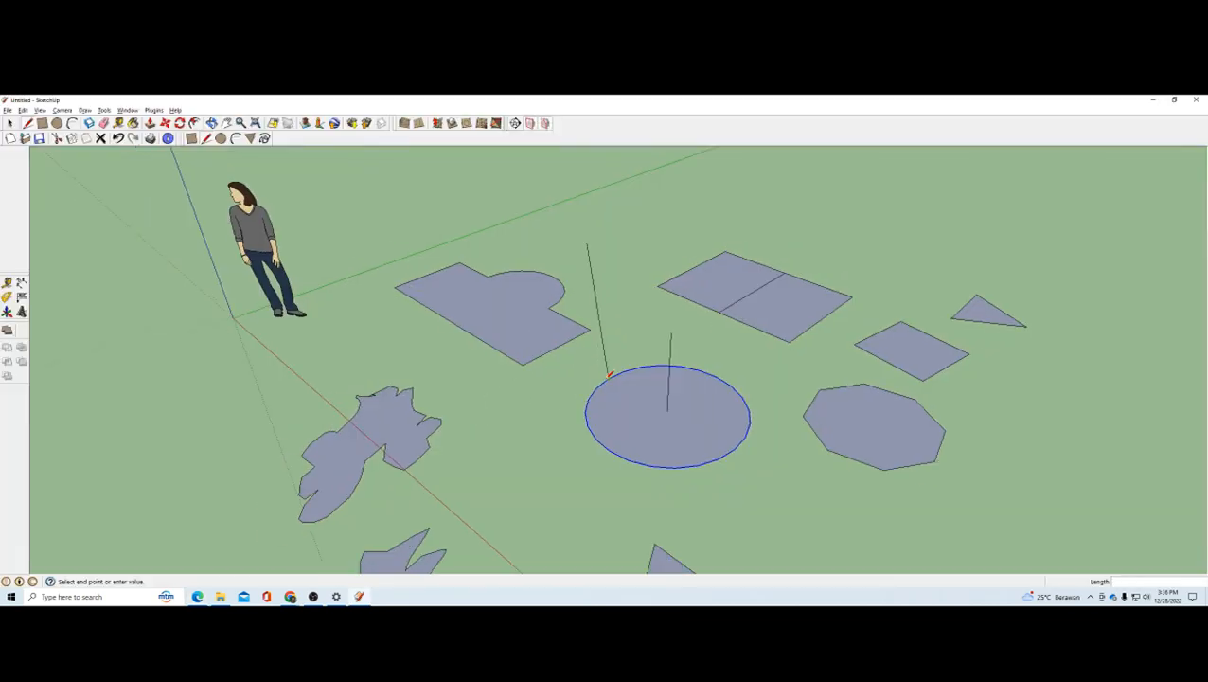
key(Escape)
Step: Preview a line from the origin in different axis directions to examine its colours, then cancel it
scroll(756, 262, down, 2)
scroll(403, 320, up, 3)
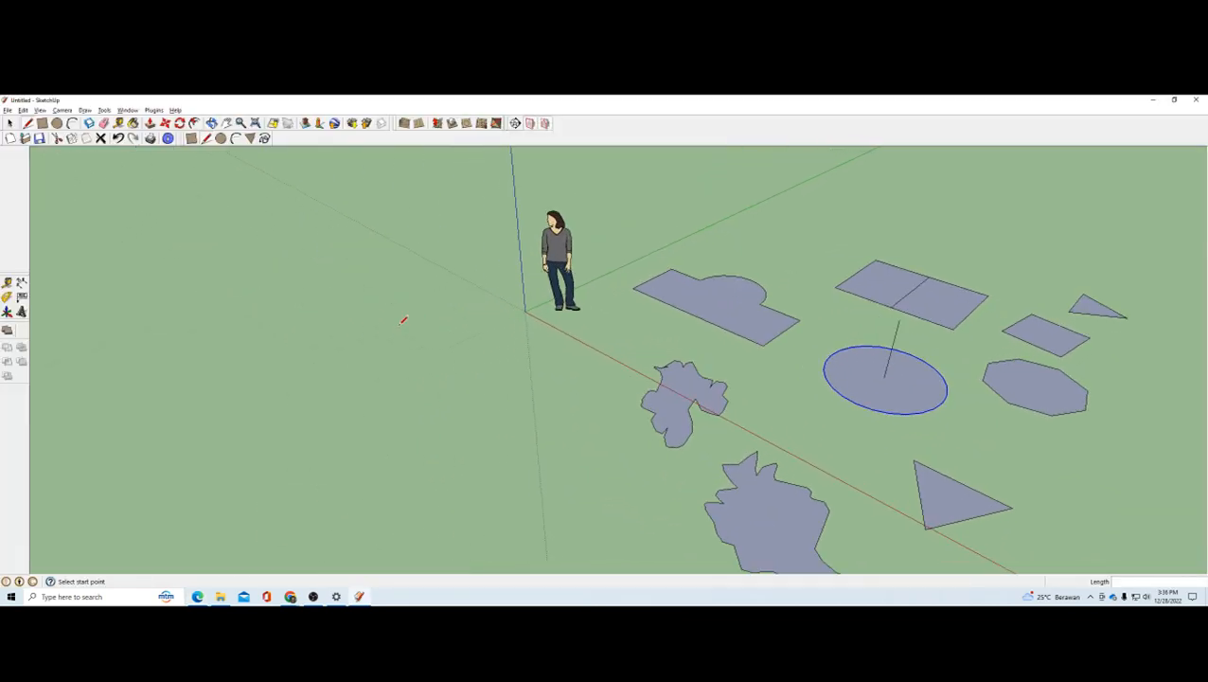
scroll(514, 229, up, 4)
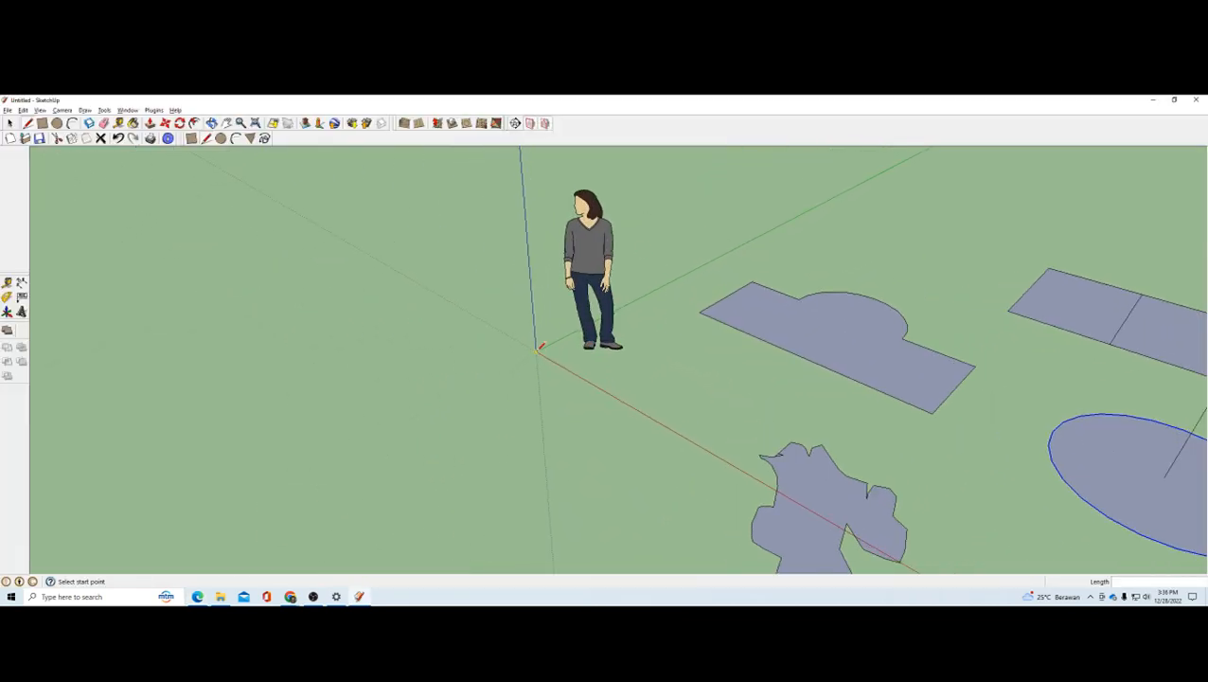
click(537, 350)
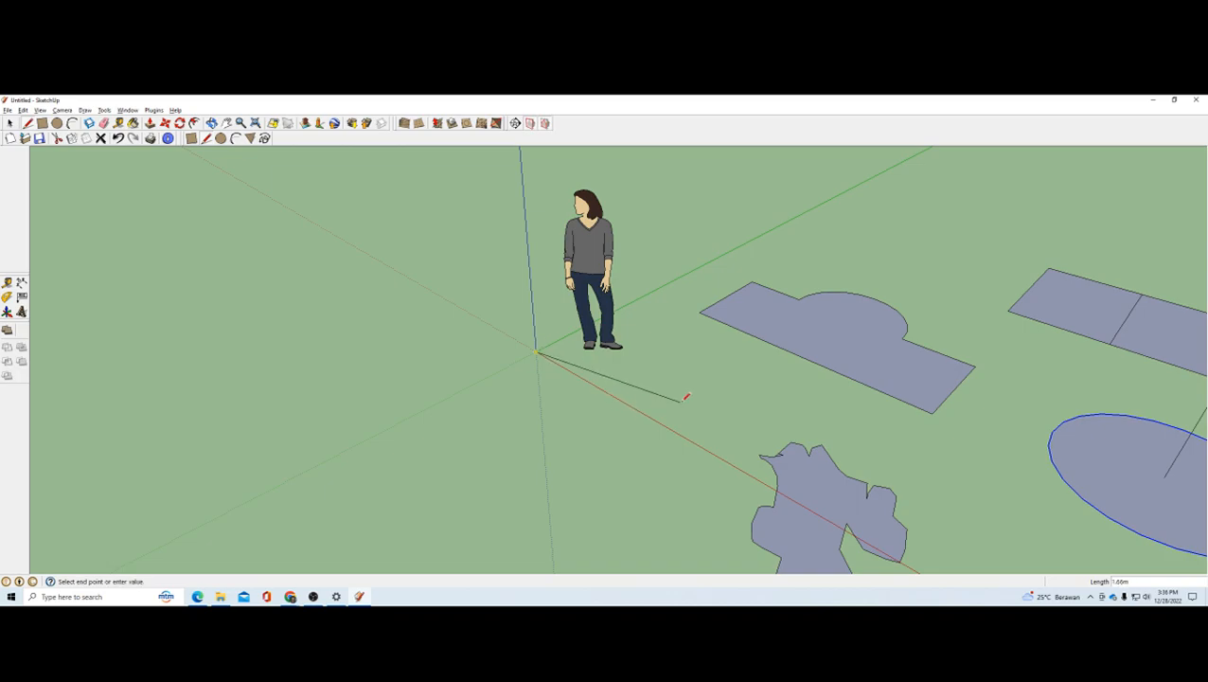
middle_drag(606, 365, 711, 320)
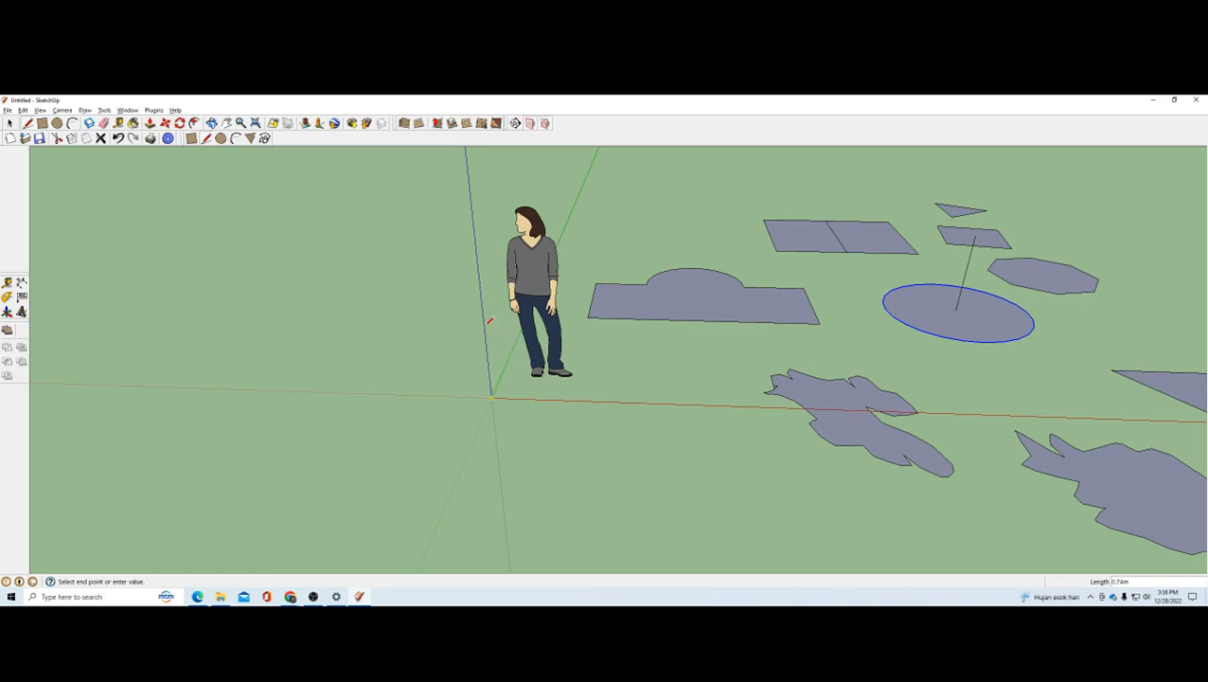
middle_drag(493, 270, 512, 294)
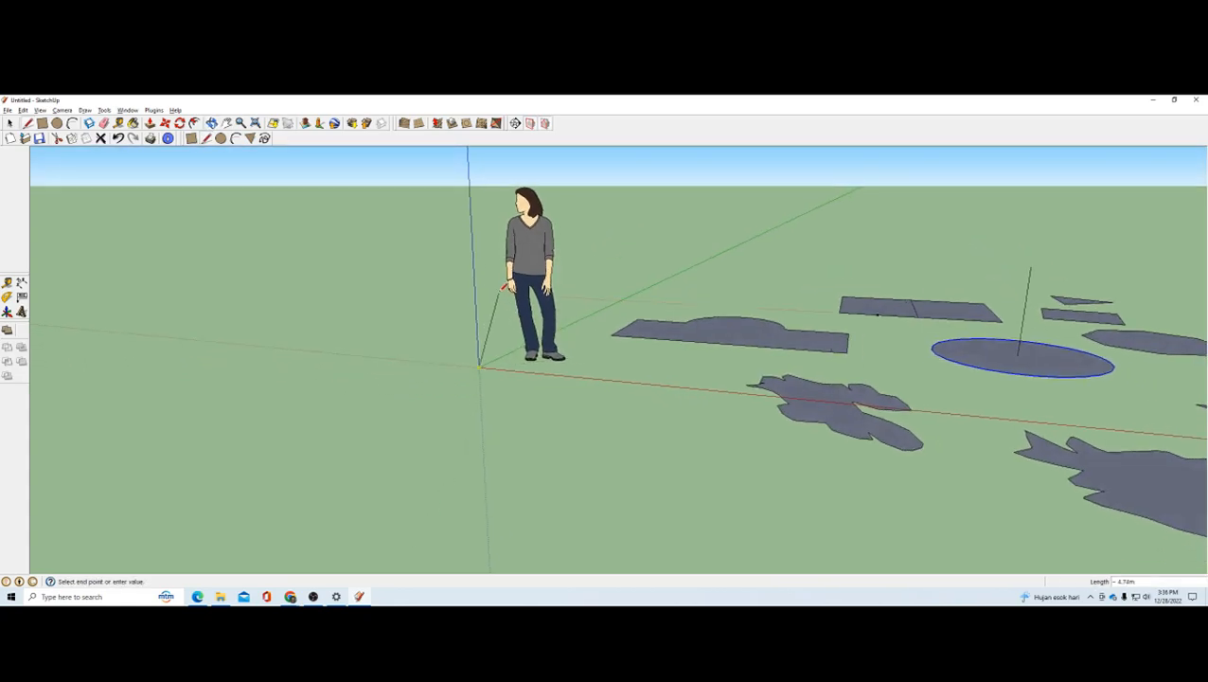
scroll(532, 283, down, 1)
scroll(602, 221, up, 3)
key(Escape)
scroll(578, 324, down, 4)
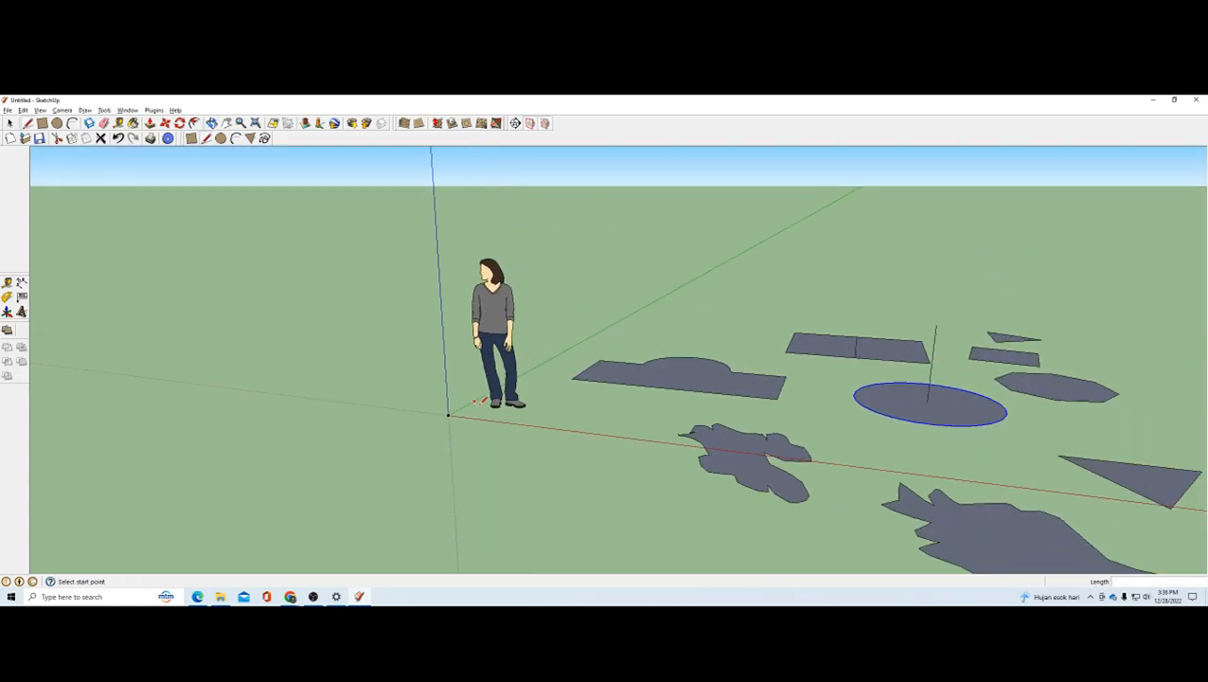
scroll(597, 308, up, 1)
scroll(600, 304, up, 1)
scroll(569, 359, up, 1)
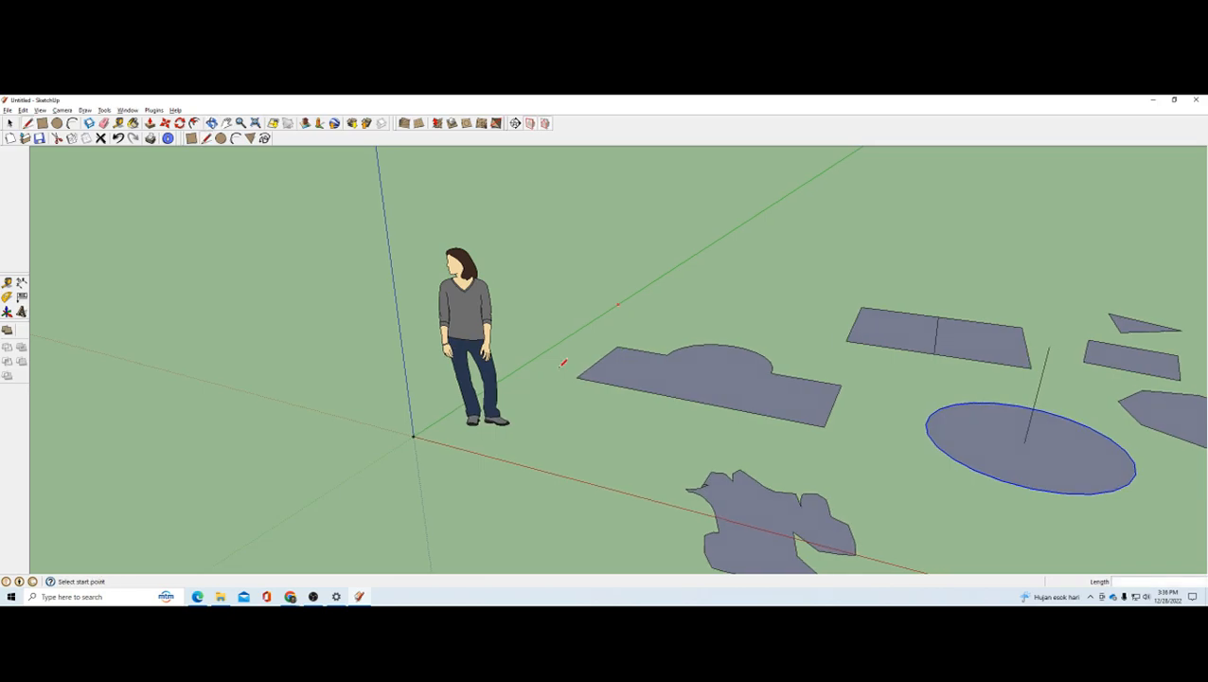
Step: Switch to the PDF in Edge and read the page on the Push/Pull tool's capabilities
key(alt+Tab)
scroll(595, 341, down, 3)
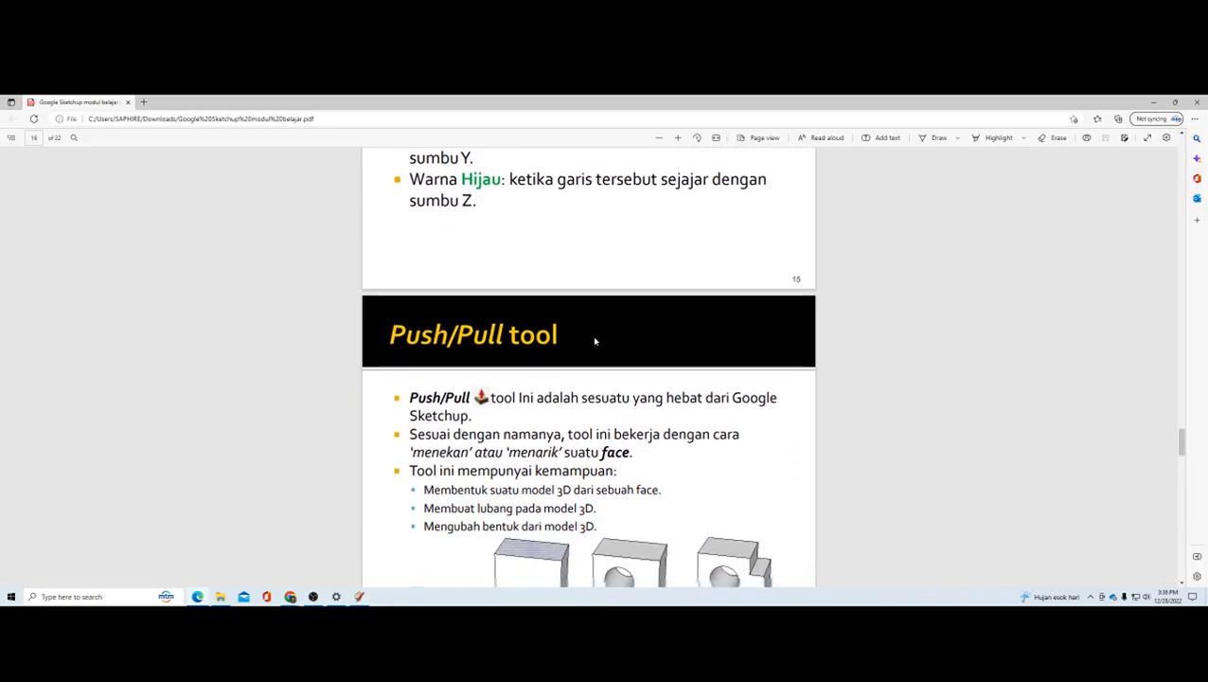
scroll(594, 341, down, 3)
scroll(595, 341, up, 3)
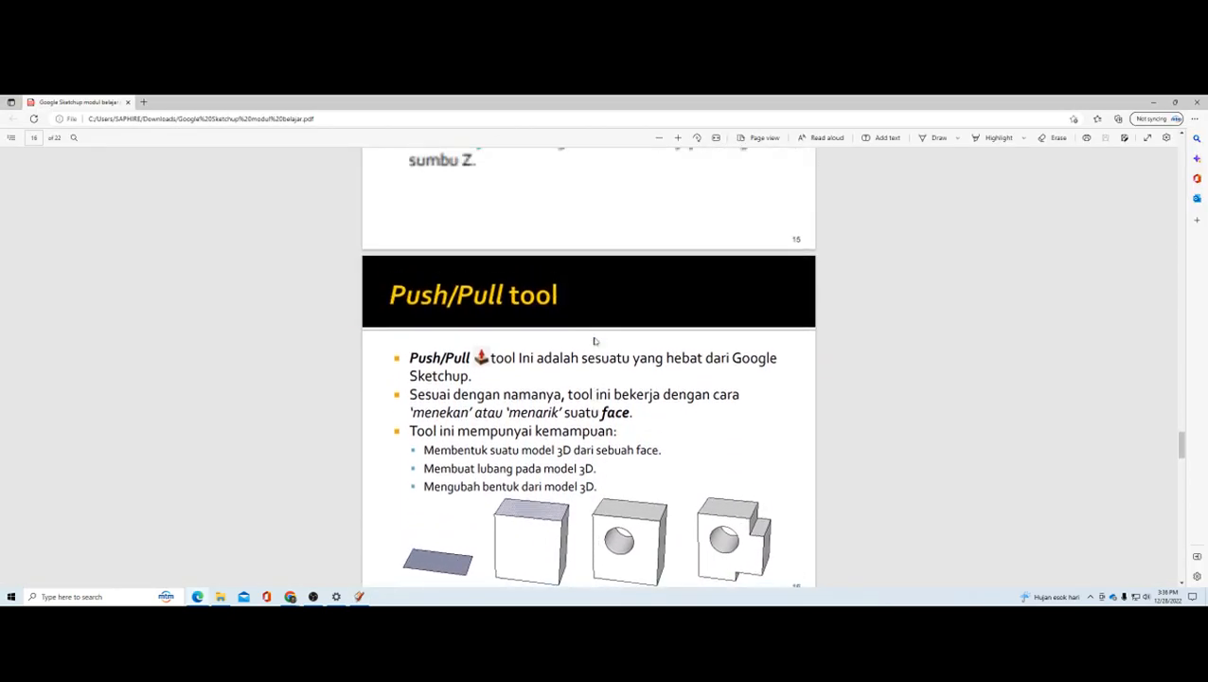
scroll(595, 341, down, 3)
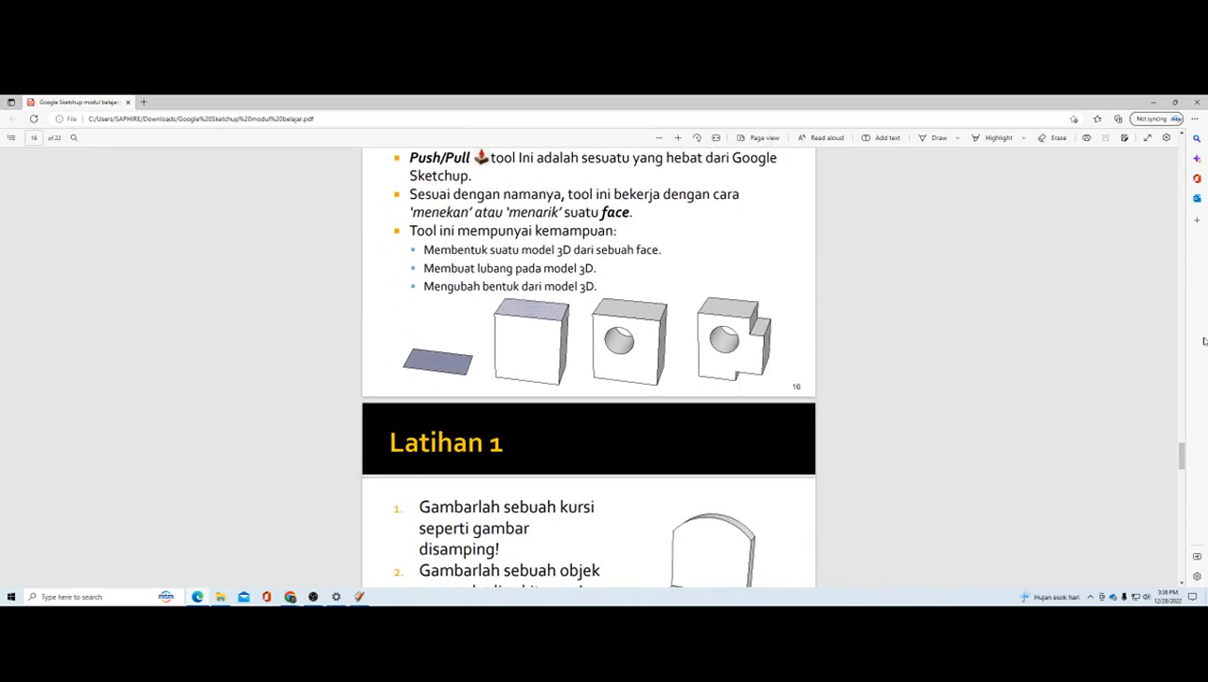
scroll(1180, 448, up, 2)
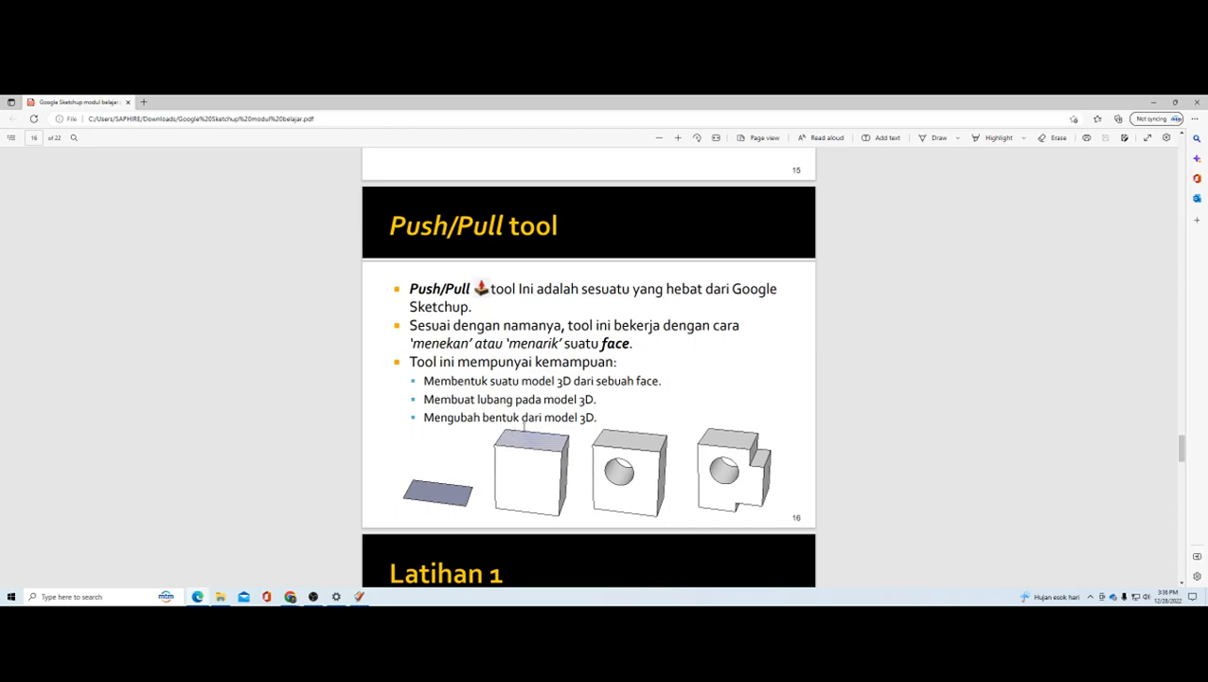
Step: Switch back to SketchUp and extrude the rectangular face with the arc bulge upward about 0.96 m using Push/Pull
key(alt+Tab)
scroll(593, 379, down, 1)
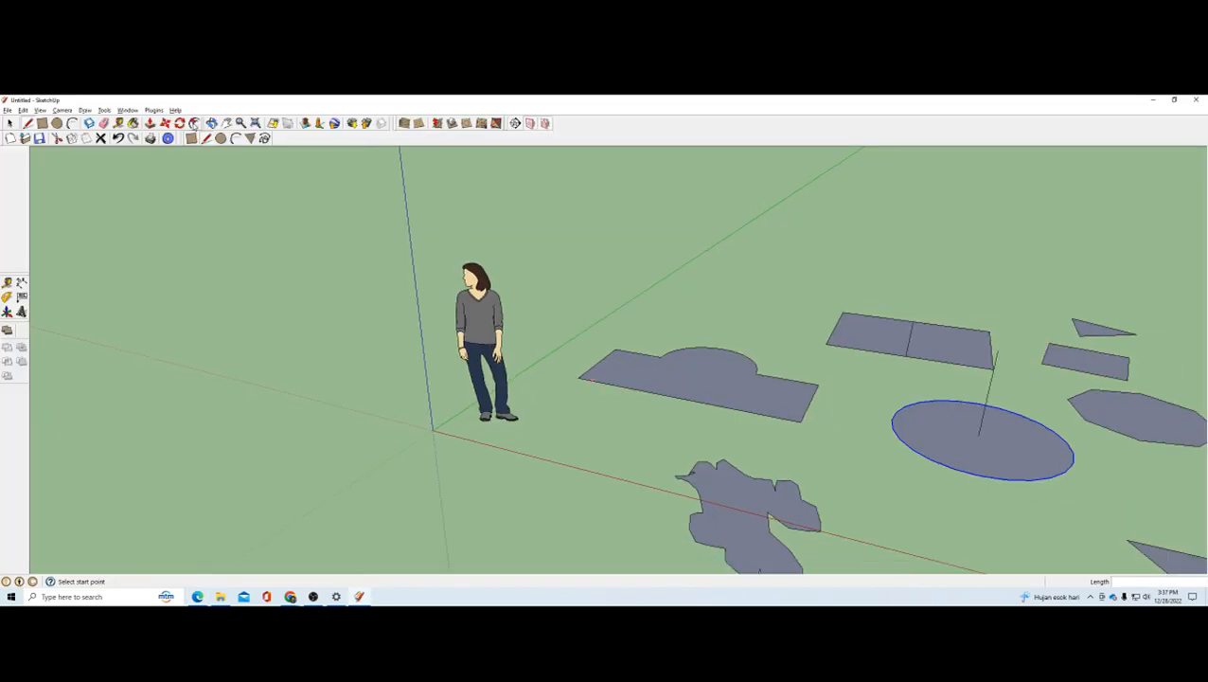
click(151, 124)
scroll(785, 363, down, 2)
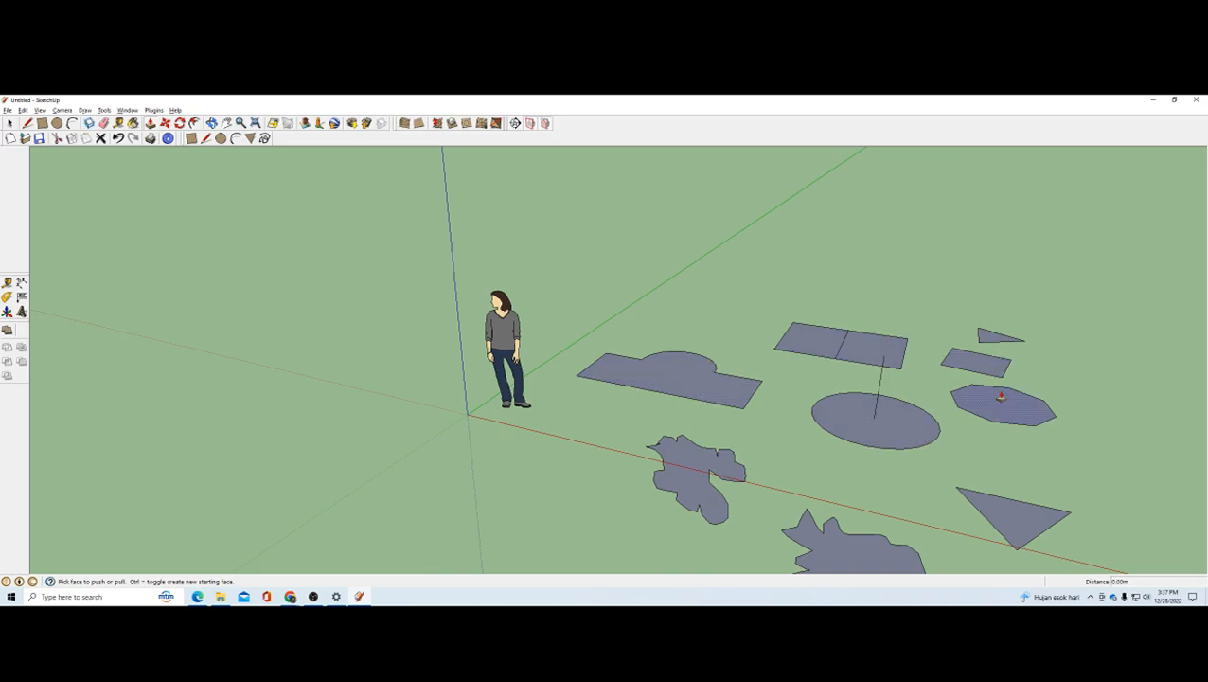
scroll(743, 437, up, 3)
click(700, 367)
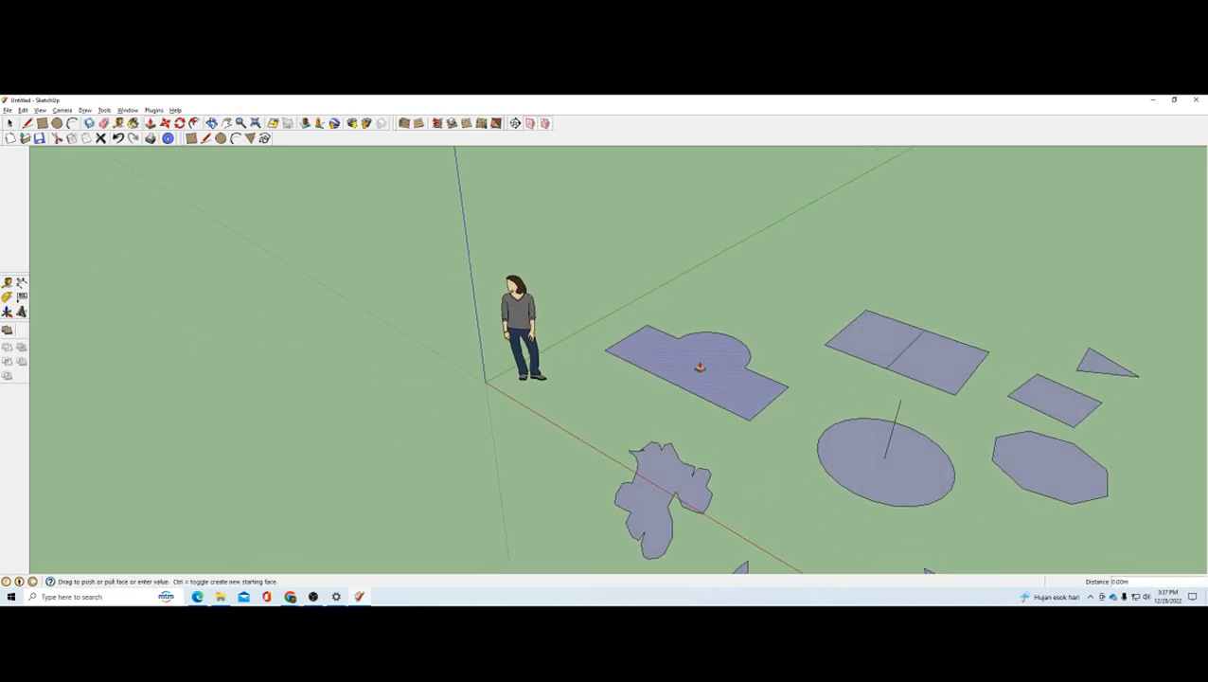
middle_drag(800, 347, 327, 400)
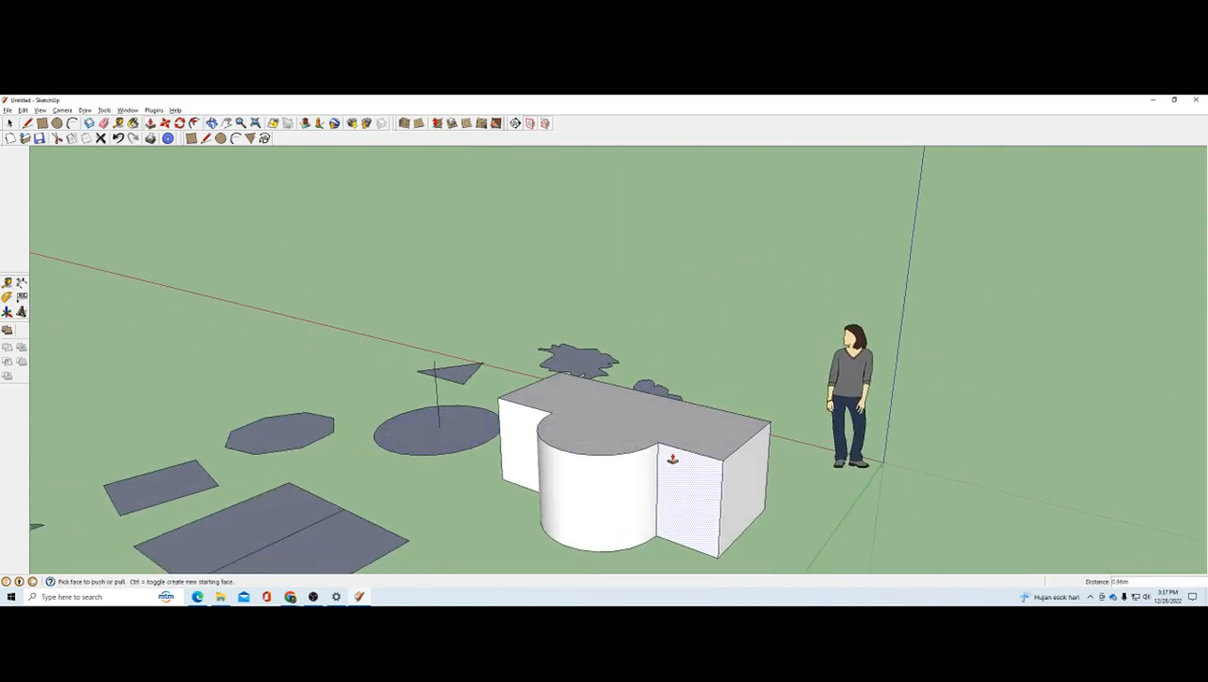
middle_drag(671, 459, 1142, 433)
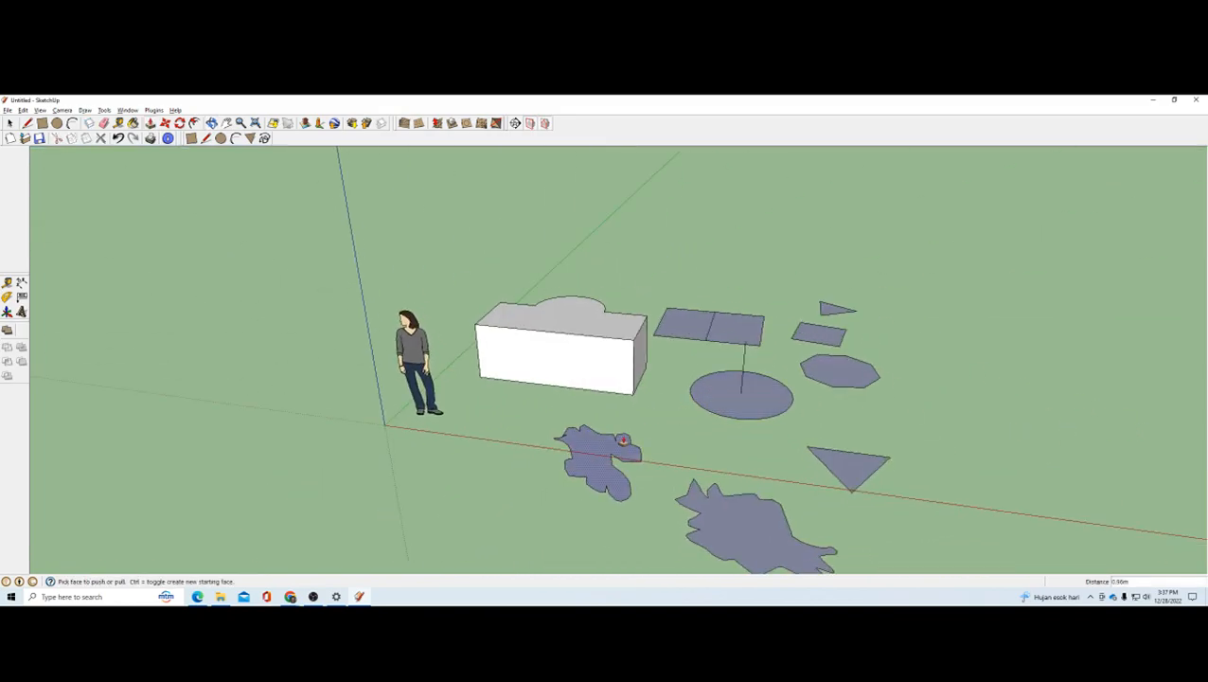
Step: Push/Pull the two irregular freehand faces near the red axis upward into solids
click(620, 441)
click(590, 407)
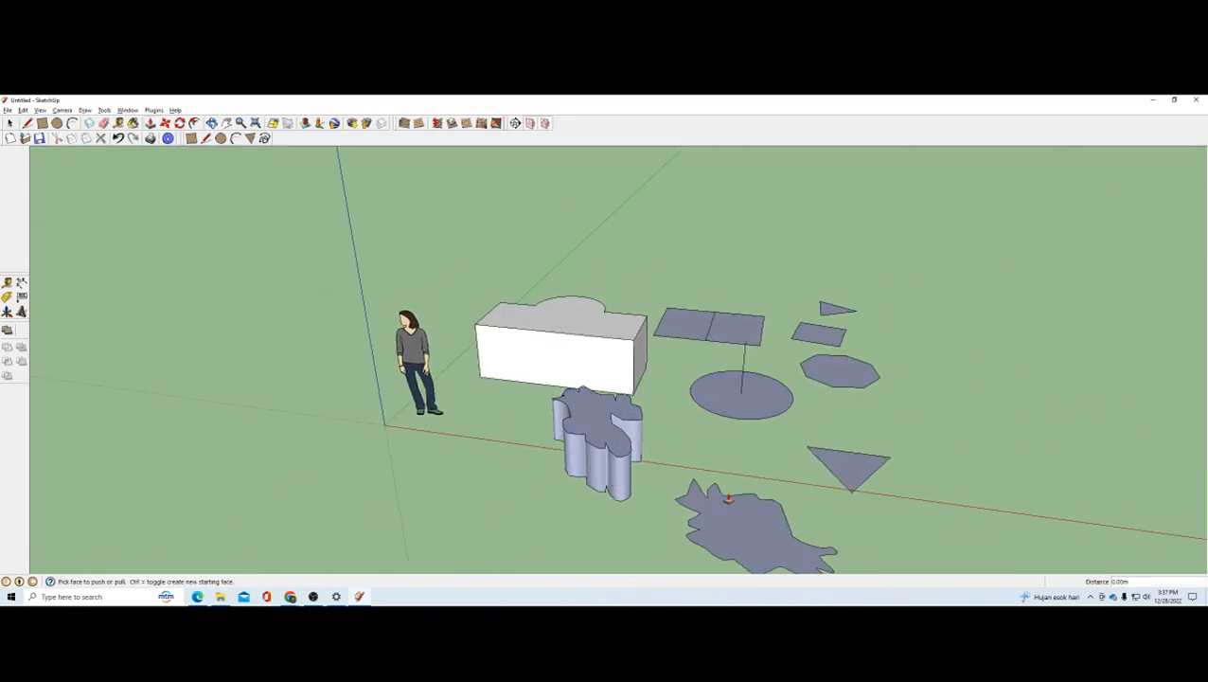
click(728, 499)
click(728, 475)
Step: Pull the large triangle on the red axis and the octagon upward into solids, the octagon about 0.5 m high
click(843, 464)
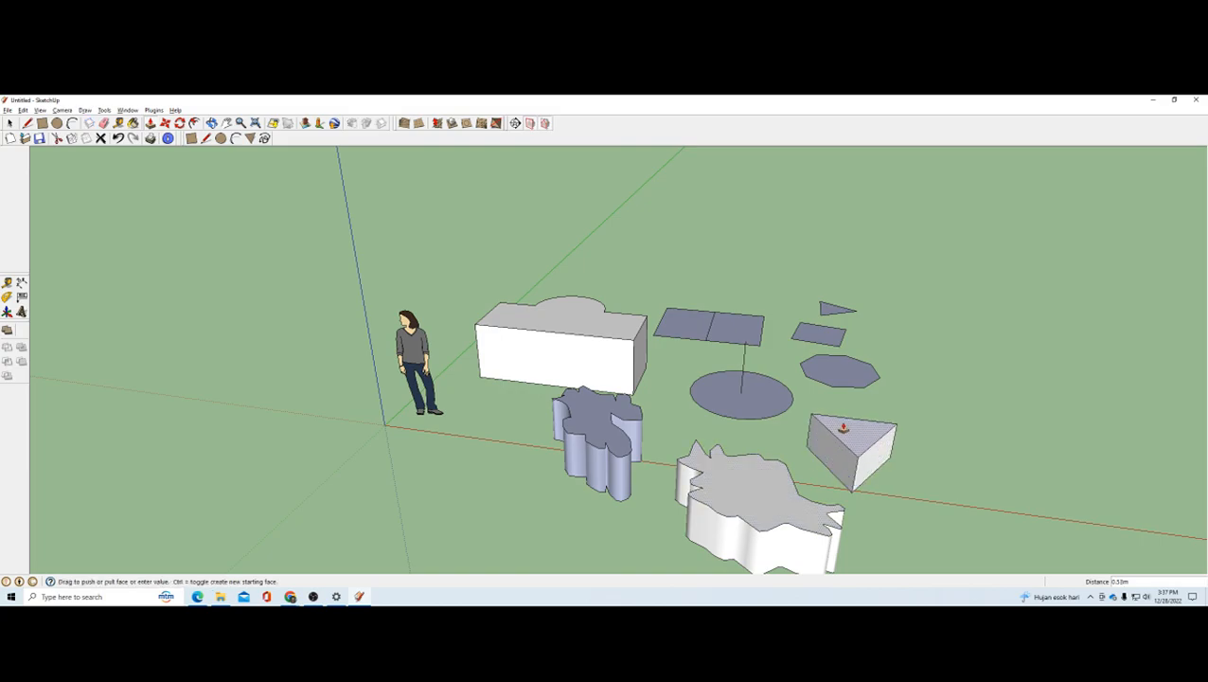
click(844, 422)
click(843, 368)
click(844, 341)
Step: Pull the four-sided polygon and the small triangle beyond the octagon upward into solids
middle_drag(832, 329, 784, 403)
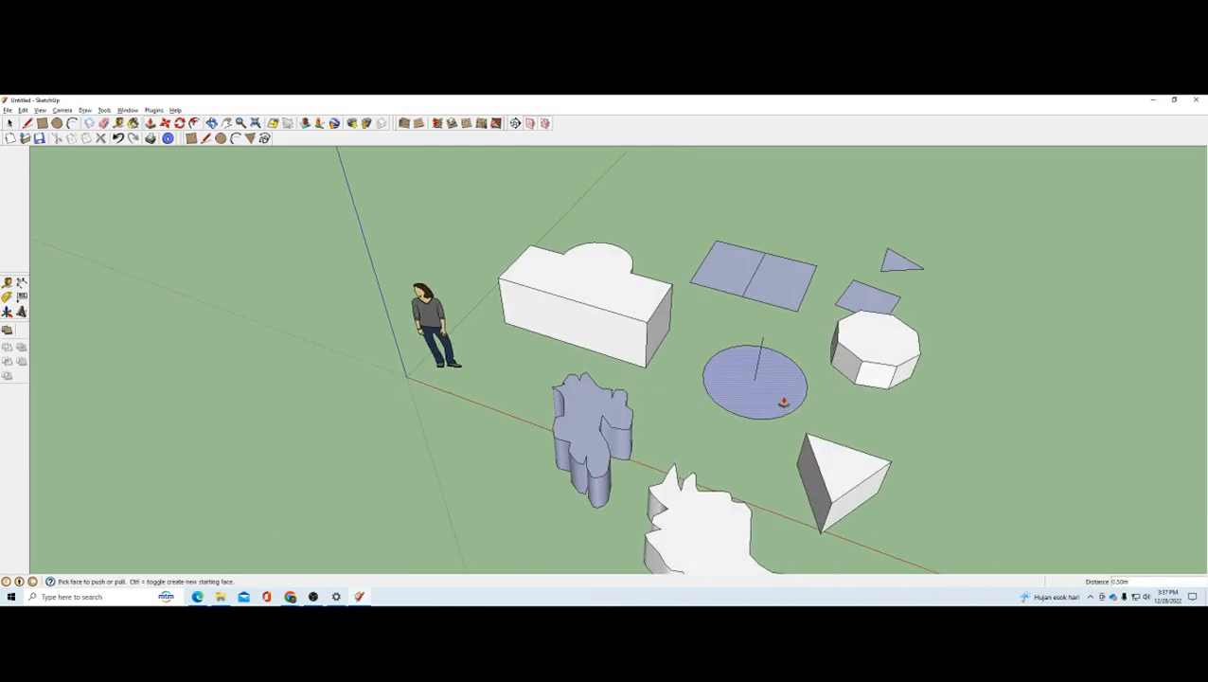
click(866, 298)
click(877, 267)
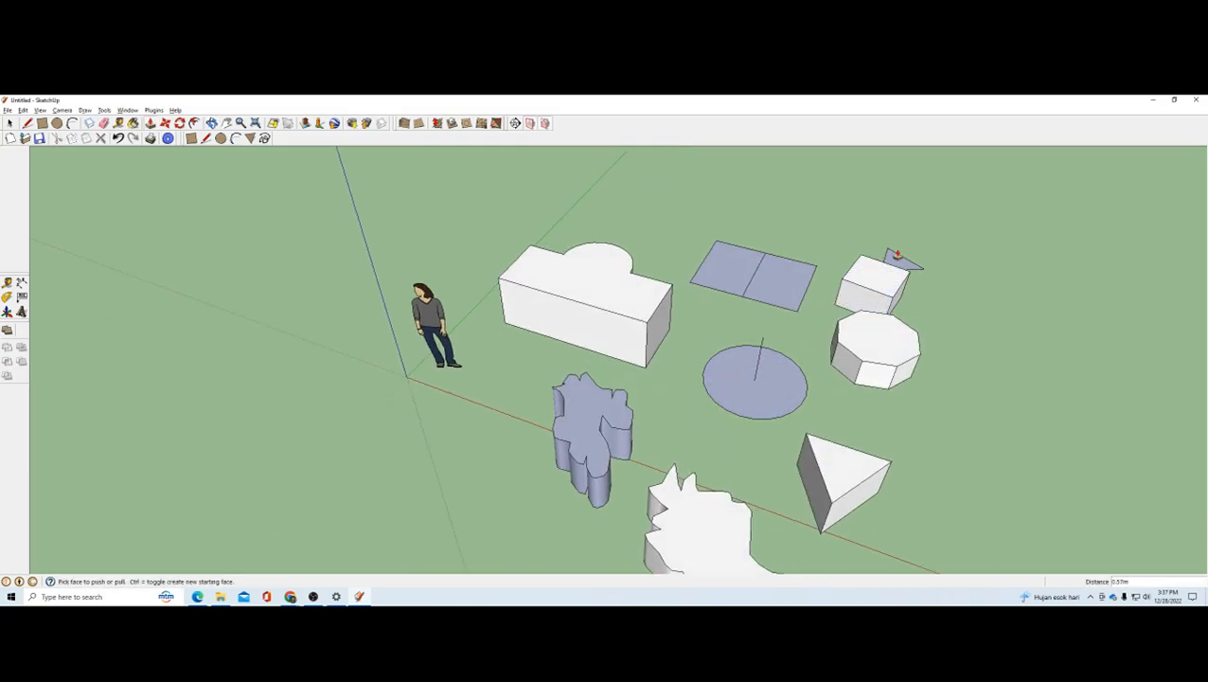
click(897, 254)
click(895, 241)
Step: Extrude one half of the divided rectangle upward and repeat the same Push/Pull distance on its other half and the circle
click(786, 275)
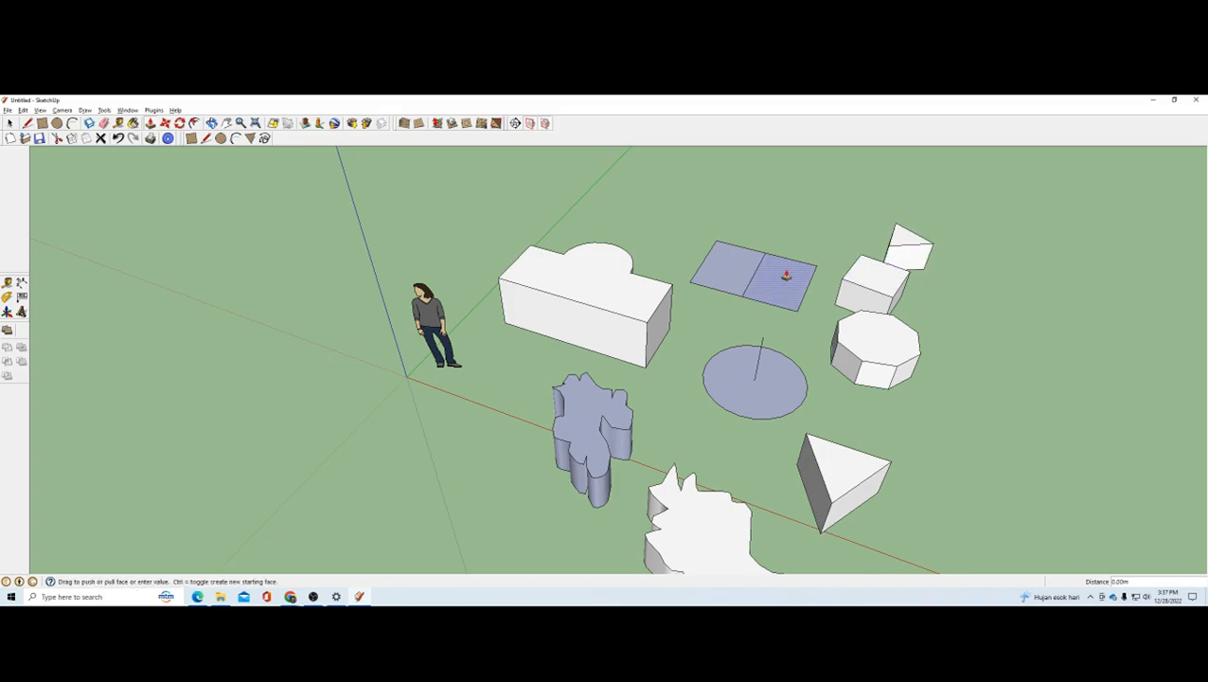
click(786, 274)
double_click(703, 276)
double_click(734, 393)
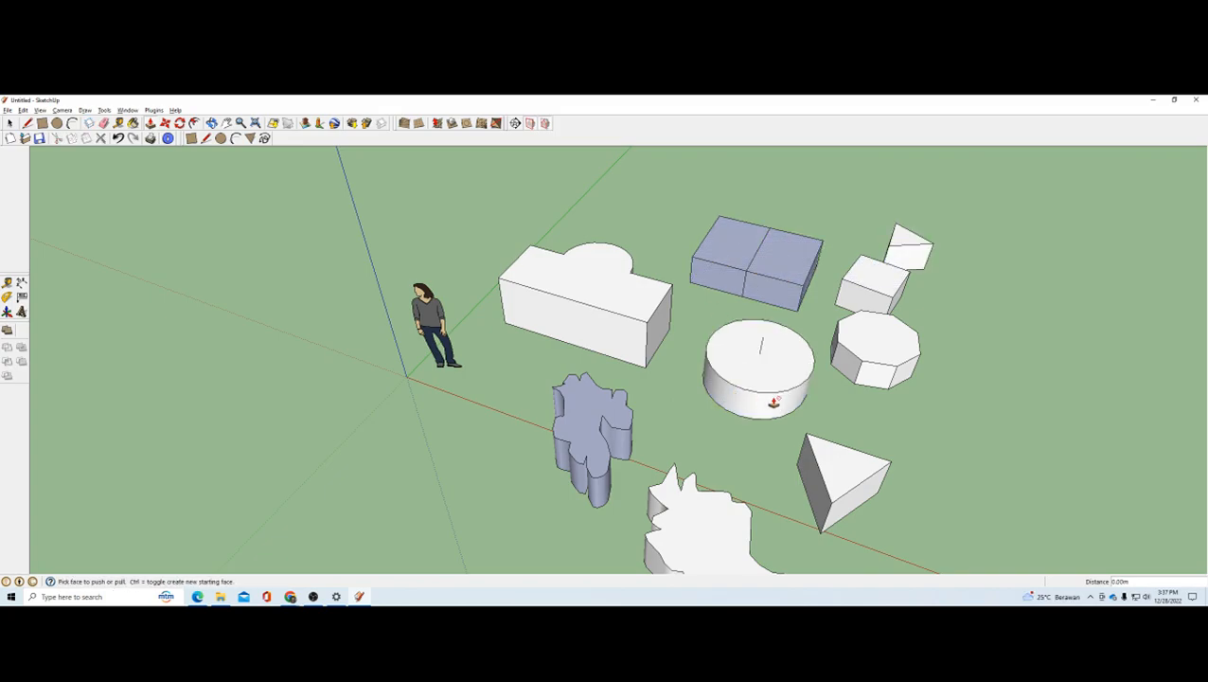
middle_drag(774, 402, 568, 342)
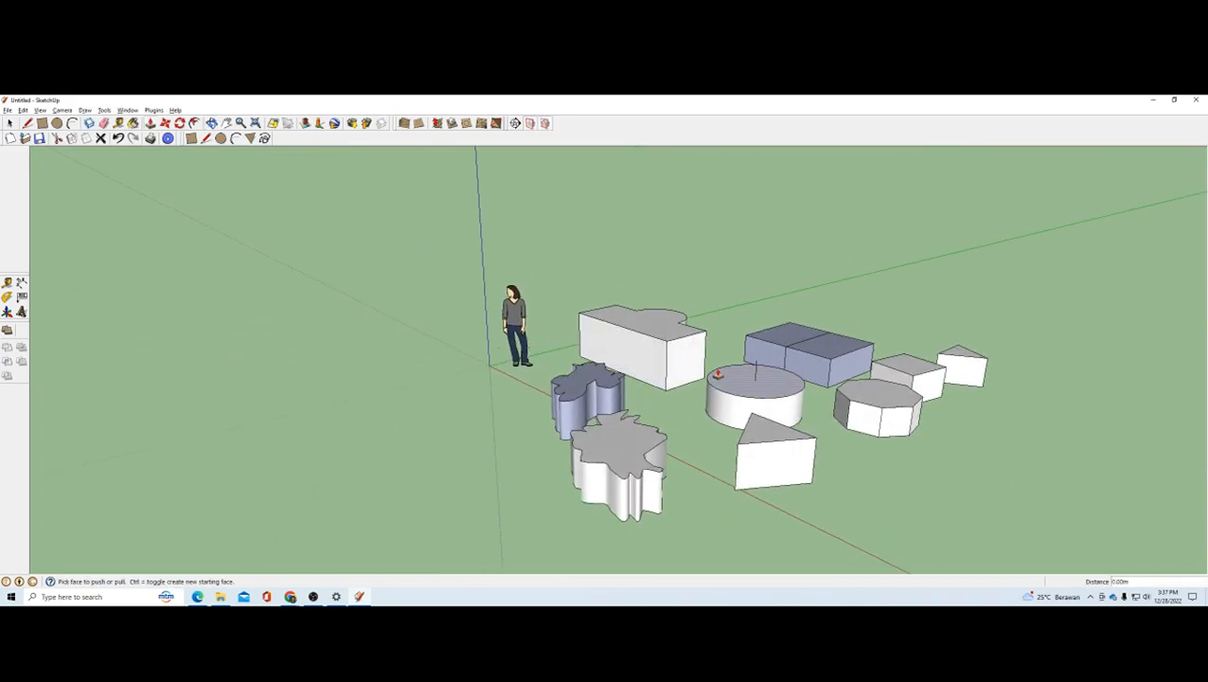
Step: Switch to the learning module PDF to check the Push/Pull tool page, and return to the SketchUp model
scroll(718, 375, up, 3)
scroll(524, 331, down, 3)
scroll(644, 396, up, 1)
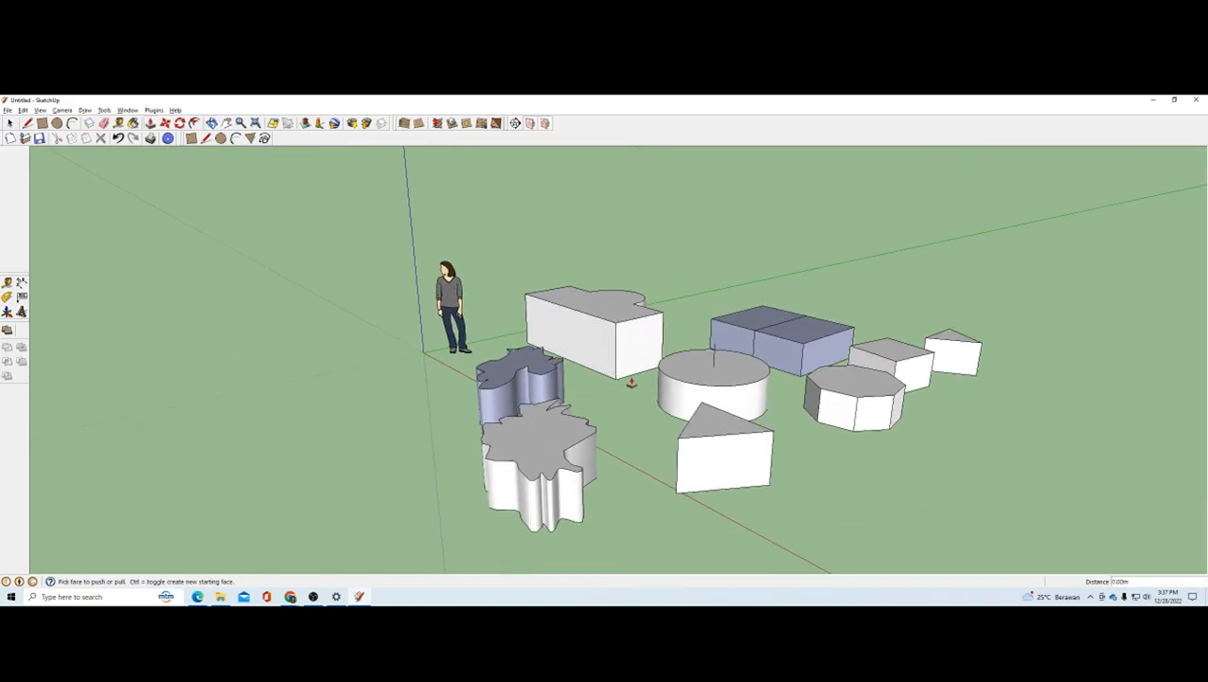
key(alt+Tab)
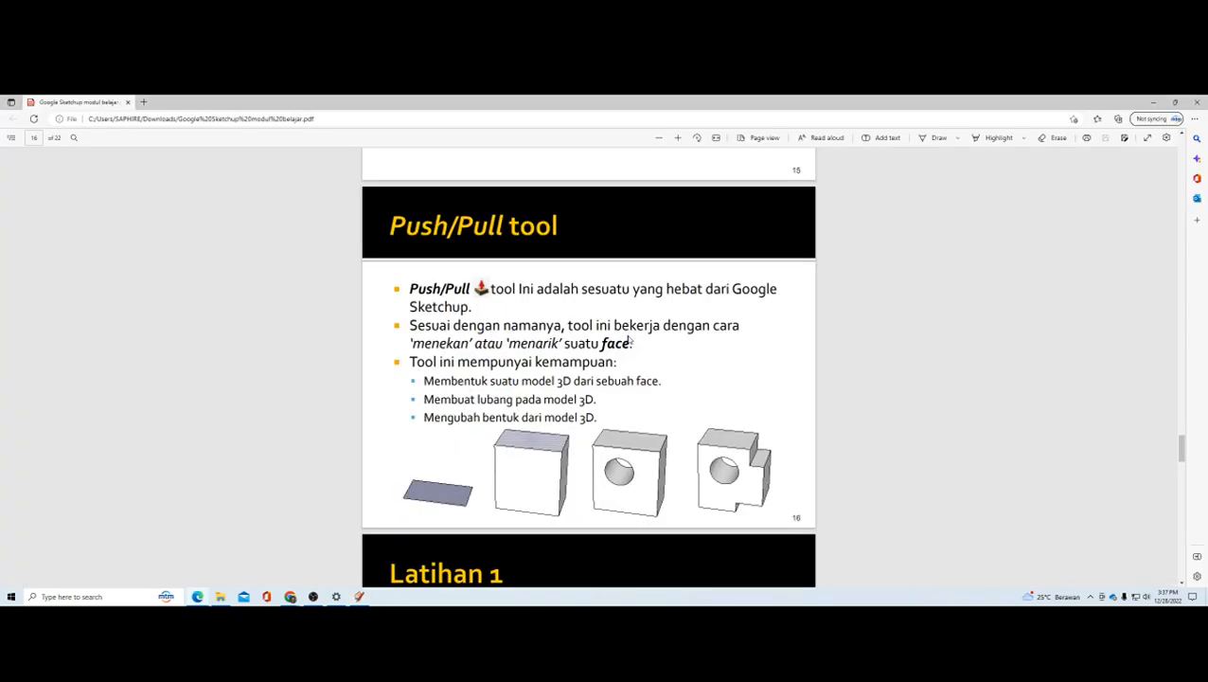
key(alt+Tab)
scroll(630, 341, up, 3)
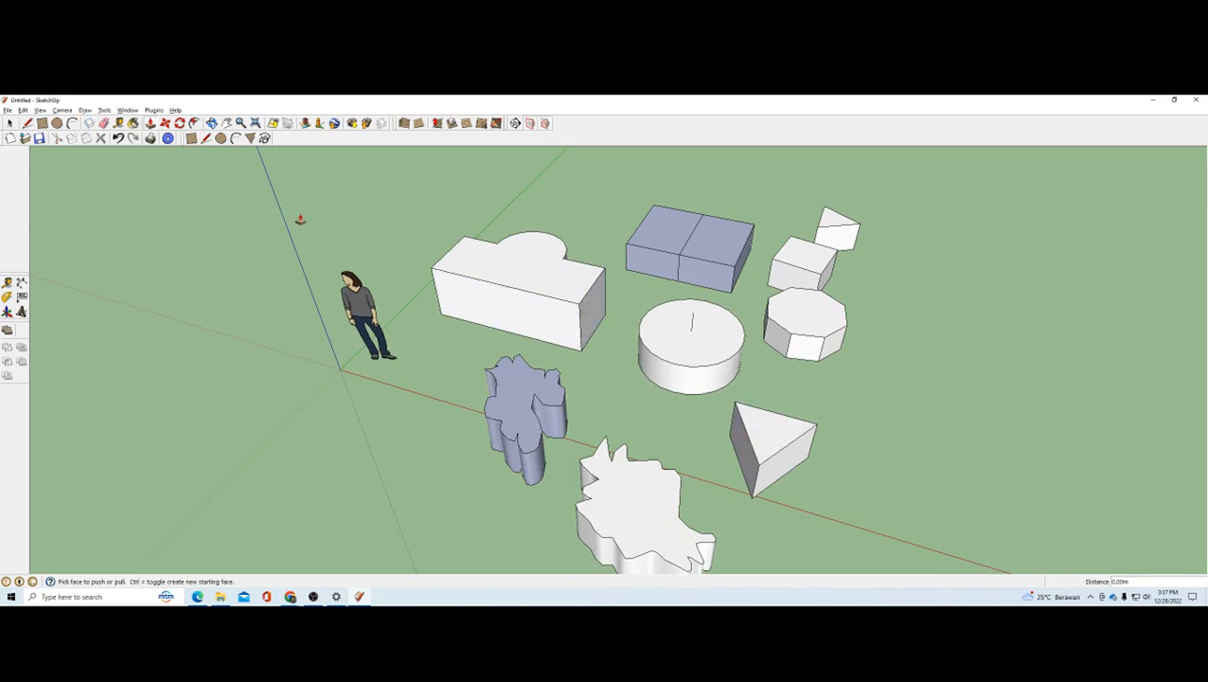
Step: Try pushing the top of the rectangle-and-arc block down to ground level, and undo it
click(471, 261)
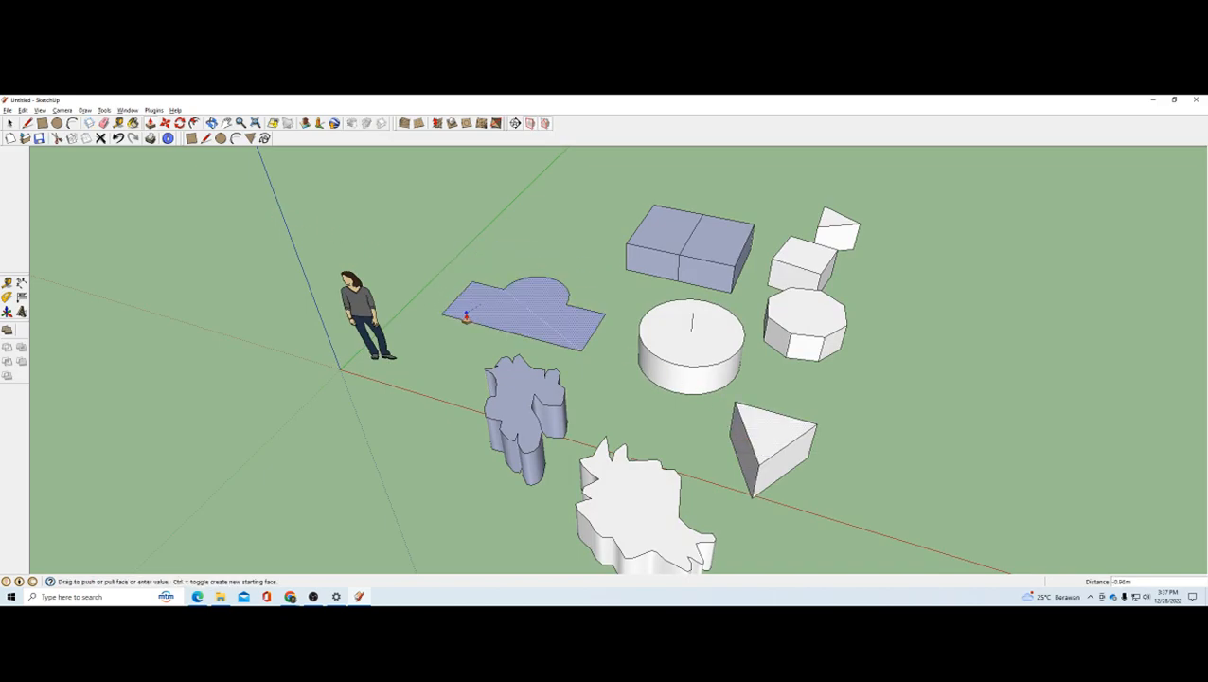
click(466, 317)
key(ctrl+z)
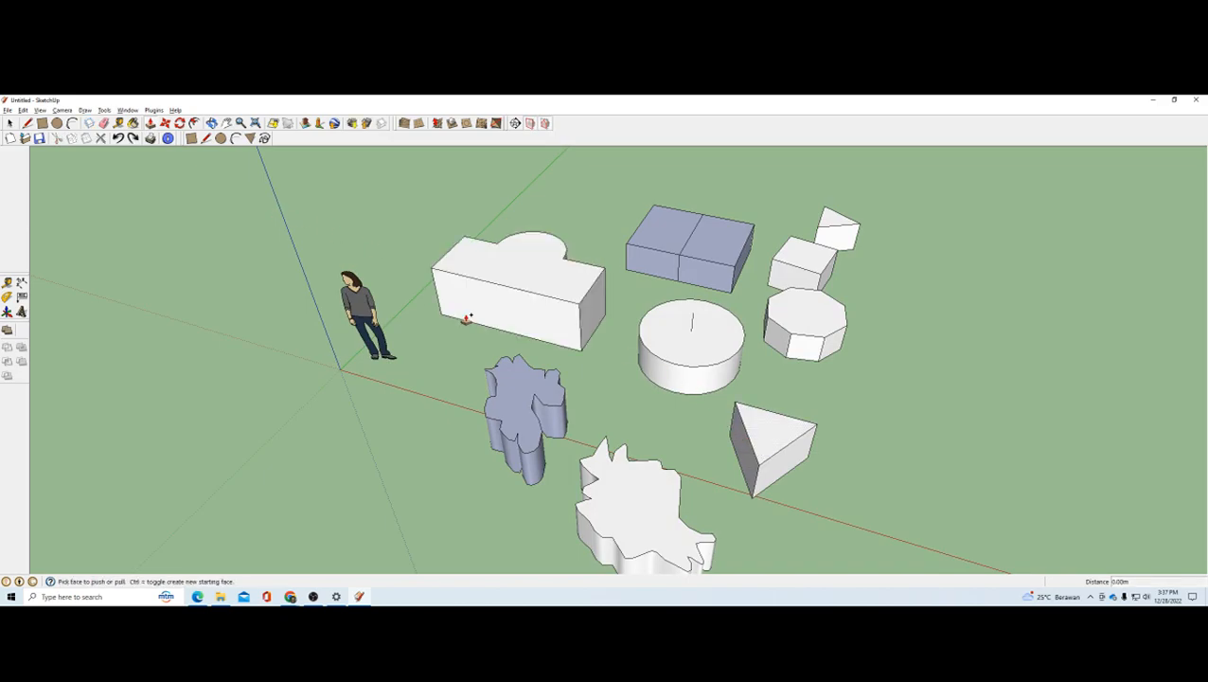
Step: Draw a circle of about 0.21 m radius on the top face of the rectangle-and-arc block, near the end facing the cylinder
click(221, 138)
scroll(548, 267, up, 3)
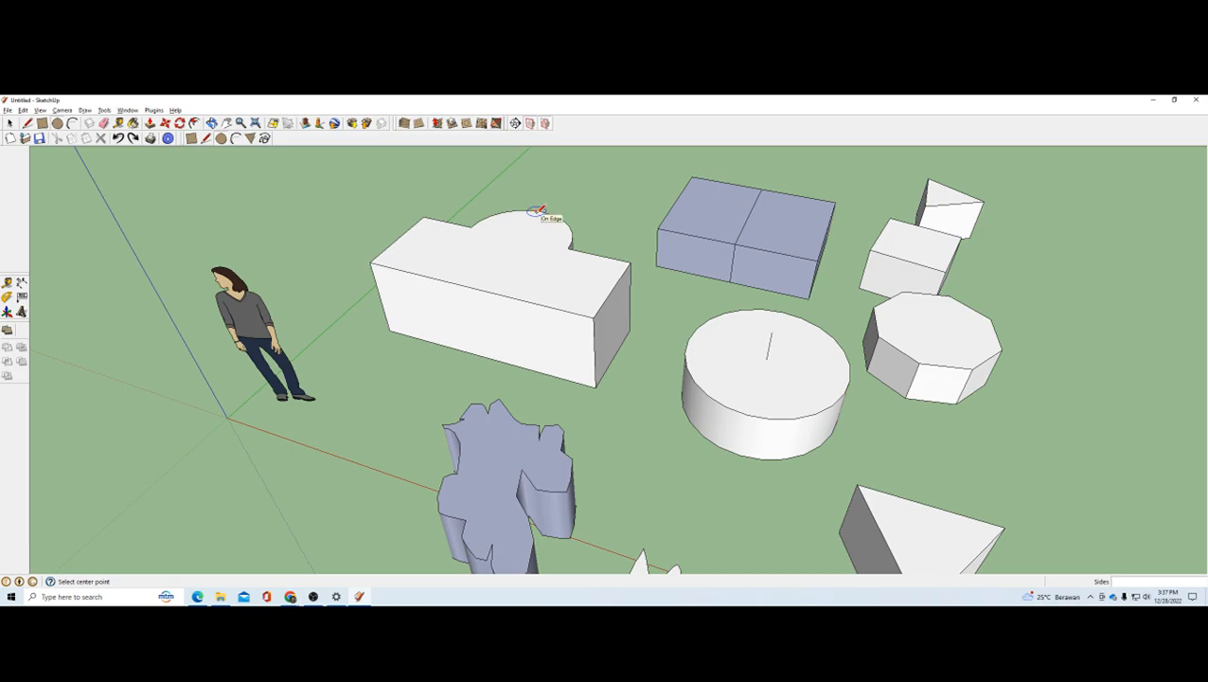
mouse_move(504, 251)
middle_down()
mouse_move(527, 289)
mouse_move(486, 262)
middle_up()
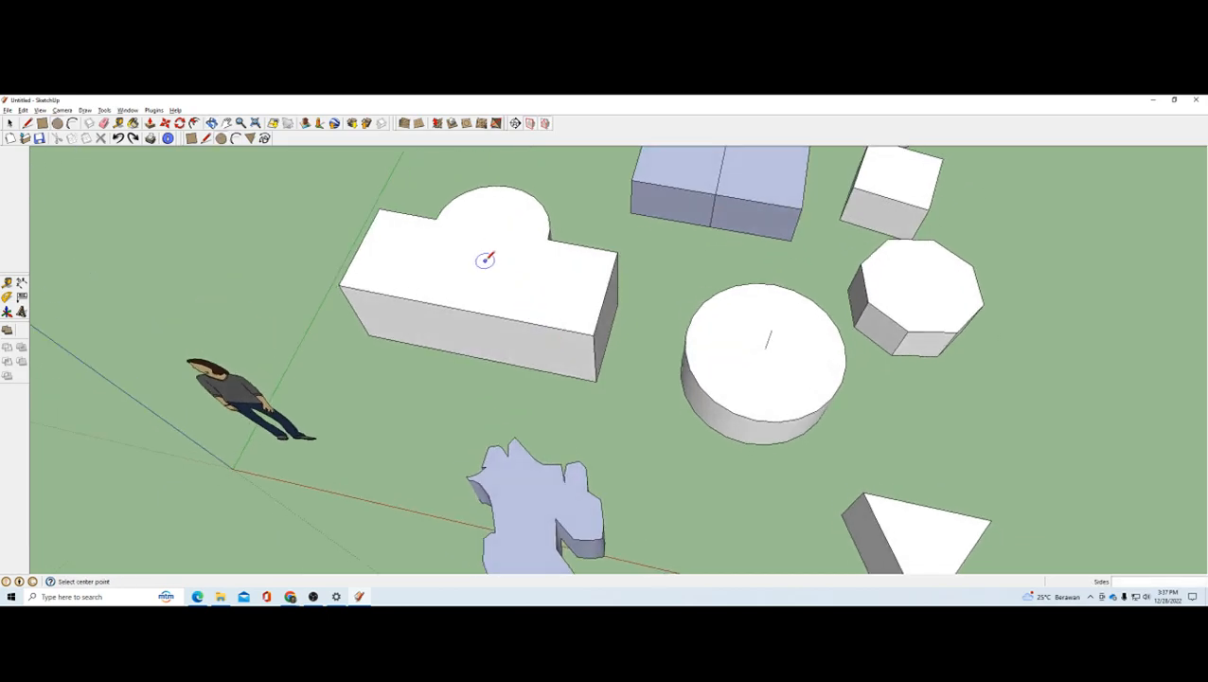
click(555, 284)
click(575, 281)
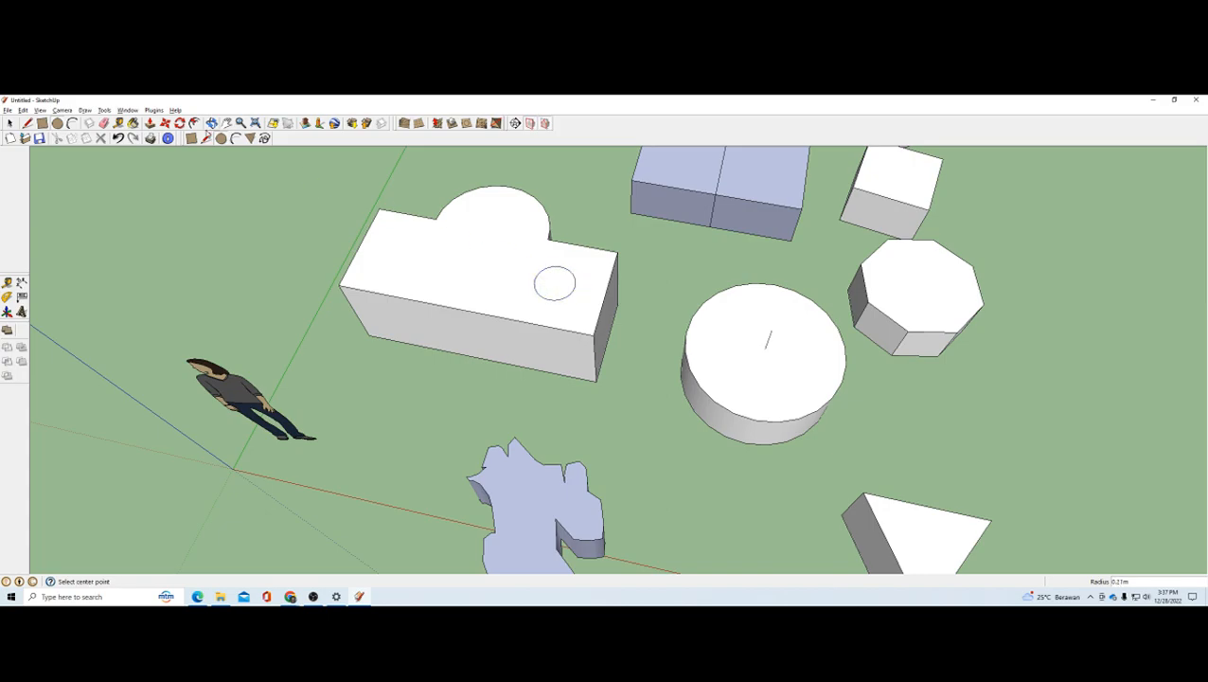
Step: Push the small circle down about 0.96 m to the block's bottom corner to cut a hole through it
click(150, 124)
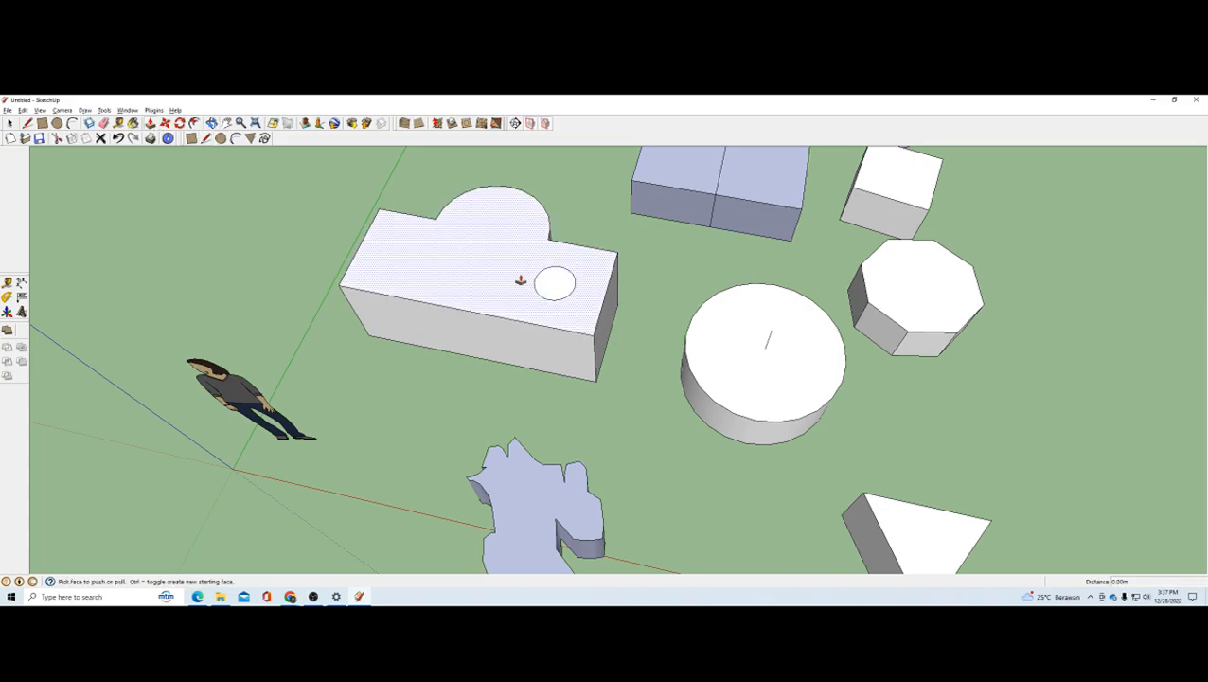
click(556, 283)
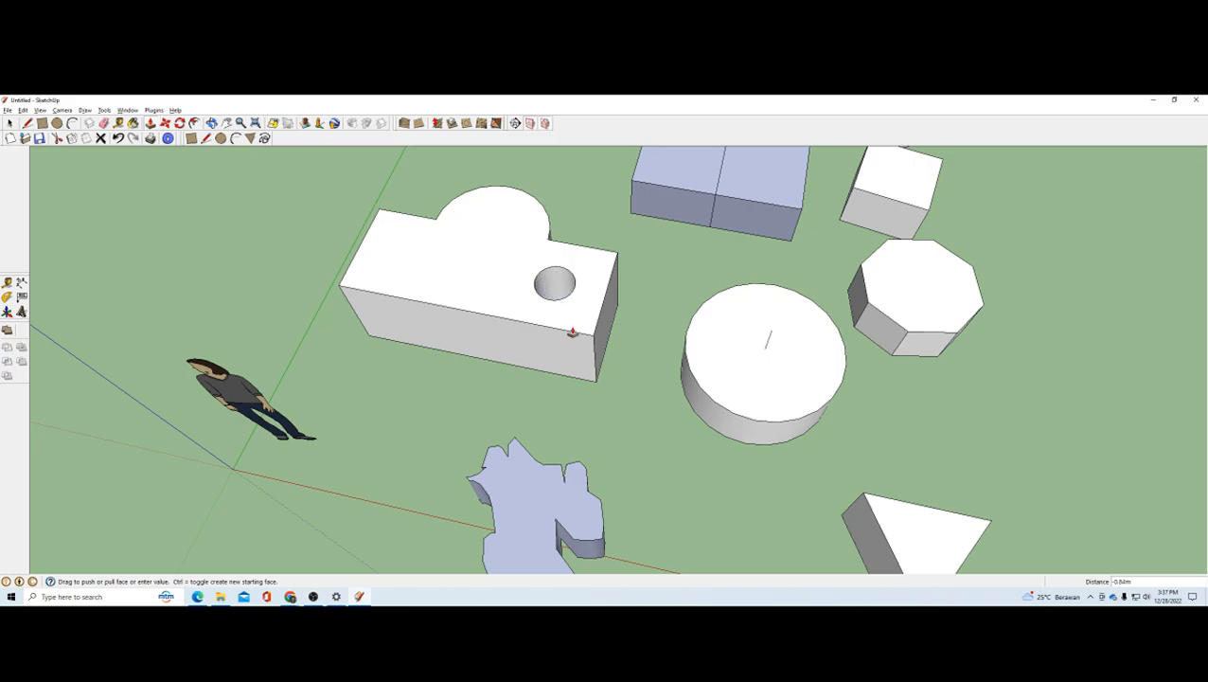
middle_drag(570, 239, 570, 302)
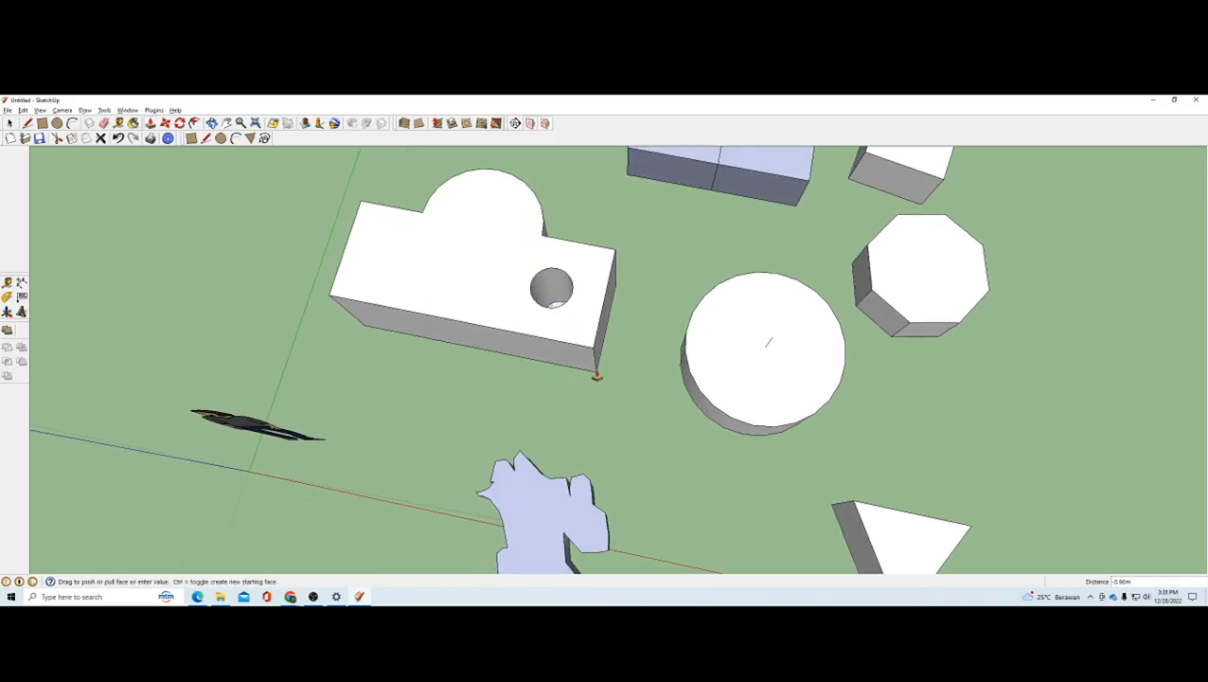
scroll(561, 321, up, 3)
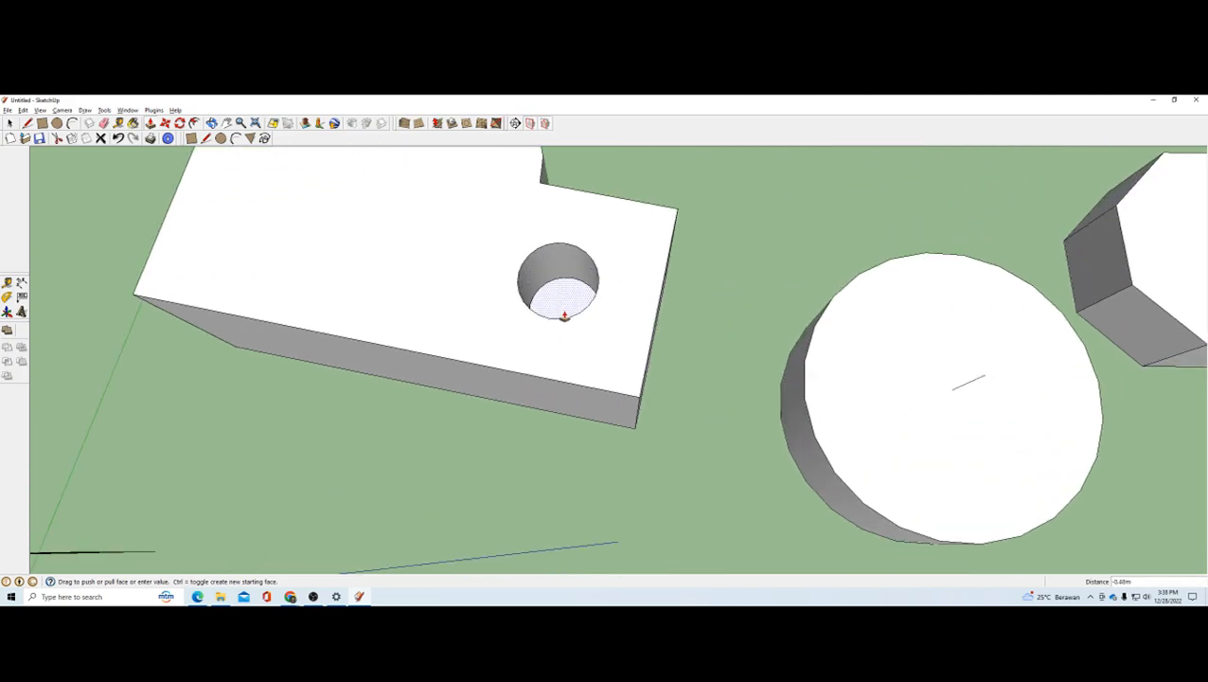
click(637, 431)
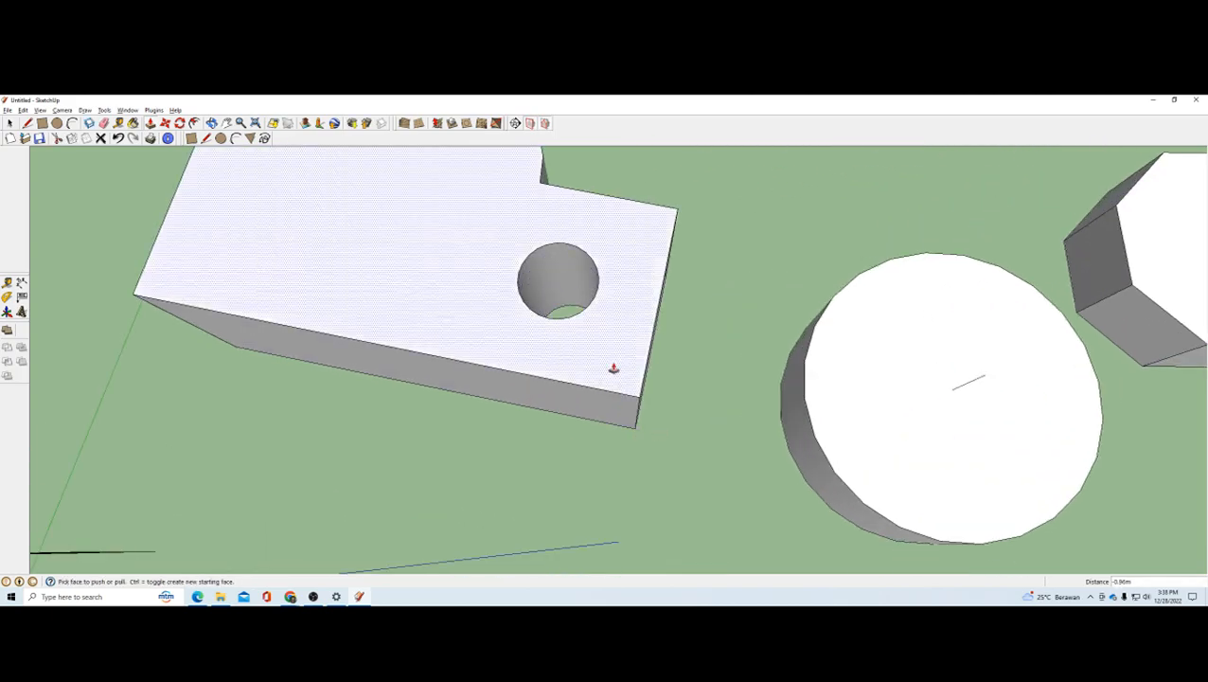
Step: Push the top face of the holed block down in two passes, the last about 0.24 m, leaving a thin slab
scroll(567, 257, up, 4)
middle_drag(588, 310, 629, 375)
scroll(657, 352, down, 3)
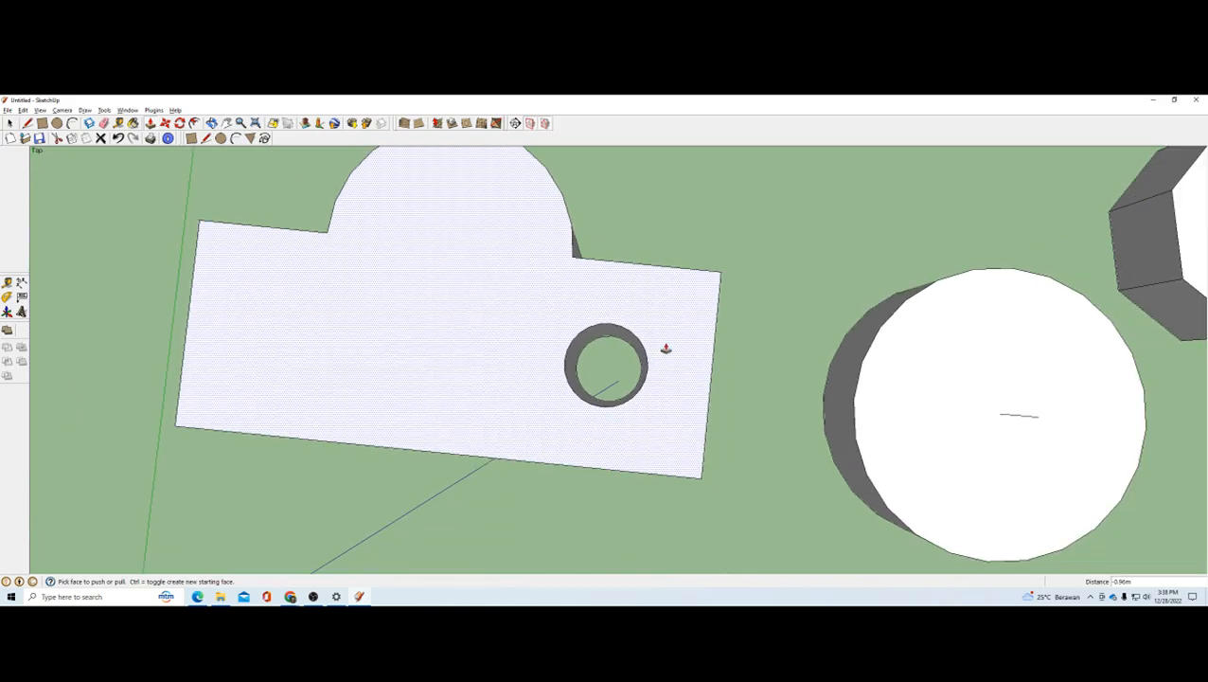
mouse_move(657, 413)
middle_down()
mouse_move(631, 373)
mouse_move(475, 359)
middle_up()
scroll(544, 356, down, 2)
click(544, 356)
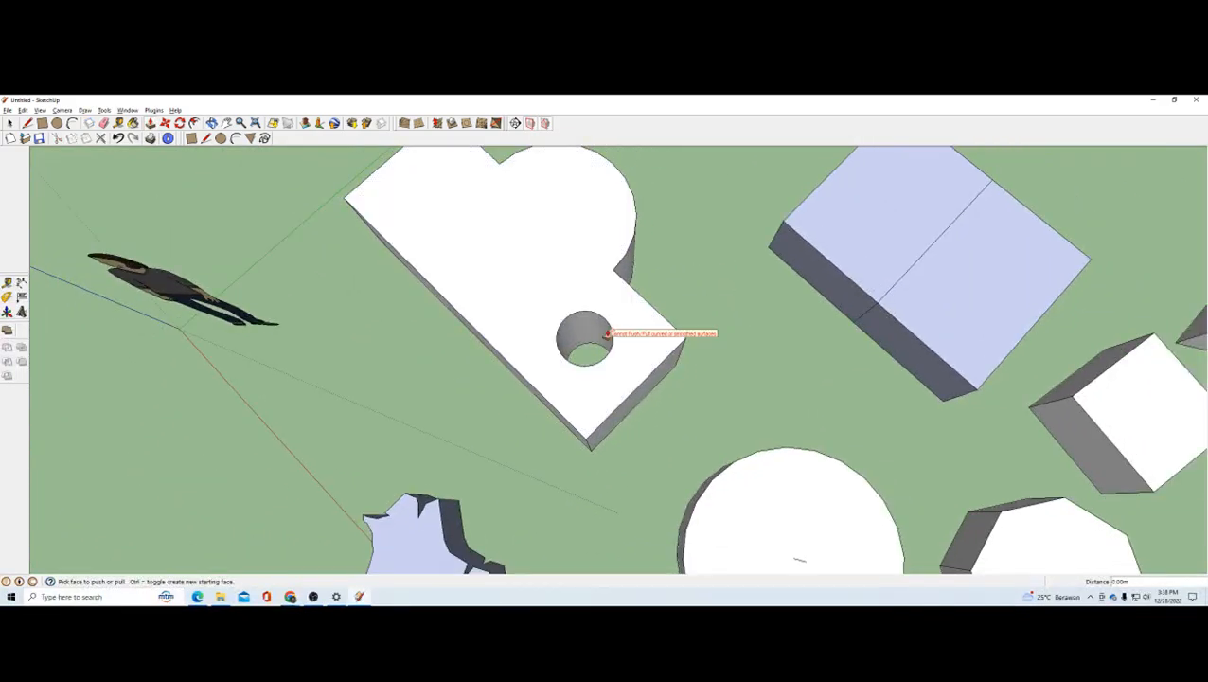
click(622, 378)
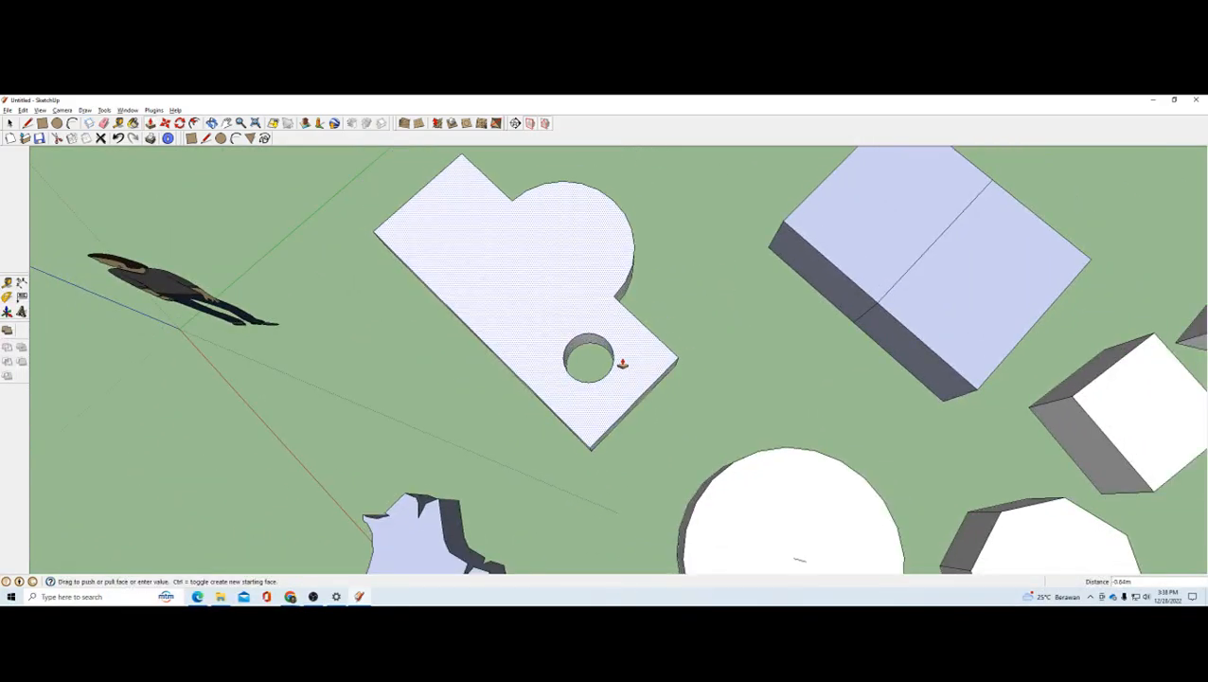
middle_drag(626, 405, 698, 364)
click(555, 379)
click(587, 380)
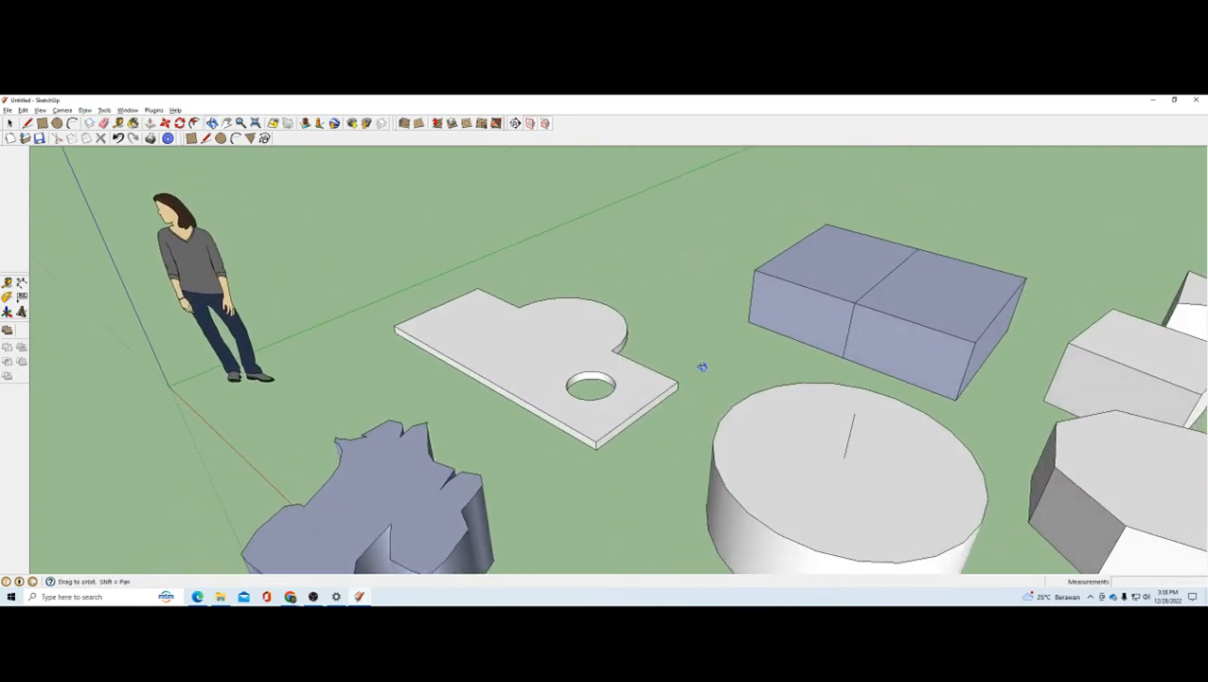
Step: Draw a rectangle of about 0.44 by 0.27 m on the slab's top face, at the end opposite the round hole
click(192, 139)
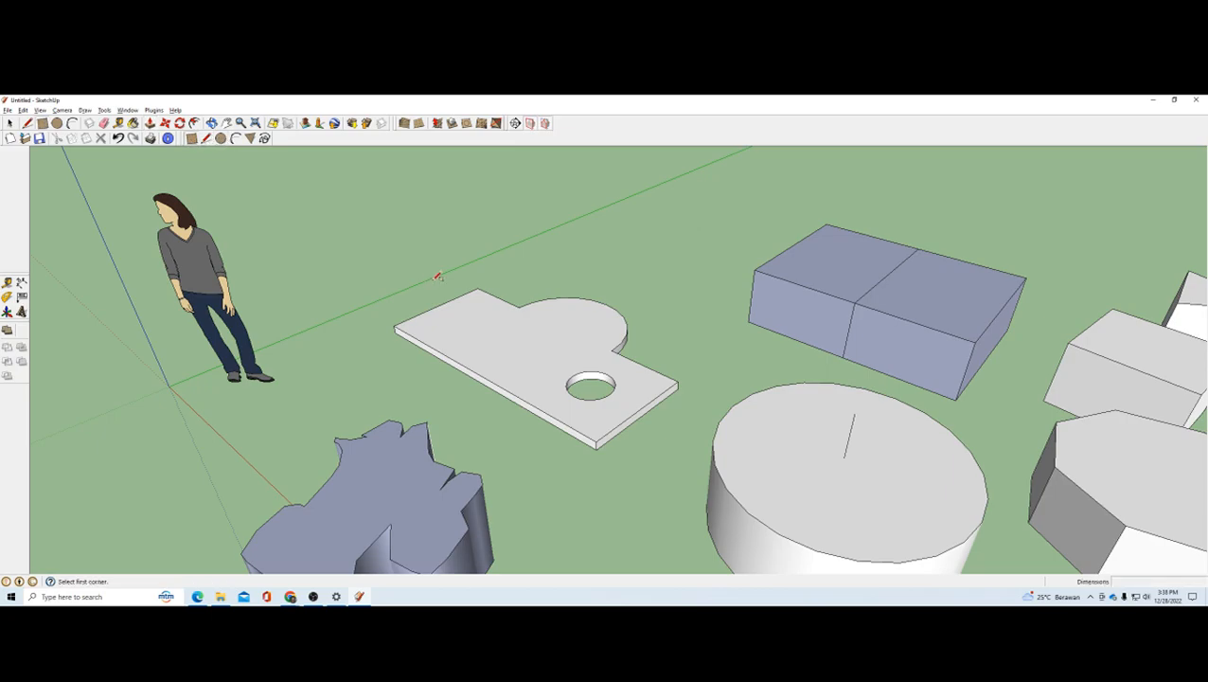
click(461, 322)
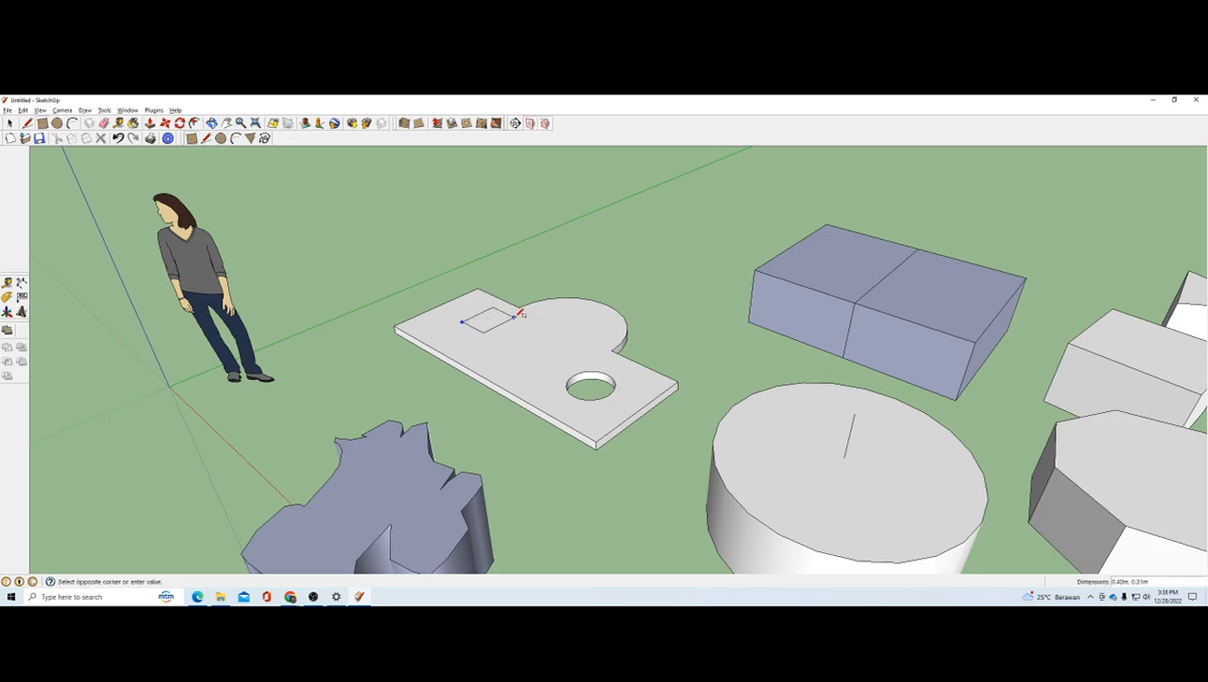
click(514, 323)
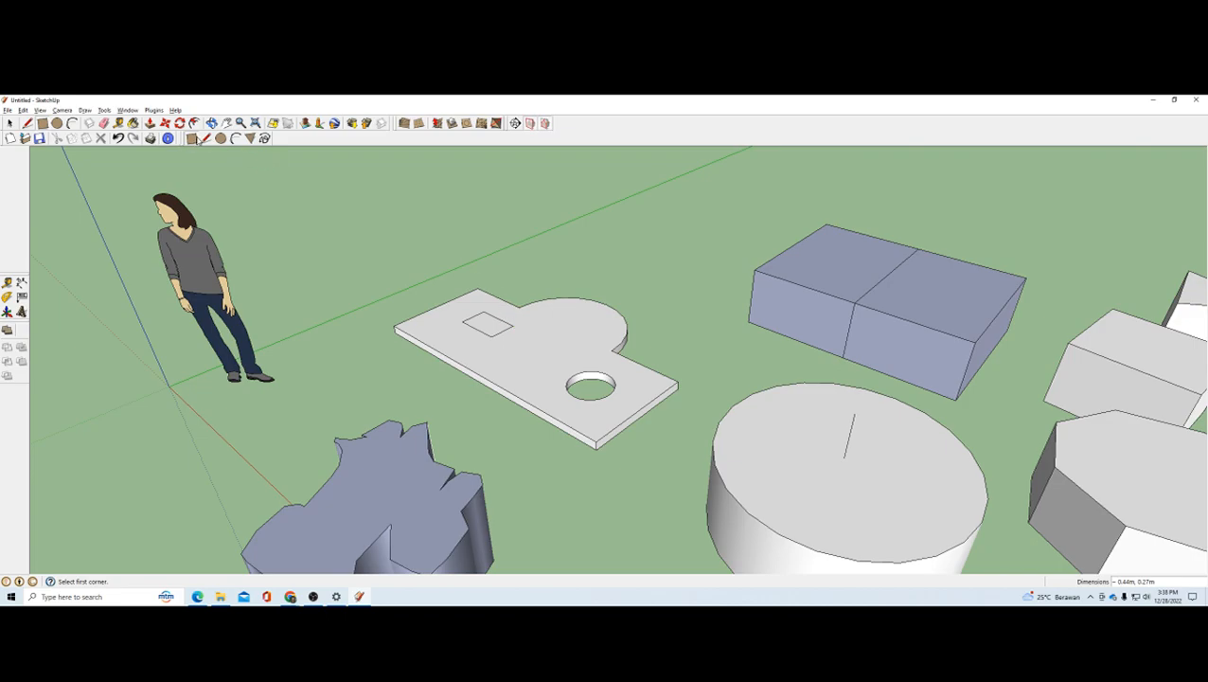
Step: Push the small rectangle down through the slab's thickness to cut a rectangular hole
click(151, 125)
scroll(504, 330, up, 1)
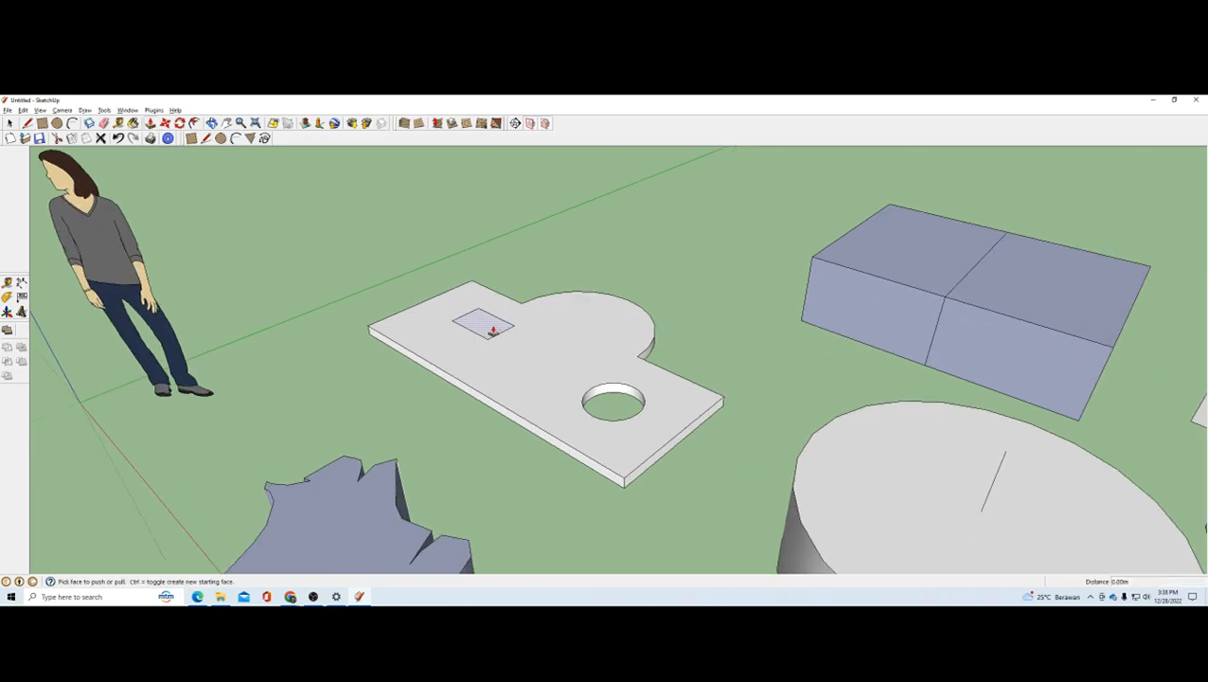
click(493, 328)
click(486, 331)
Step: Draw a circle on the front face of the divided box's half nearest the slab and push it about 1.51 m inward as a hole
middle_drag(486, 331, 632, 263)
scroll(733, 335, down, 3)
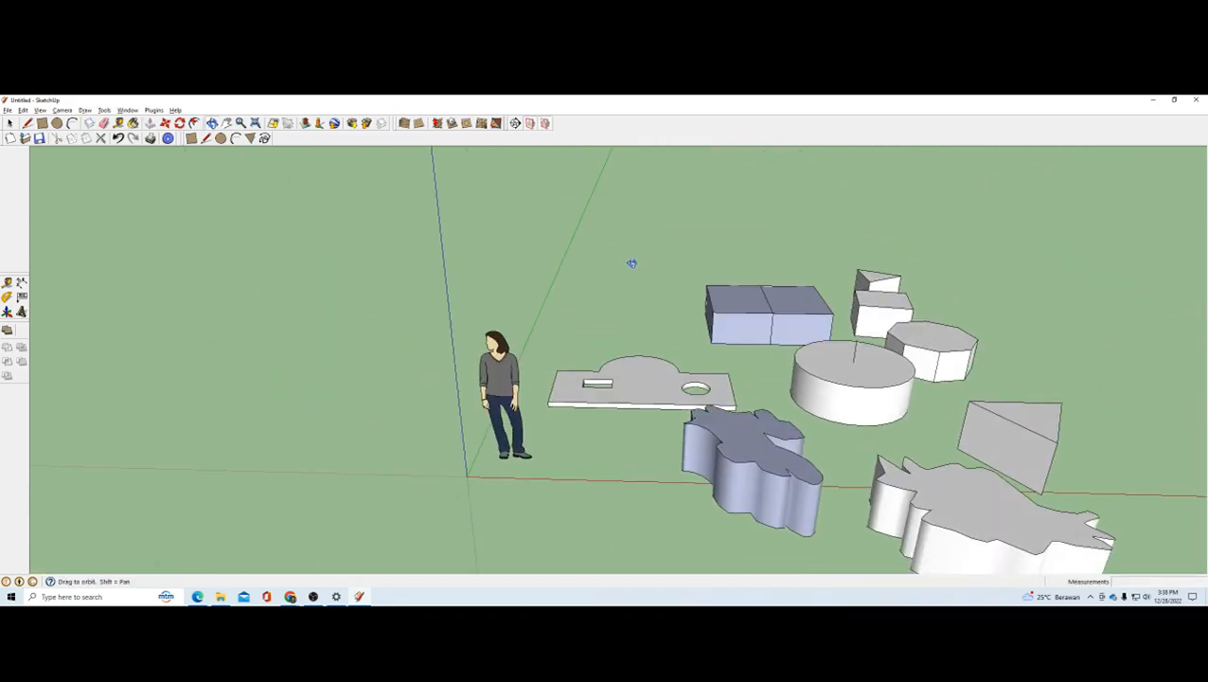
scroll(790, 359, up, 2)
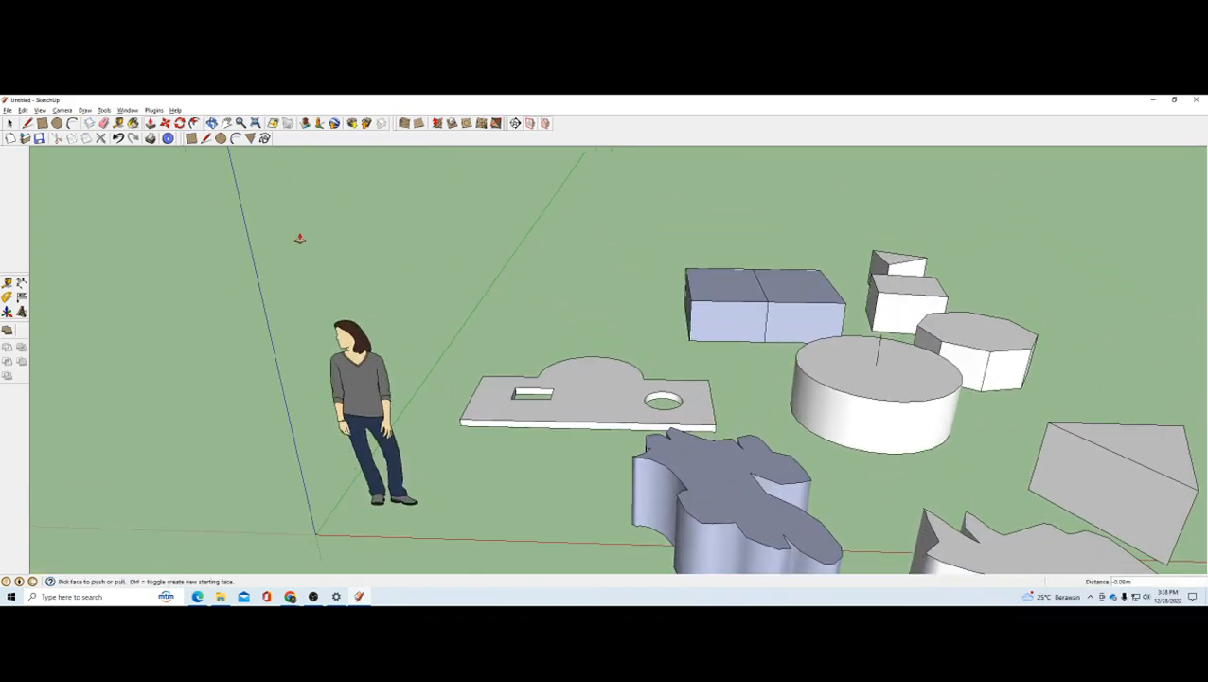
click(221, 139)
scroll(758, 322, up, 2)
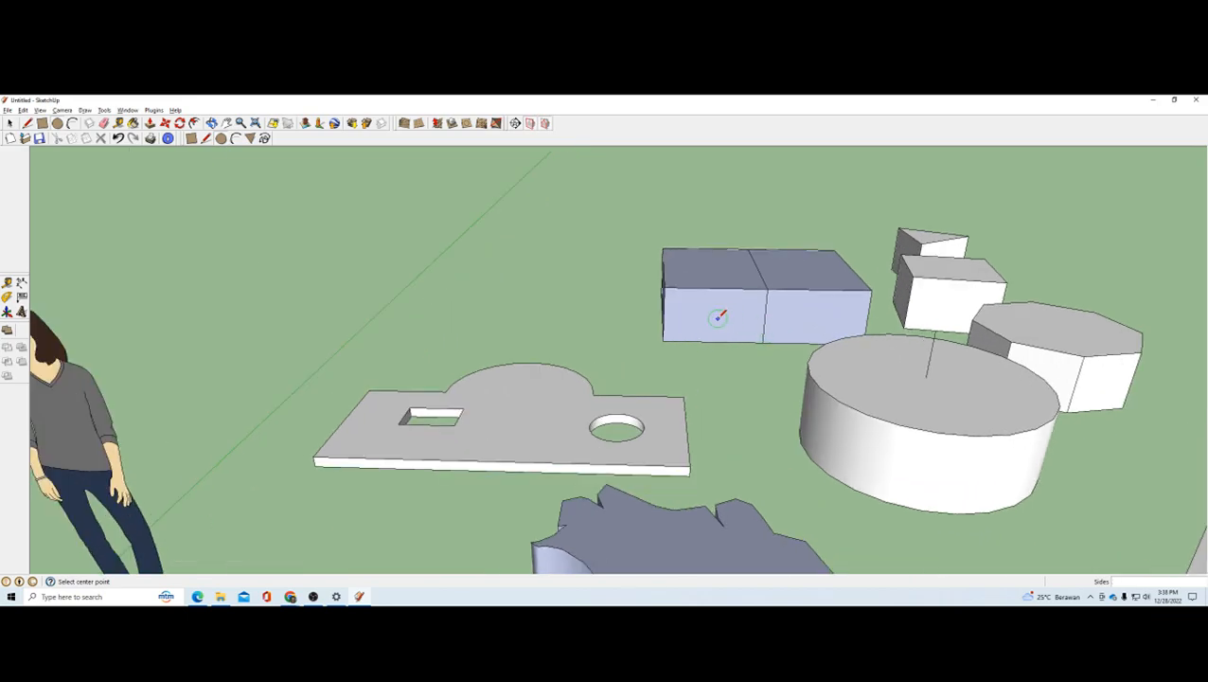
click(719, 317)
click(149, 123)
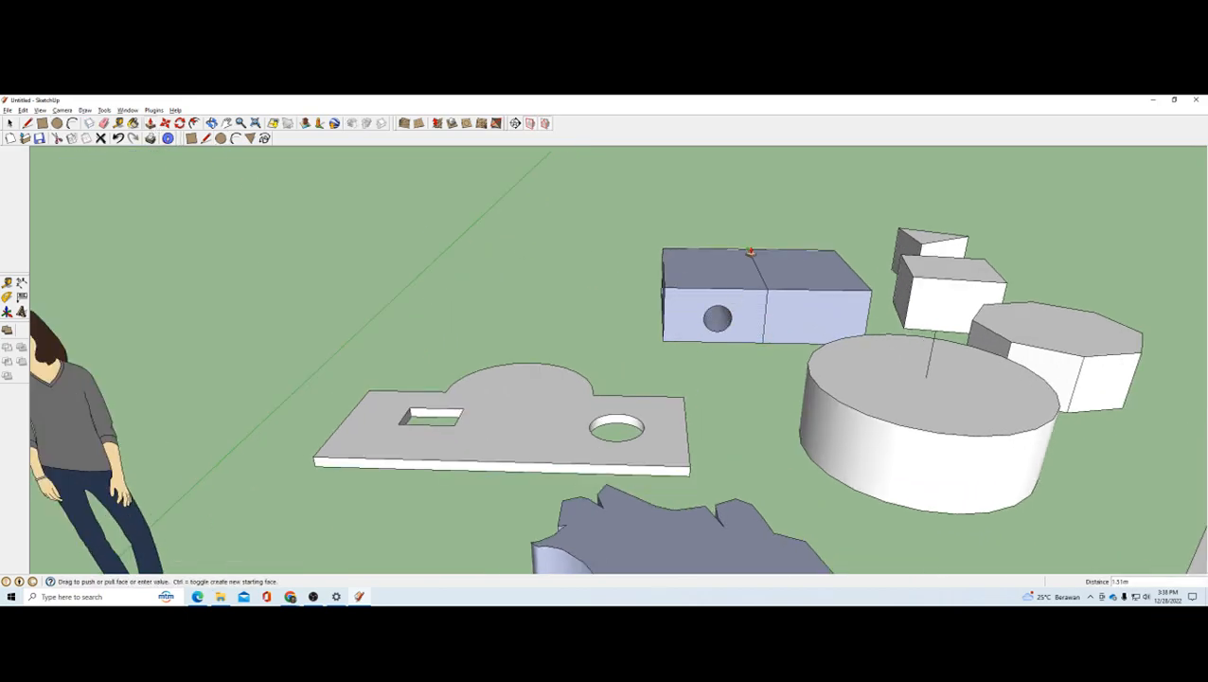
middle_drag(750, 256, 725, 272)
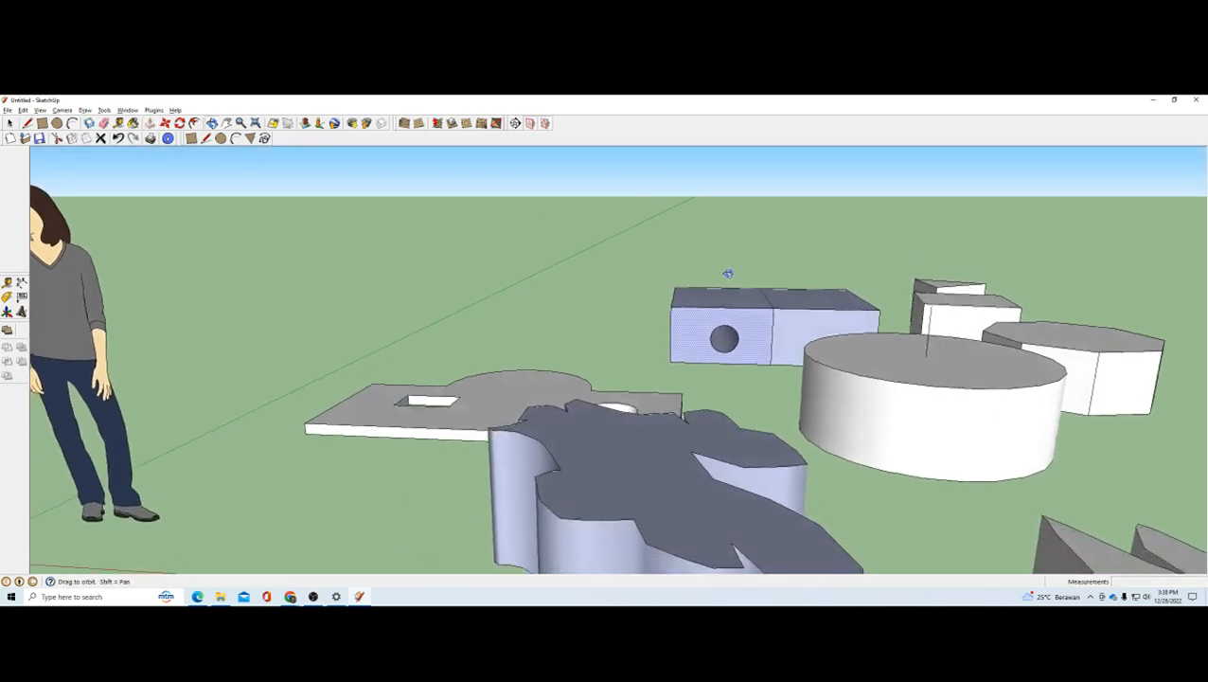
Step: Examine the hole in the divided box and the surrounding solids from several sides
scroll(730, 328, up, 4)
middle_drag(733, 358, 805, 399)
scroll(716, 340, down, 3)
middle_drag(680, 337, 895, 317)
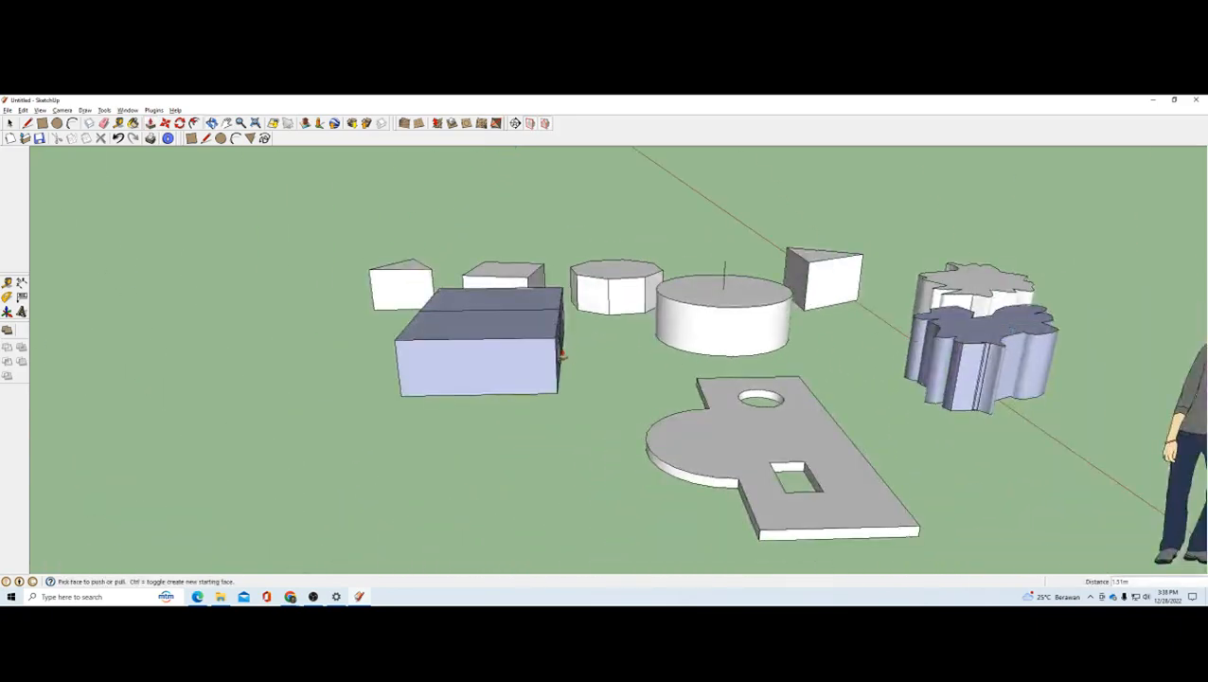
middle_drag(561, 352, 493, 378)
scroll(719, 338, down, 3)
middle_drag(721, 338, 445, 394)
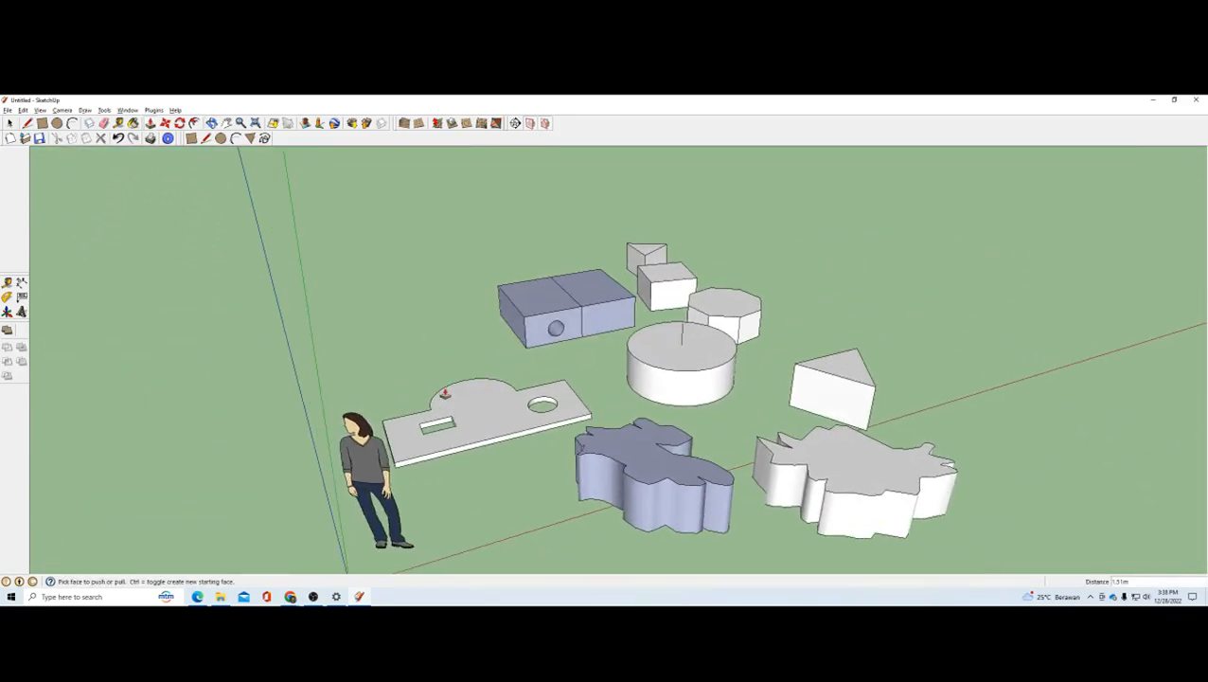
middle_drag(640, 374, 478, 370)
key(p)
scroll(564, 294, down, 3)
scroll(617, 353, up, 1)
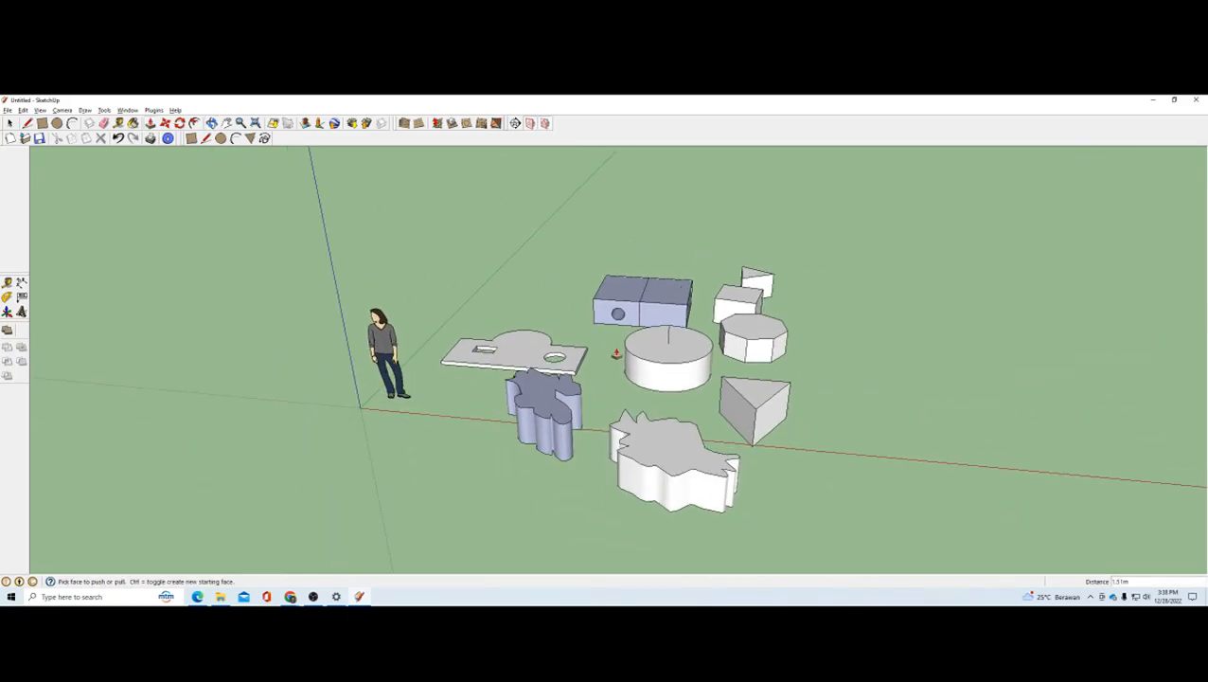
Step: Switch to the learning module PDF and read the Latihan 1 exercise with the chair drawing
key(alt+Tab)
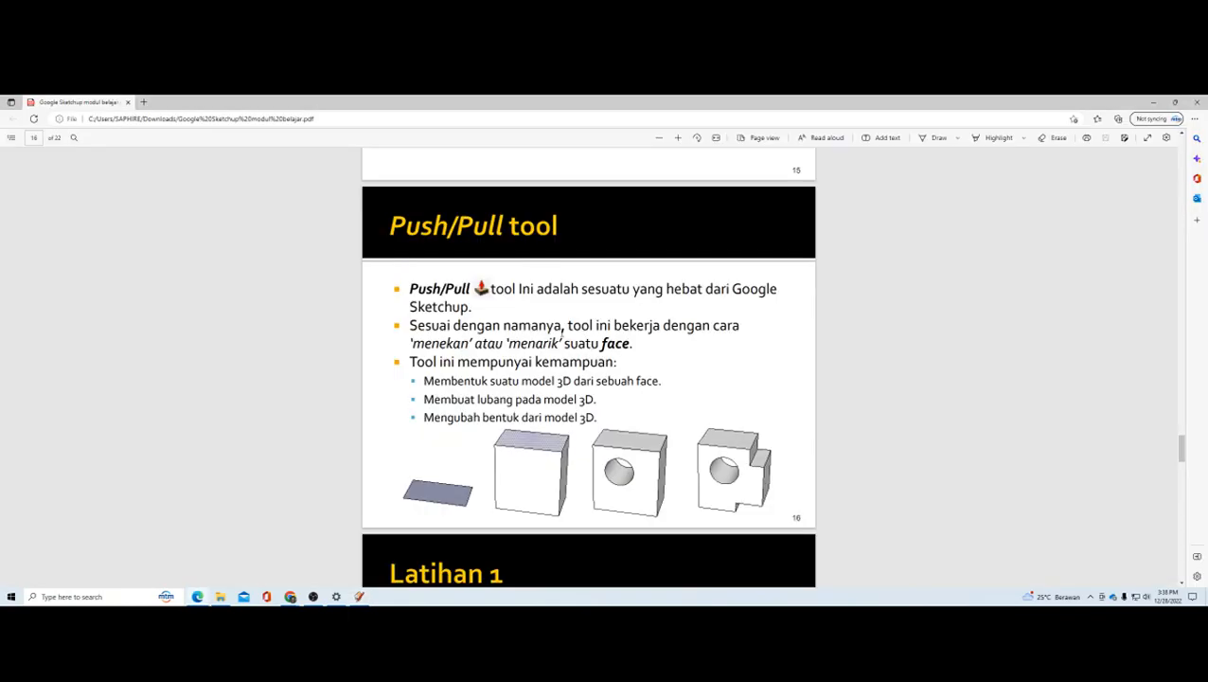
scroll(564, 326, down, 5)
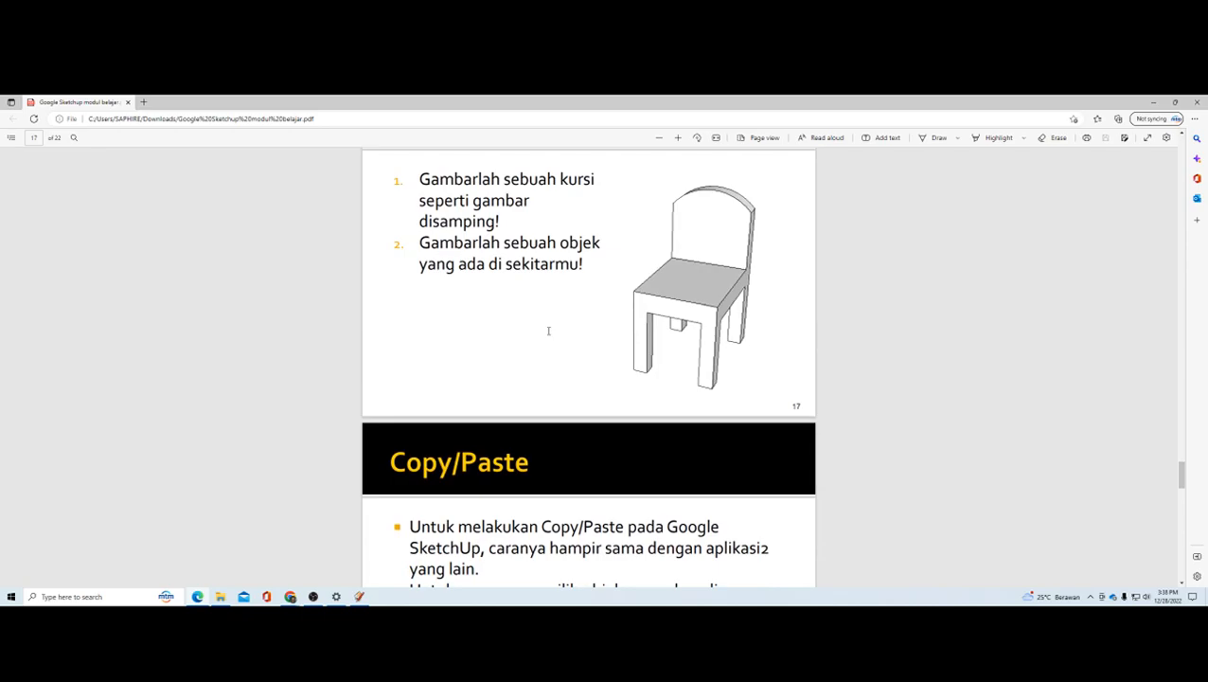
scroll(548, 331, up, 2)
scroll(549, 331, down, 2)
drag(1183, 470, 1183, 466)
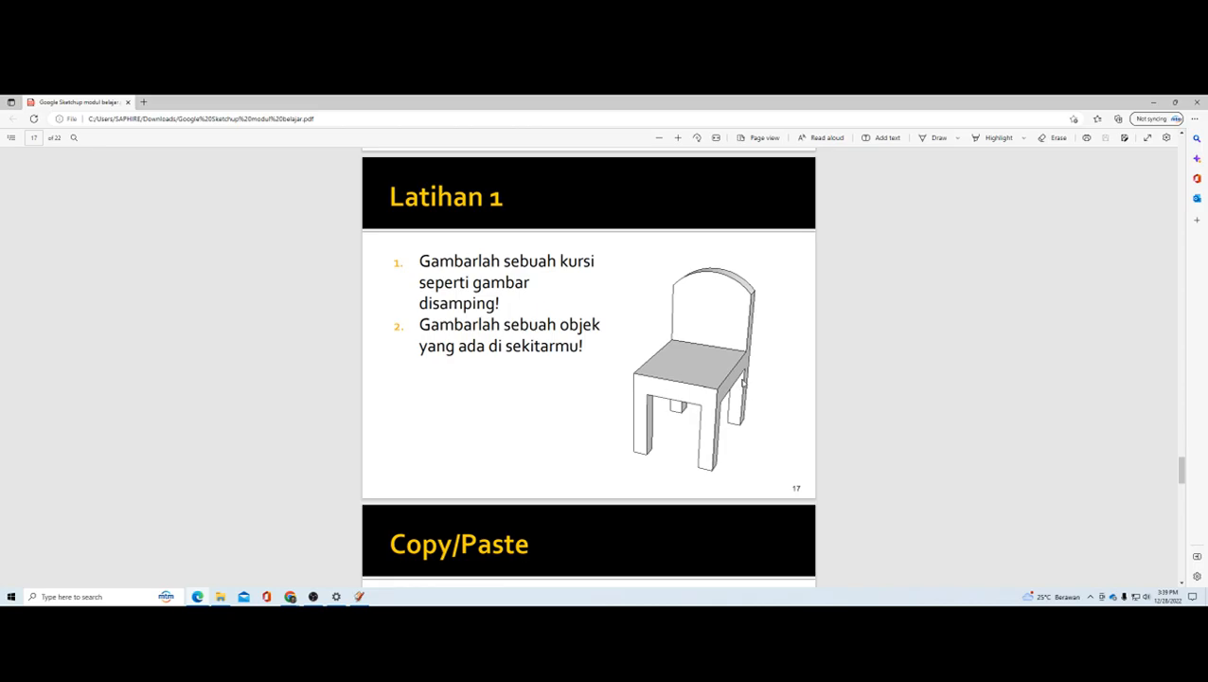
Step: Look through the Copy/Paste, Component and Move tool pages of the module, and return to the Latihan 1 exercise
scroll(670, 382, down, 10)
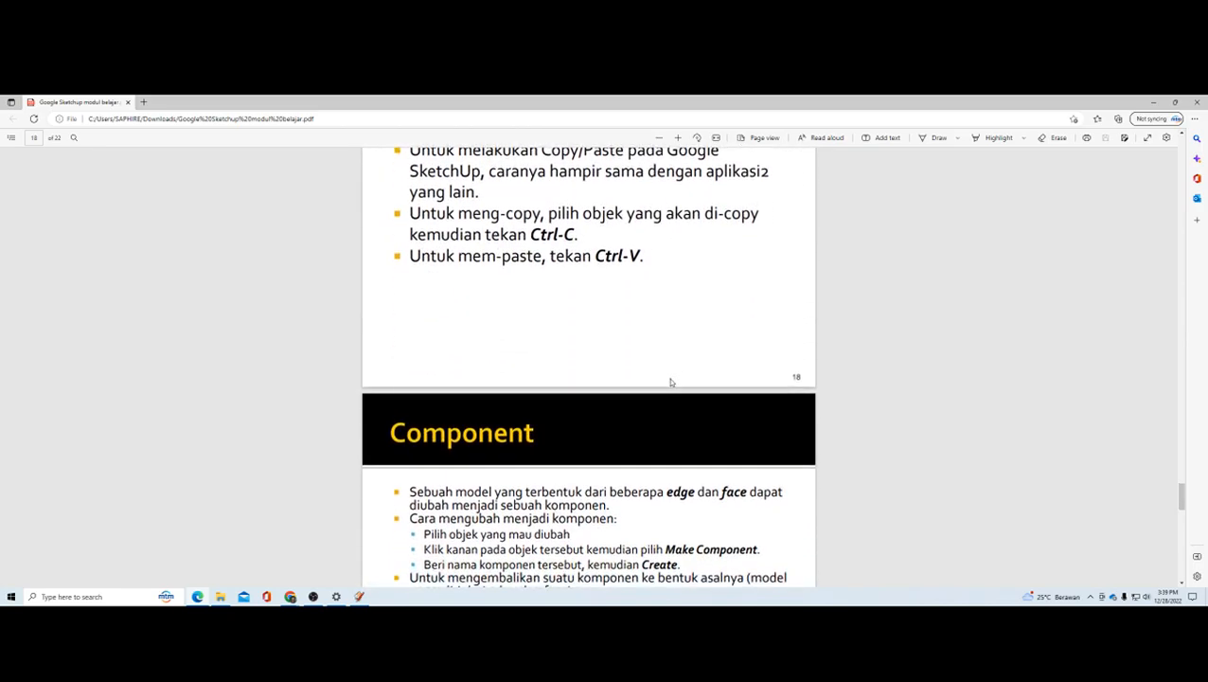
scroll(671, 381, down, 3)
scroll(670, 381, up, 2)
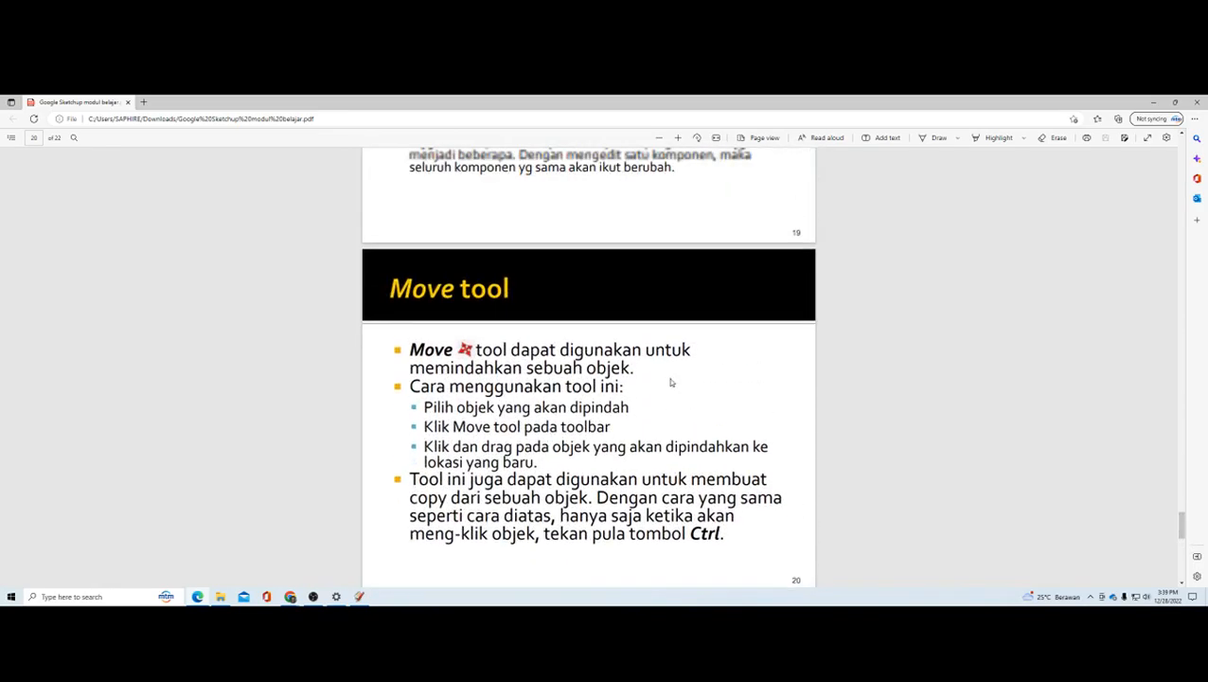
scroll(671, 381, down, 5)
scroll(671, 382, up, 15)
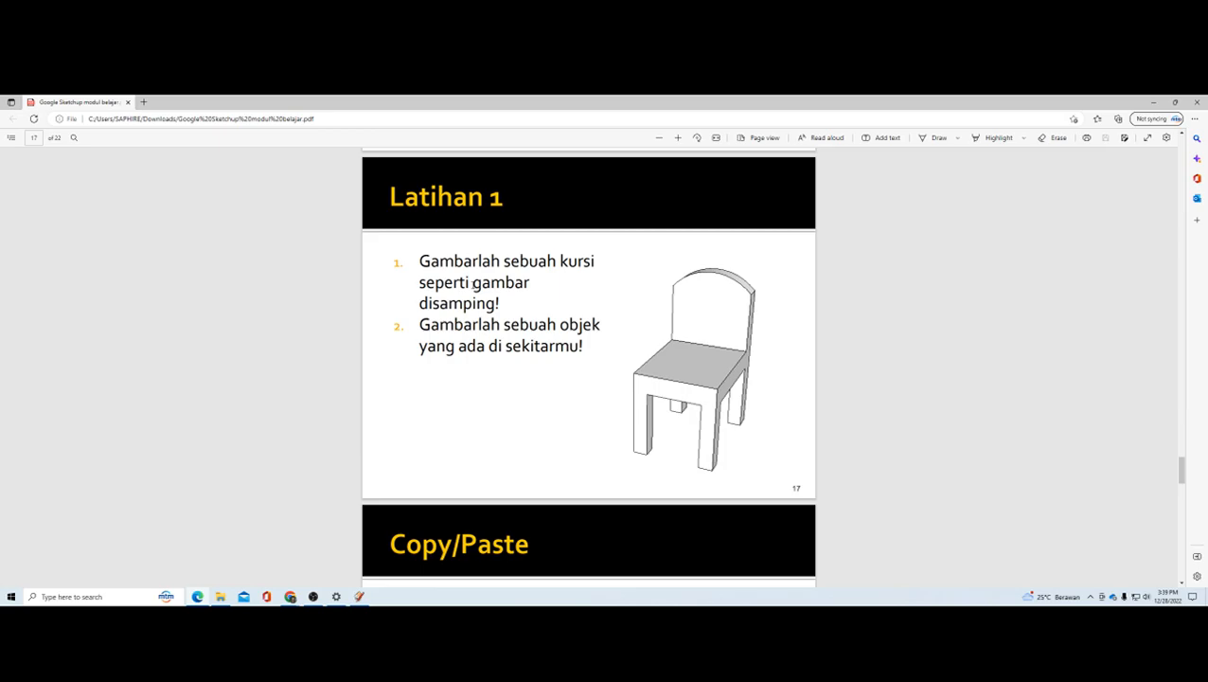
Step: Switch back to SketchUp and draw a rectangle on the open ground beyond the existing solids
key(alt+Tab)
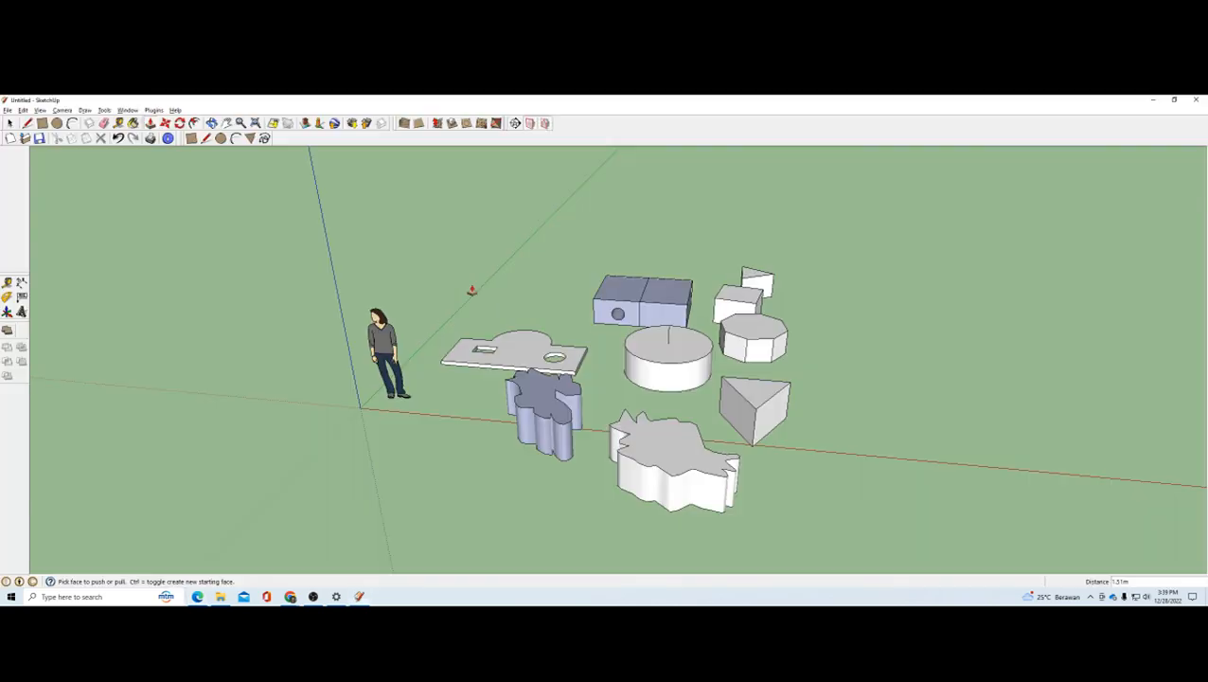
key(r)
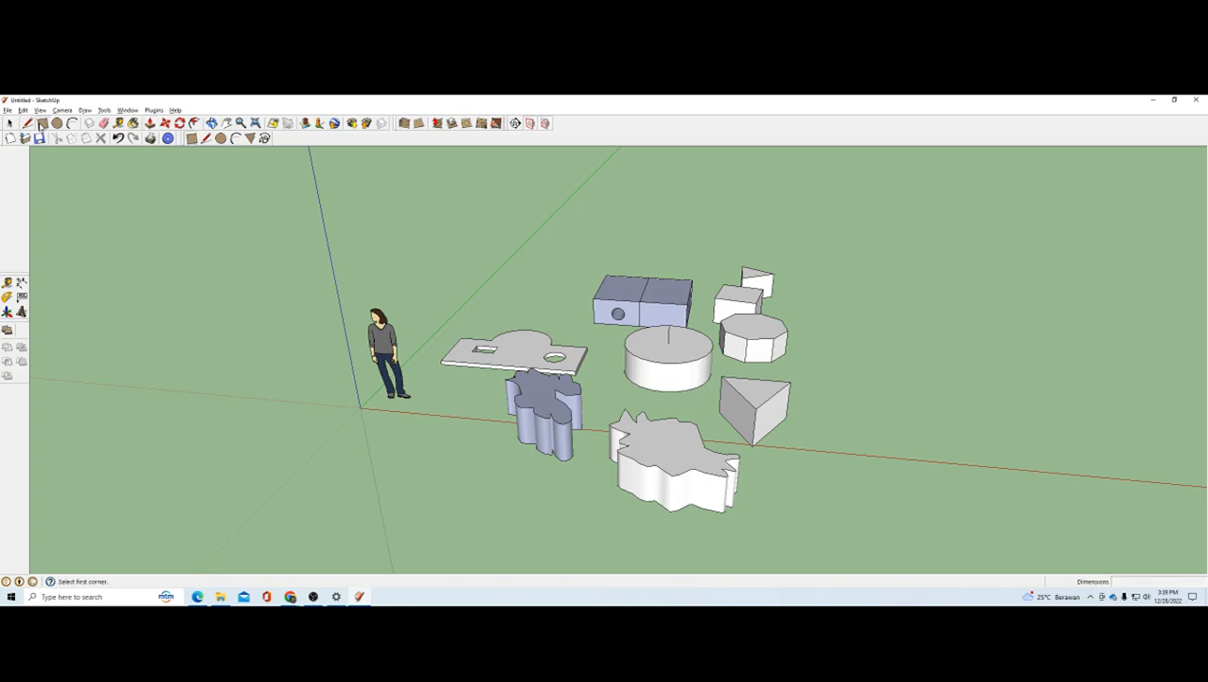
scroll(747, 328, down, 3)
scroll(774, 321, up, 2)
click(762, 327)
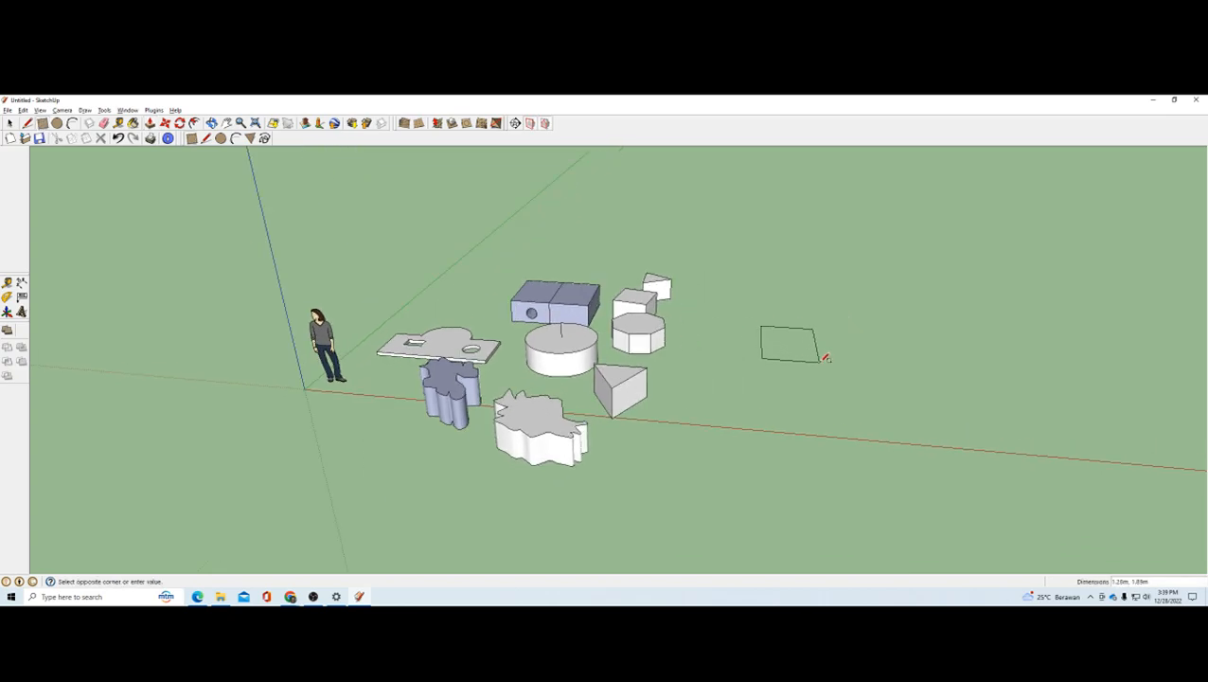
click(829, 363)
Step: Extrude the new ground rectangle upward about 2.78 m into a tall block
middle_drag(868, 361, 629, 354)
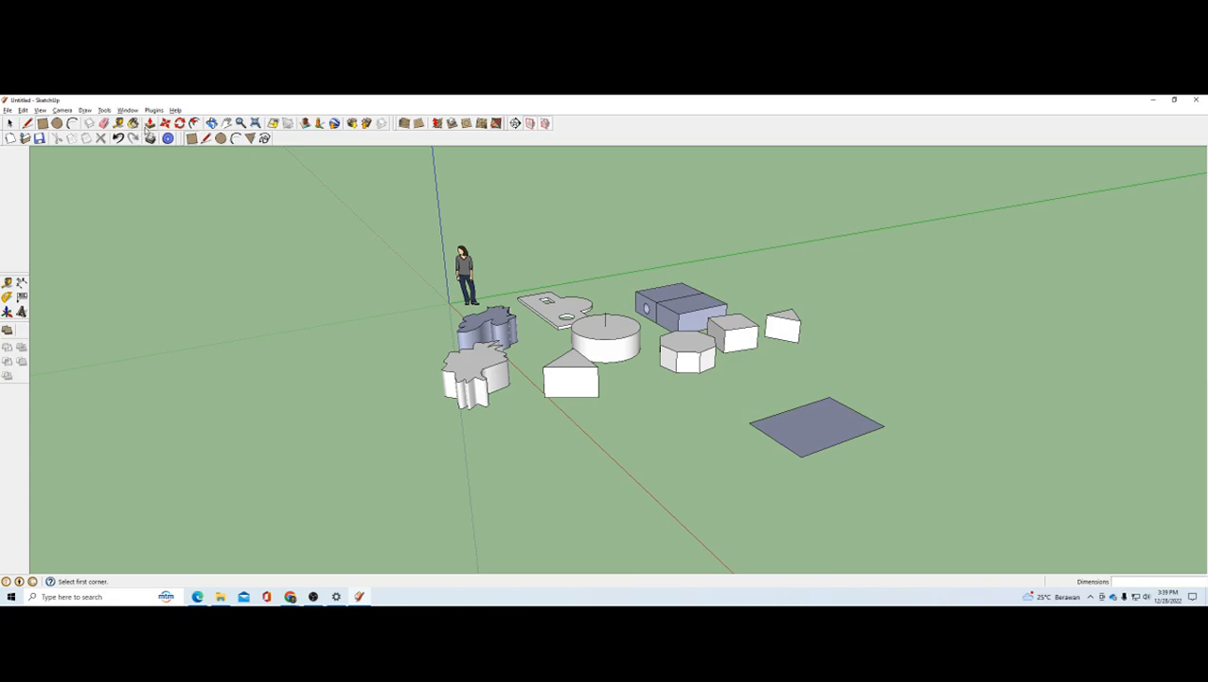
click(149, 124)
drag(855, 429, 860, 287)
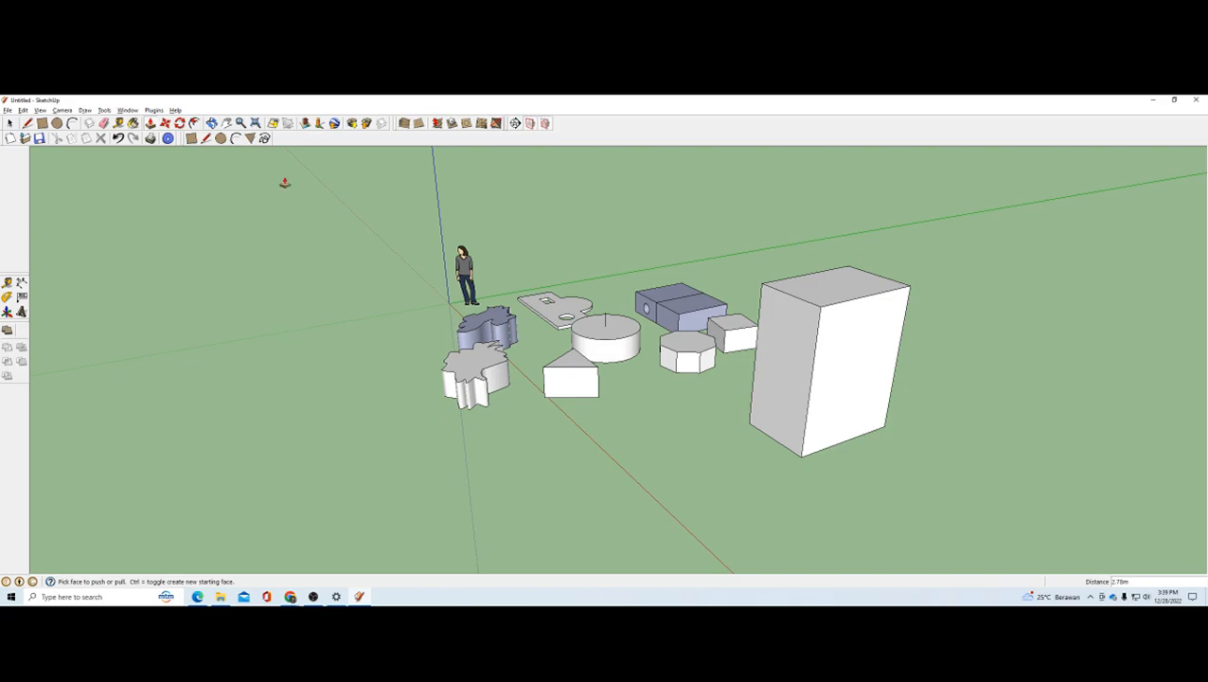
Step: Draw a line about 1.29 m long across the tall block's top face, close to its rear edge
click(205, 139)
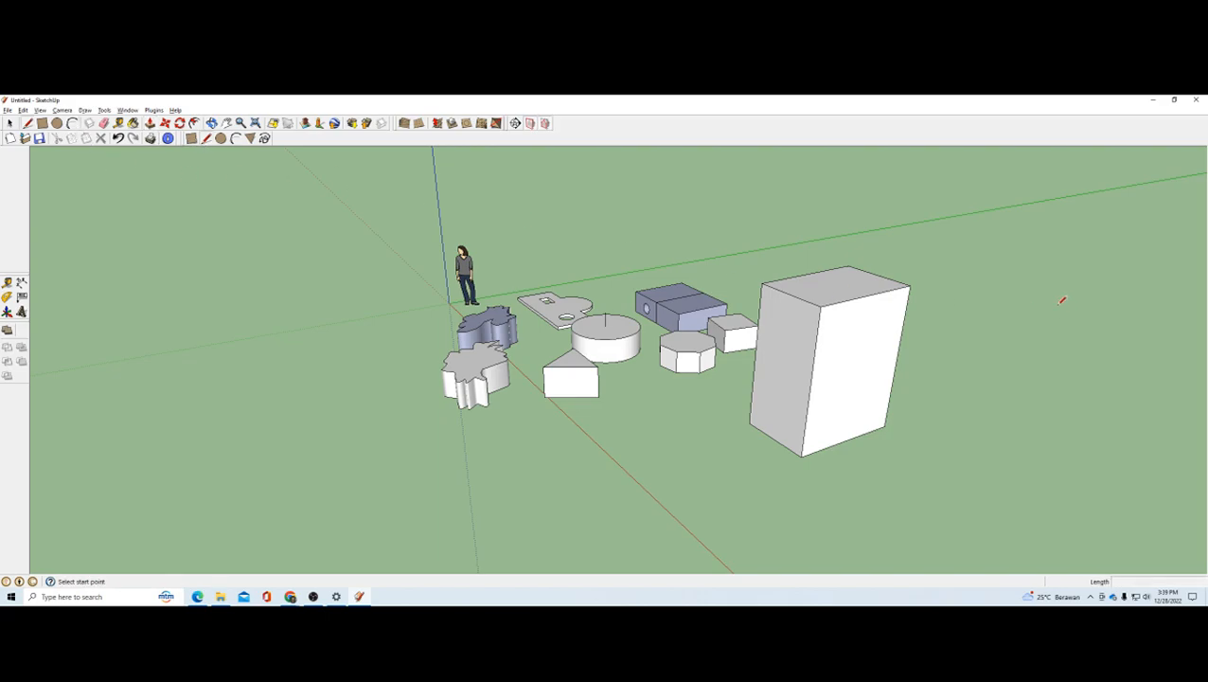
middle_drag(908, 292, 868, 369)
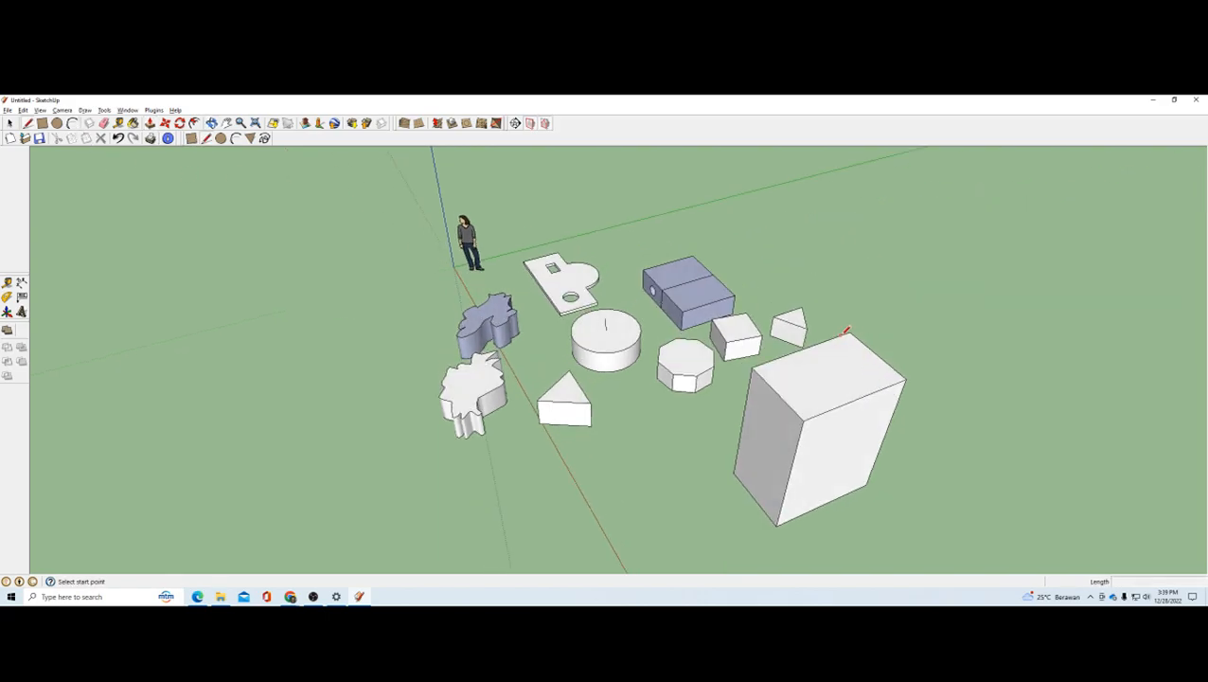
click(844, 335)
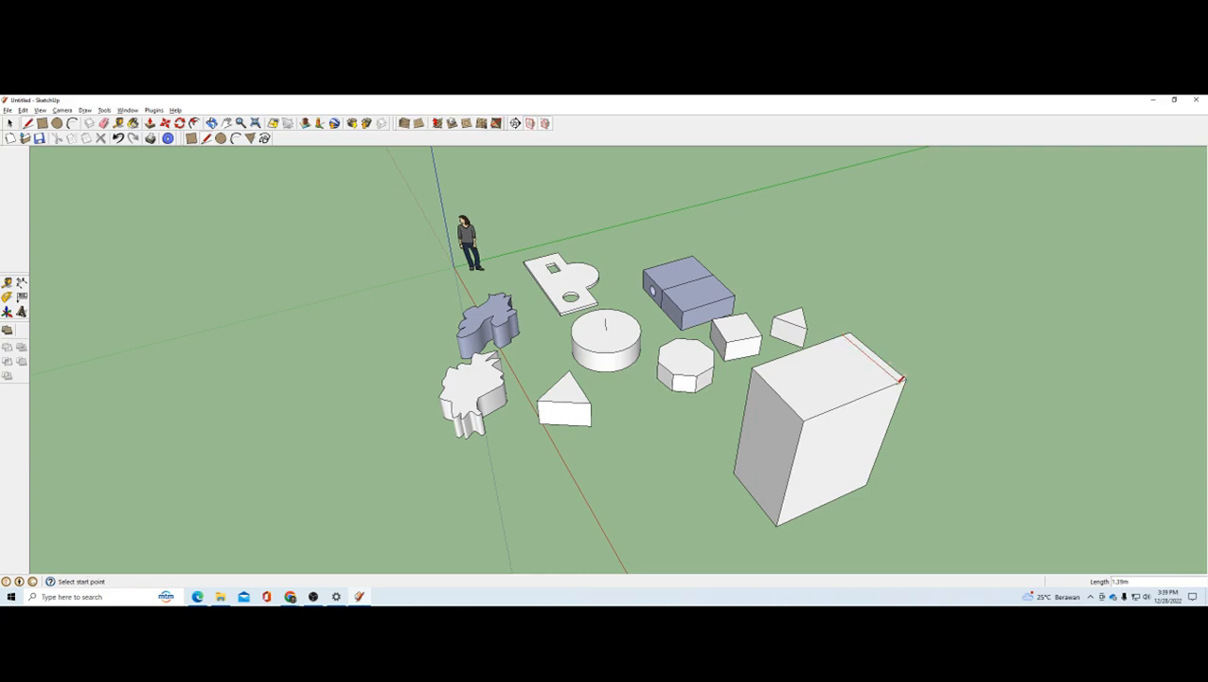
Step: Push the larger top part down about 1.17 m to form the seat and the seat's front face back about 0.61 m
click(149, 123)
drag(850, 380, 842, 437)
middle_drag(844, 445, 851, 335)
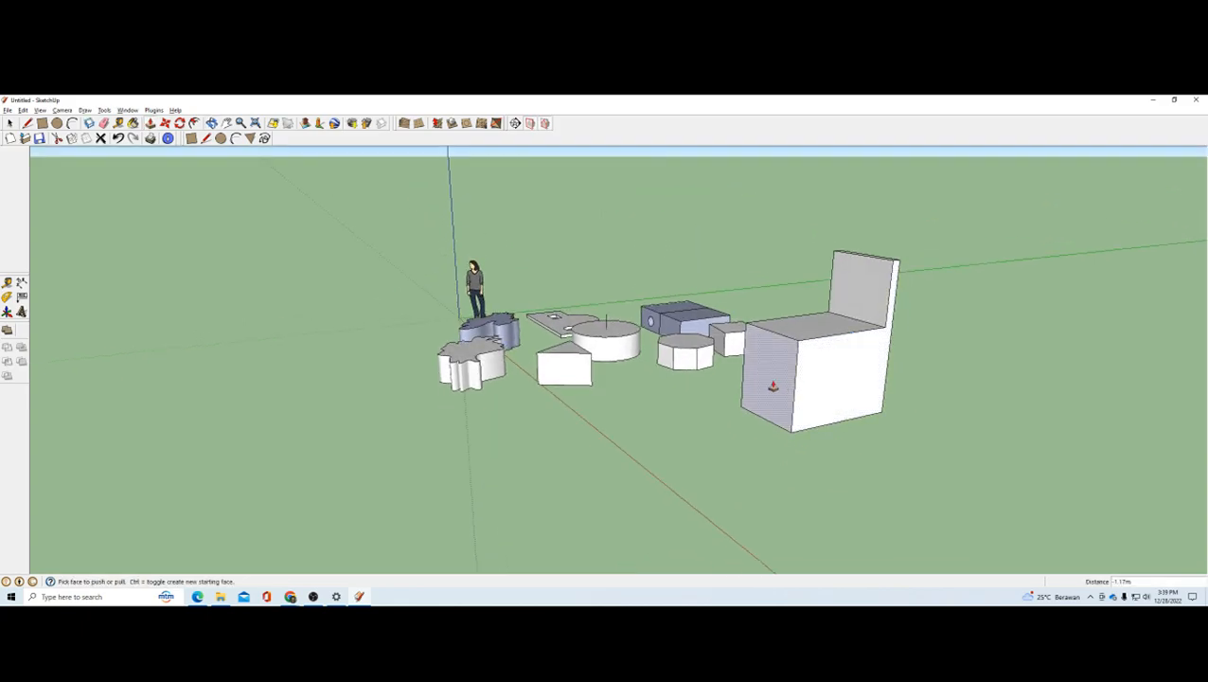
drag(773, 386, 798, 382)
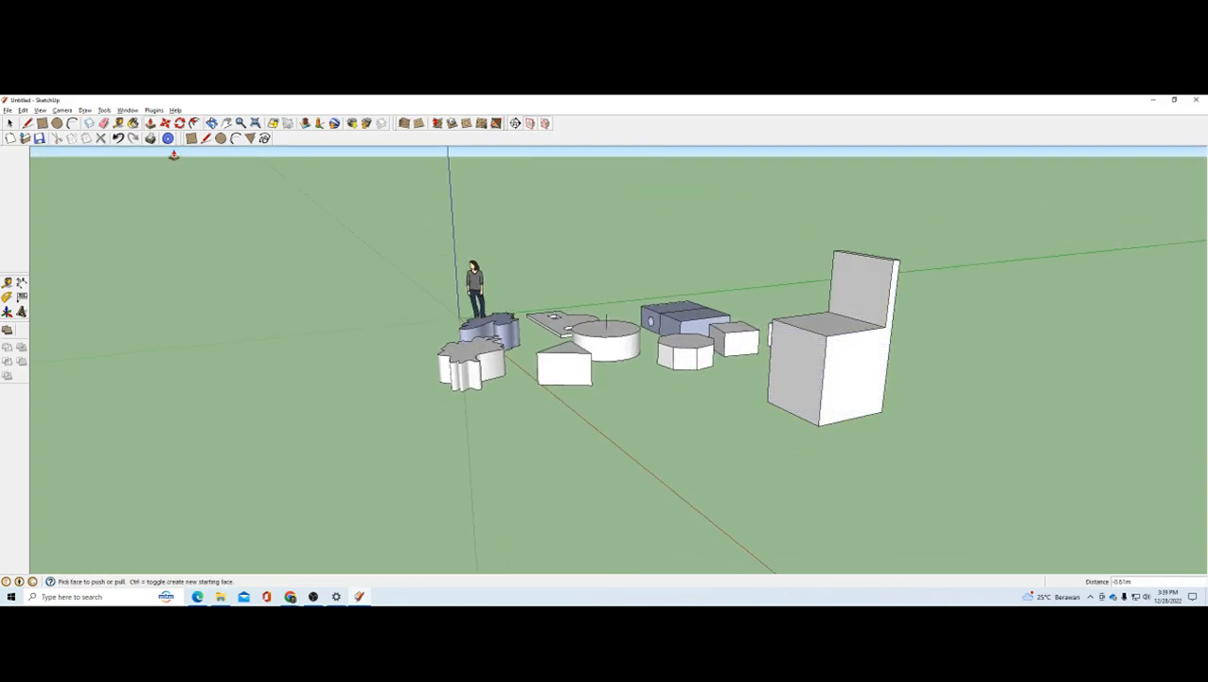
Step: Draw a rectangle about 1.07 m by 1.37 m from the bottom edge of the chair's side face and push it through about 1.39 m
click(190, 138)
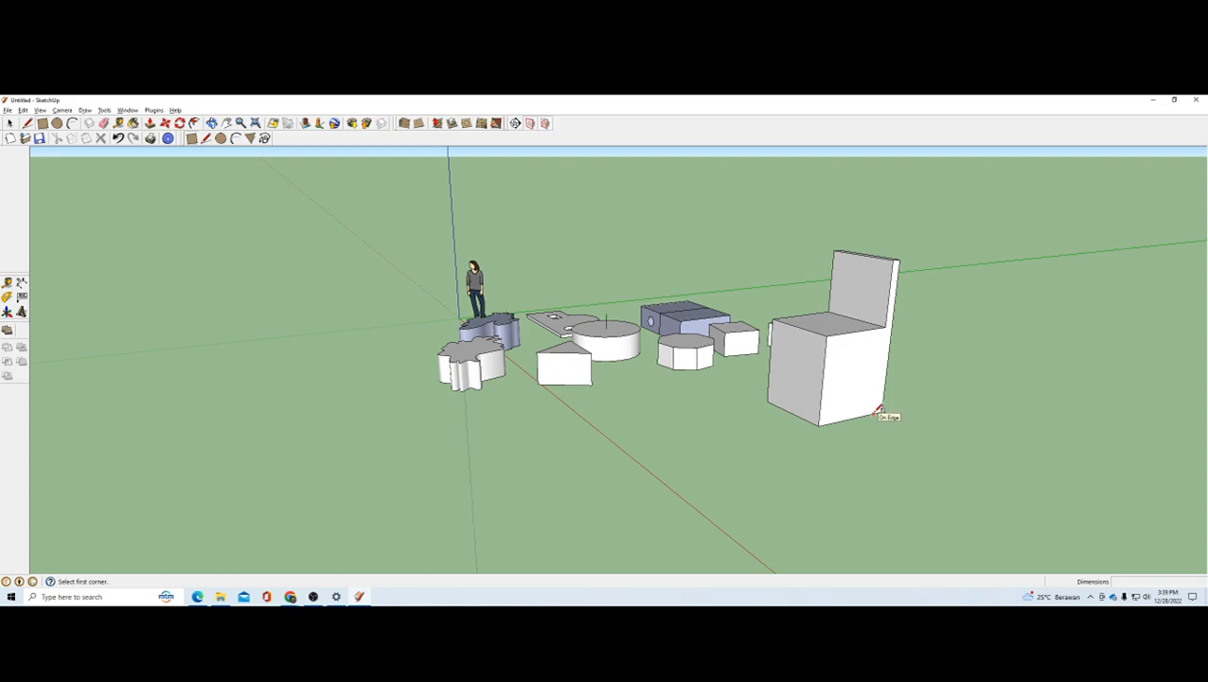
click(875, 413)
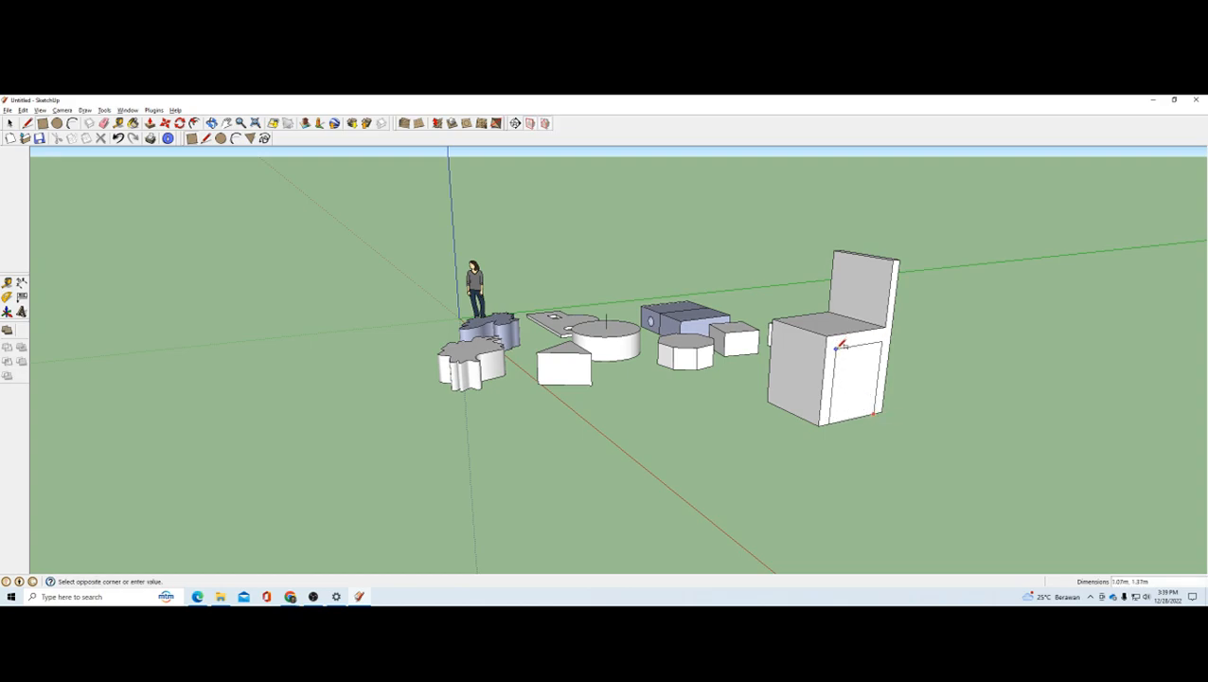
click(840, 345)
click(150, 123)
click(852, 396)
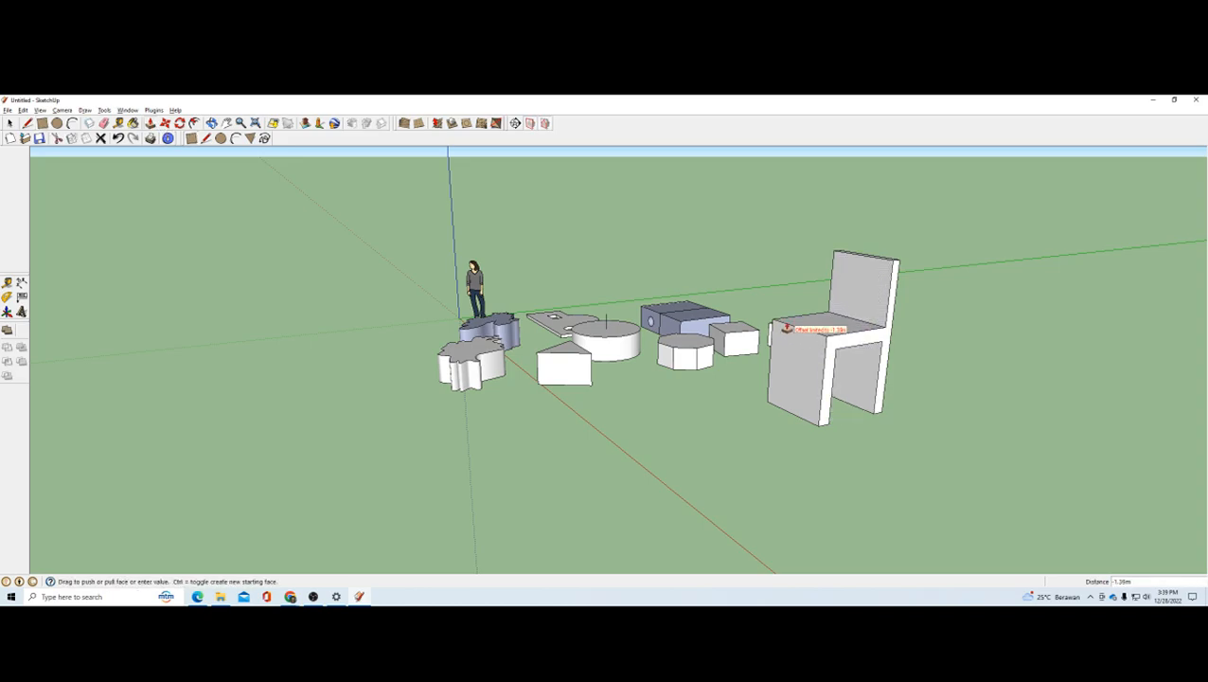
click(771, 325)
Step: Draw a rectangle about 0.94 m by 1.34 m on the front leg panel's inner face and push it through about 0.24 m
middle_drag(865, 371, 893, 362)
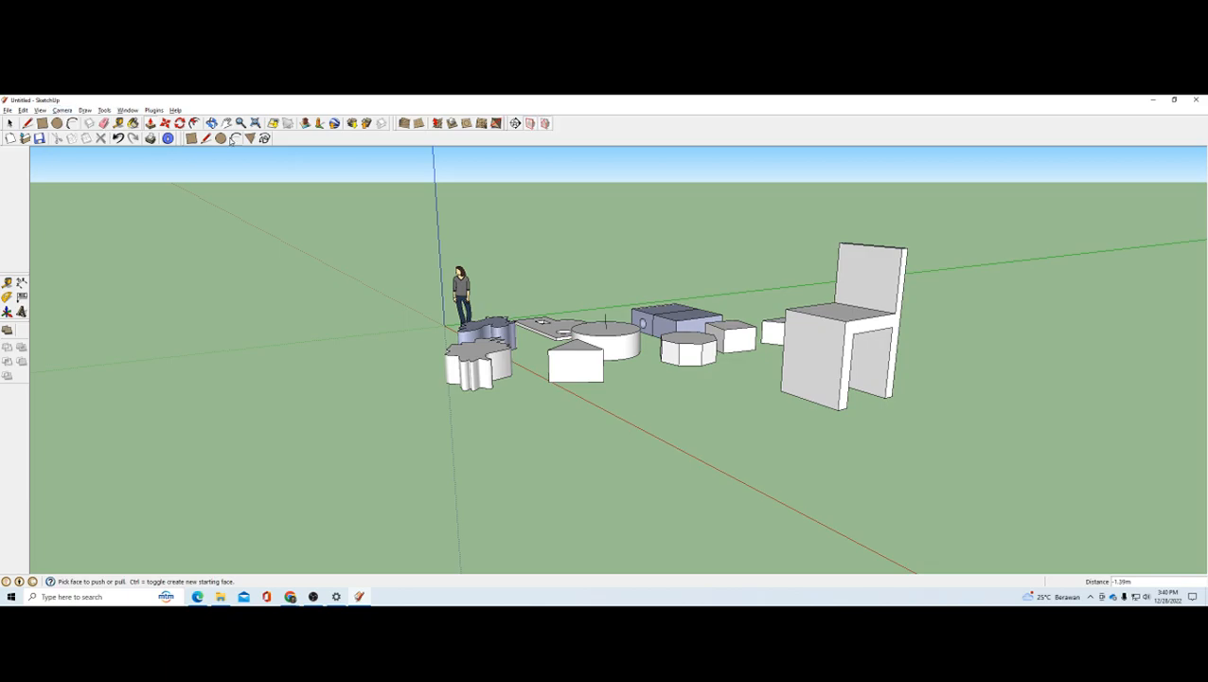
click(192, 138)
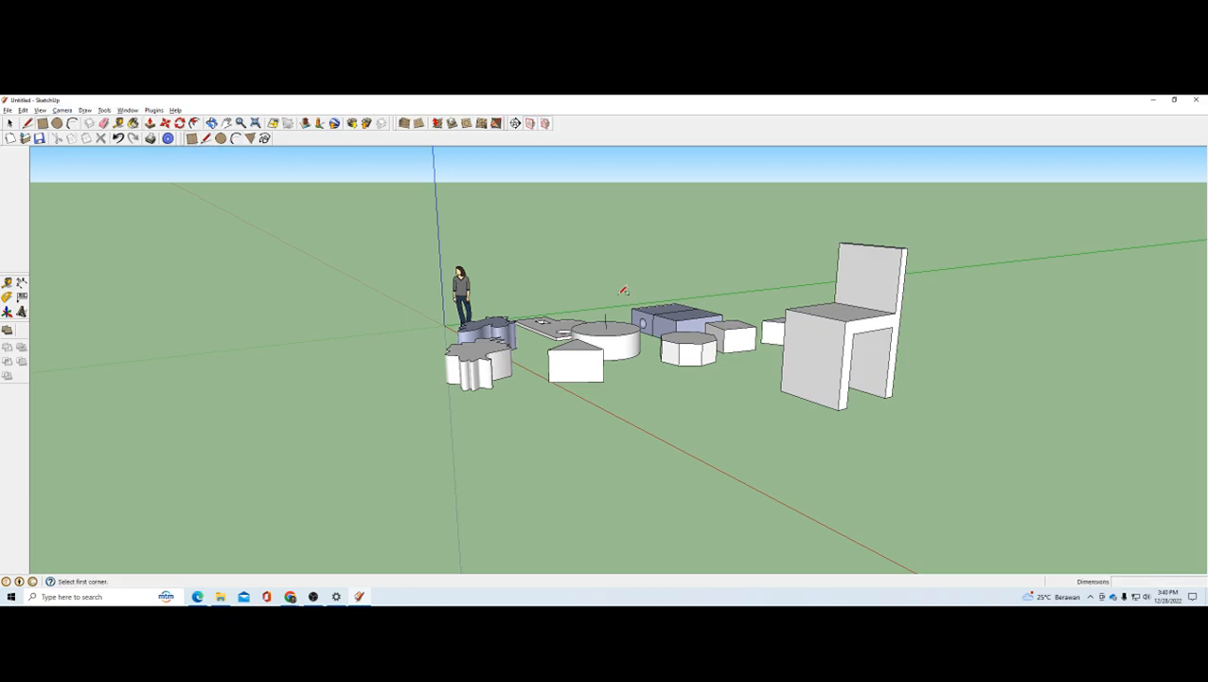
middle_drag(855, 355, 575, 280)
scroll(575, 280, up, 3)
click(549, 269)
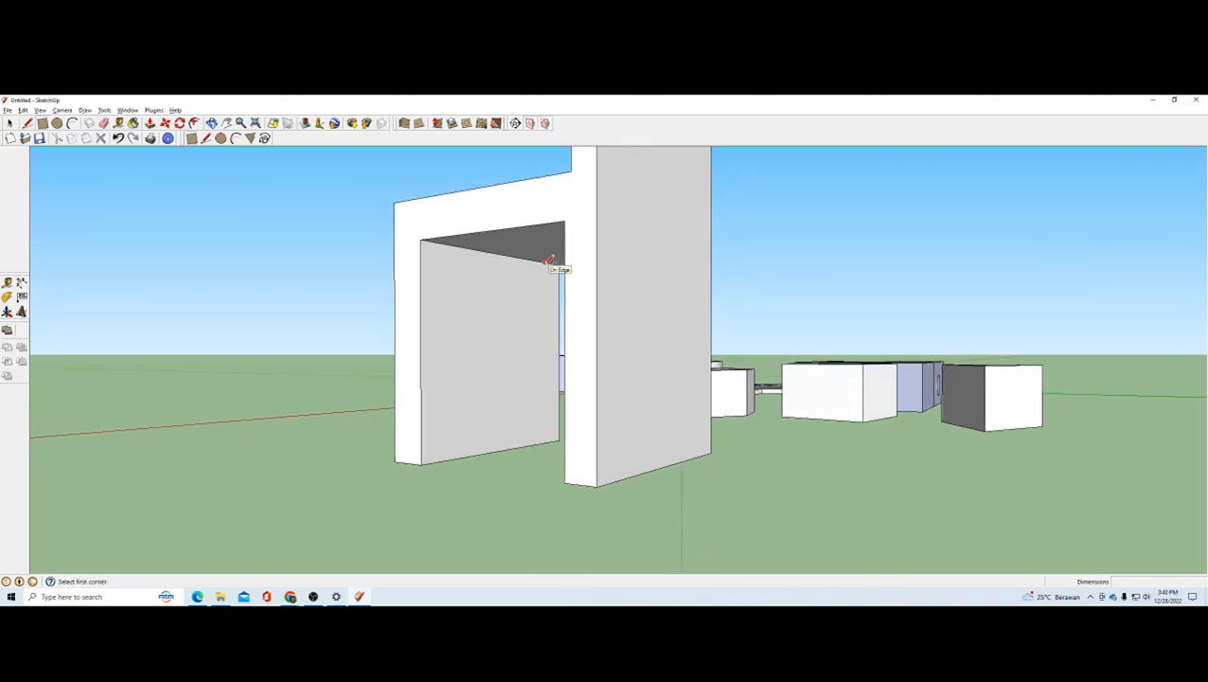
click(457, 452)
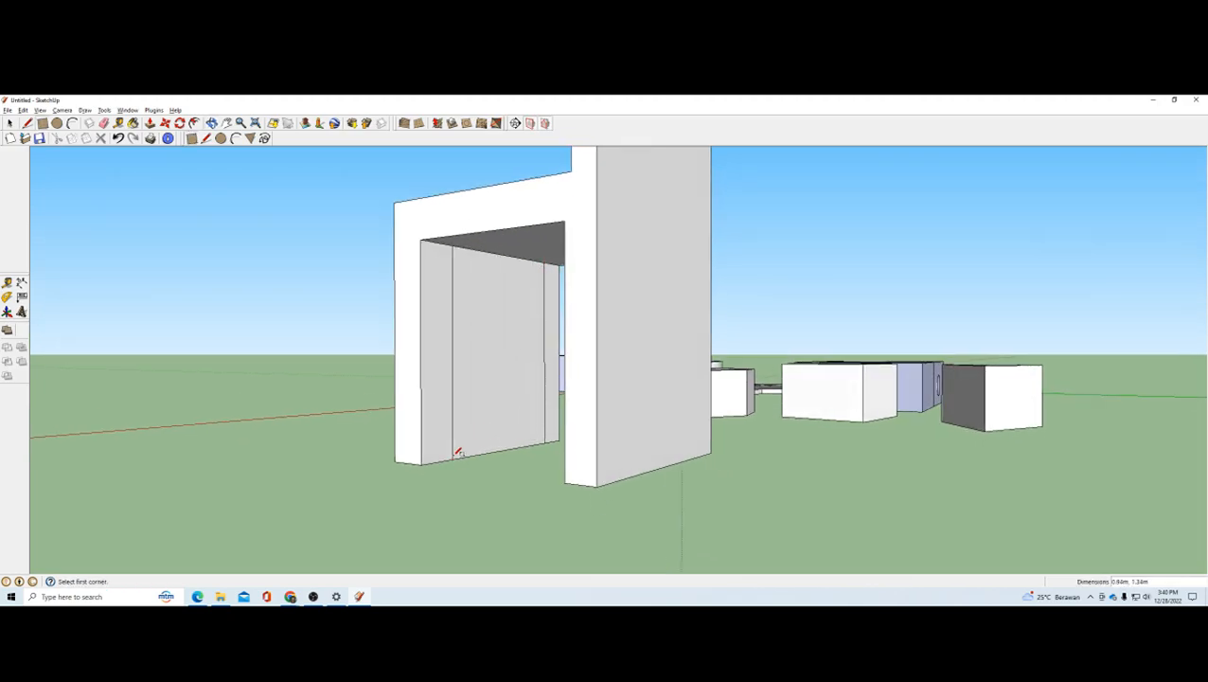
key(p)
click(464, 350)
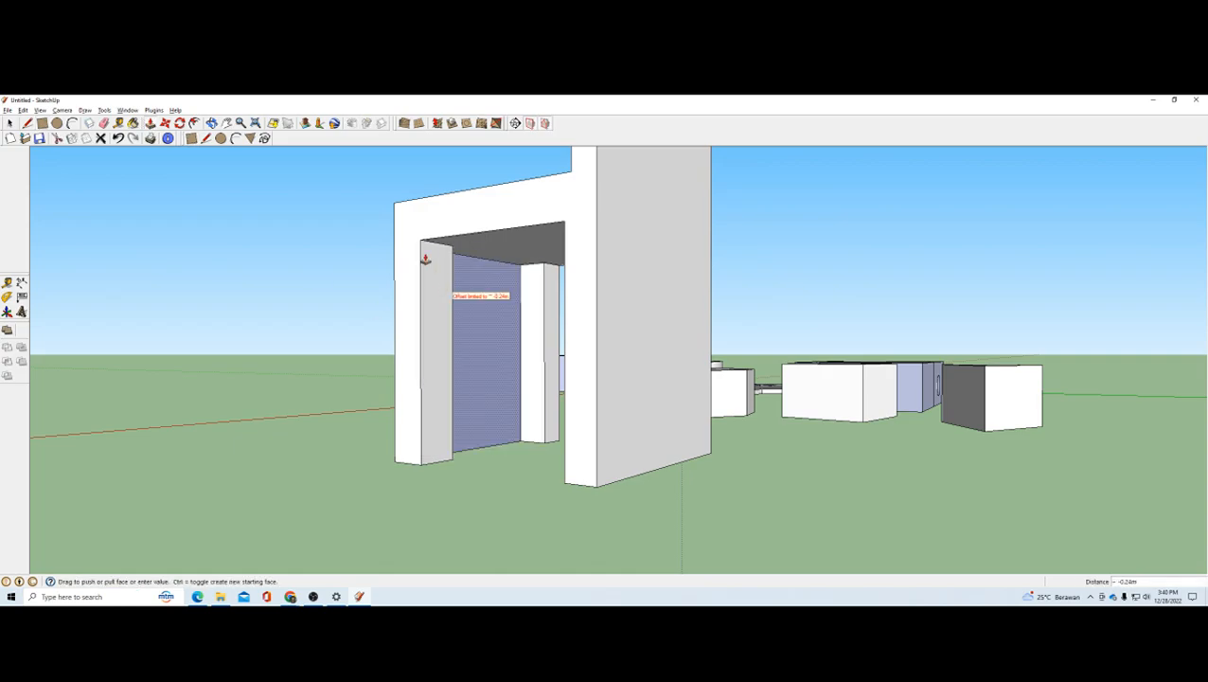
click(394, 212)
Step: Draw a rectangle about 0.87 m by 1.36 m on the rear leg panel's inner face and push it through about 0.20 m
middle_drag(404, 235, 653, 301)
click(192, 138)
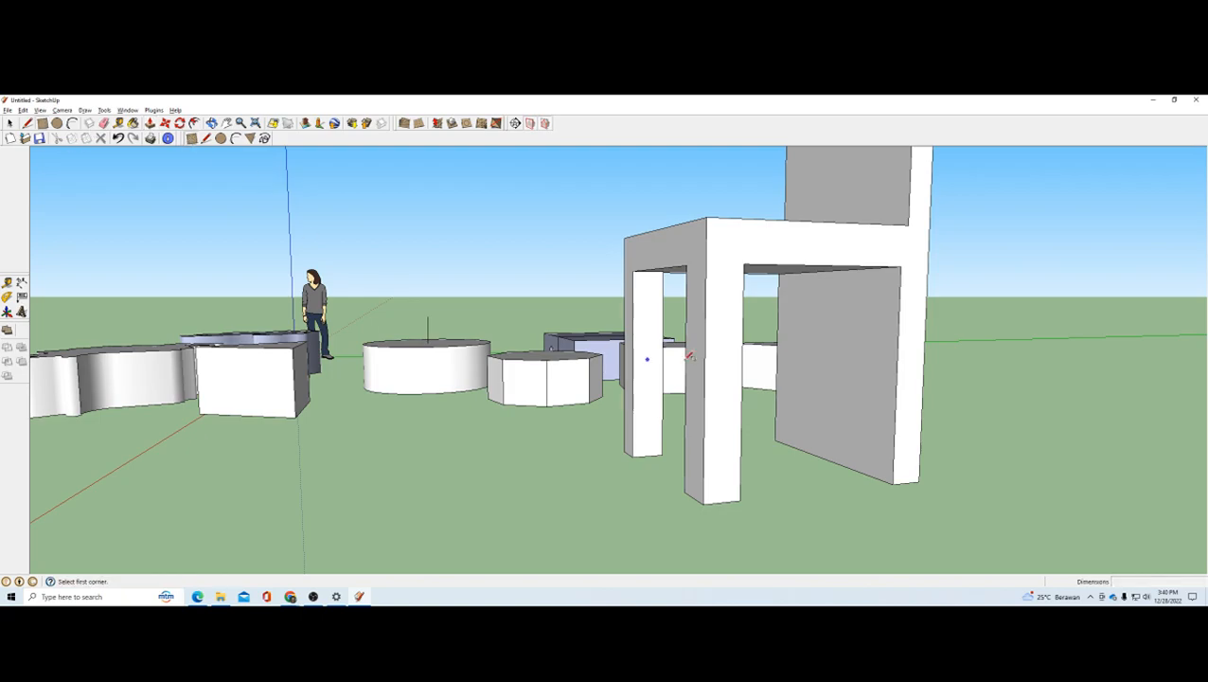
middle_drag(865, 434, 917, 371)
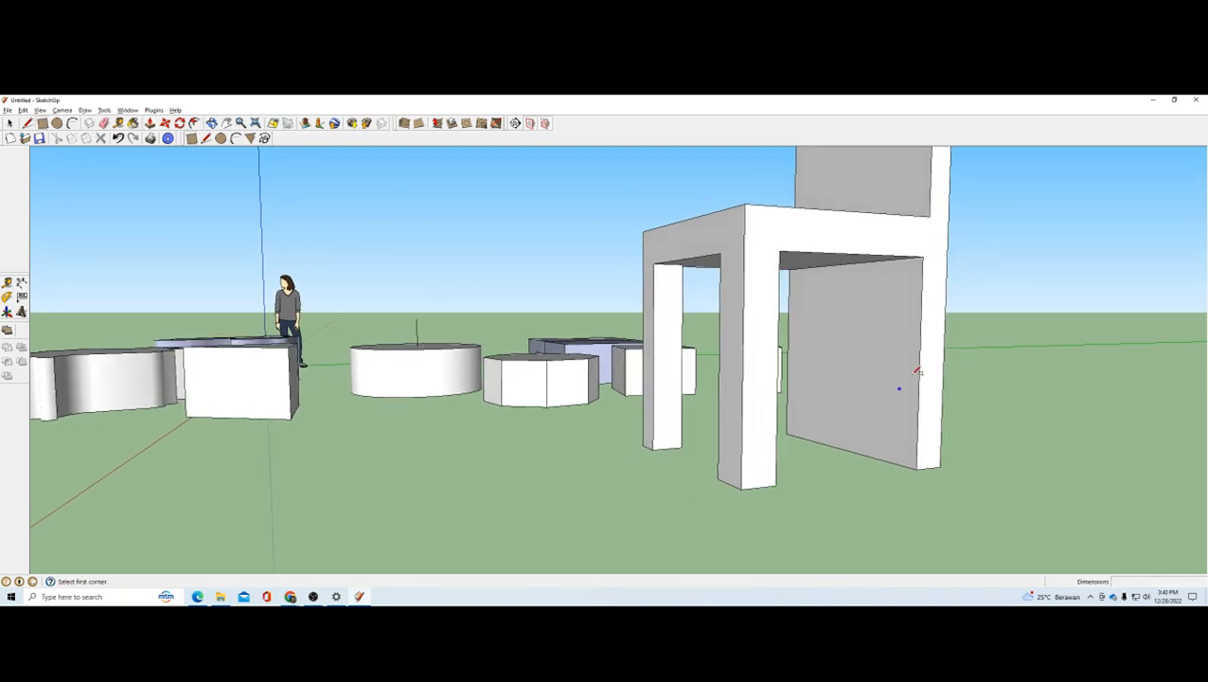
click(813, 268)
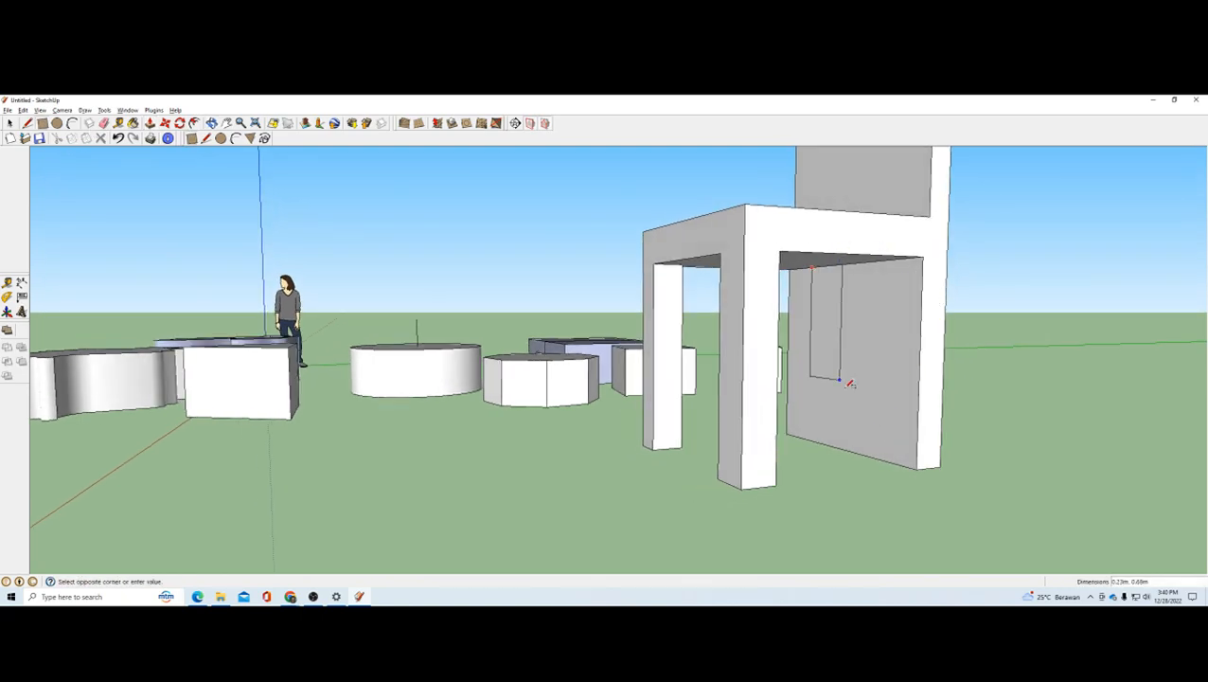
click(896, 457)
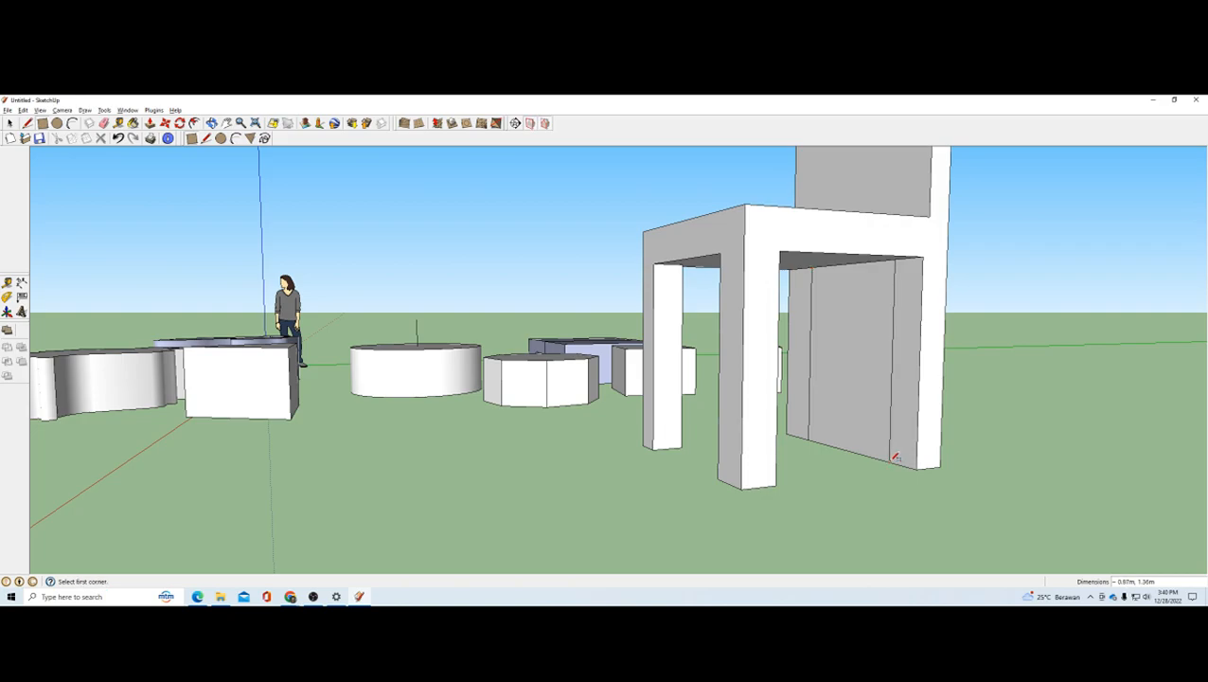
click(150, 123)
click(863, 364)
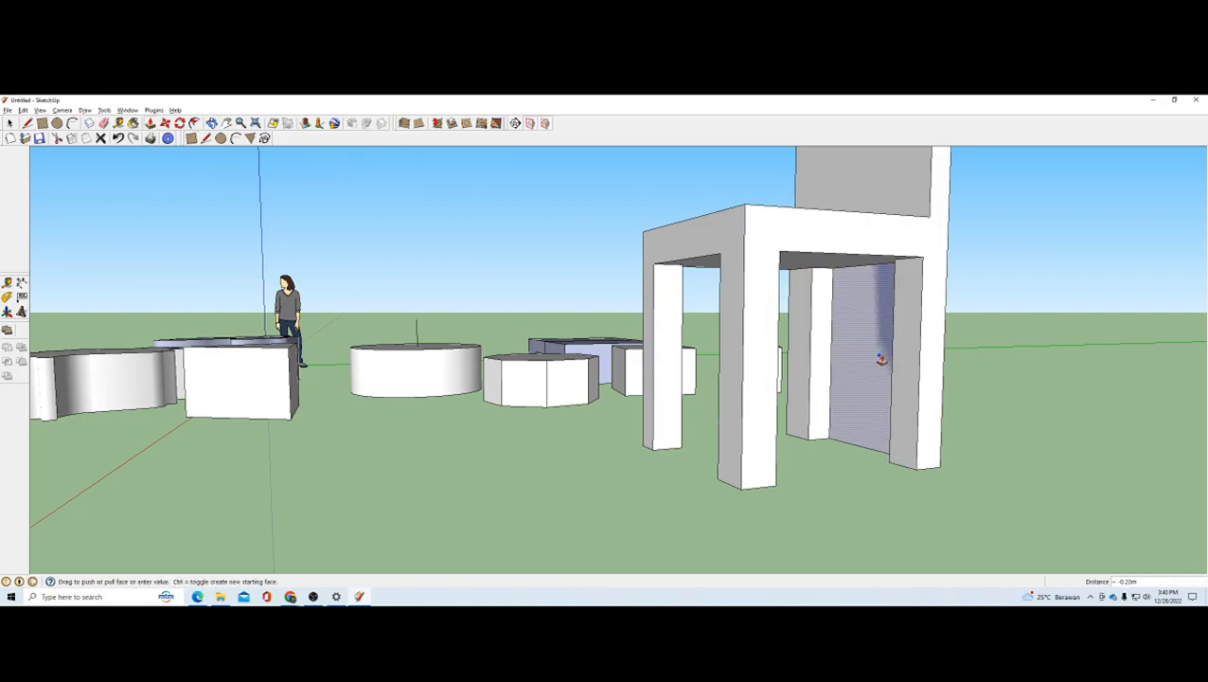
click(941, 336)
Step: Draw an arc about 1.37 m wide with a 0.21 m bulge on the backrest's front face and push away both upper corners about 0.16 m
scroll(815, 345, down, 2)
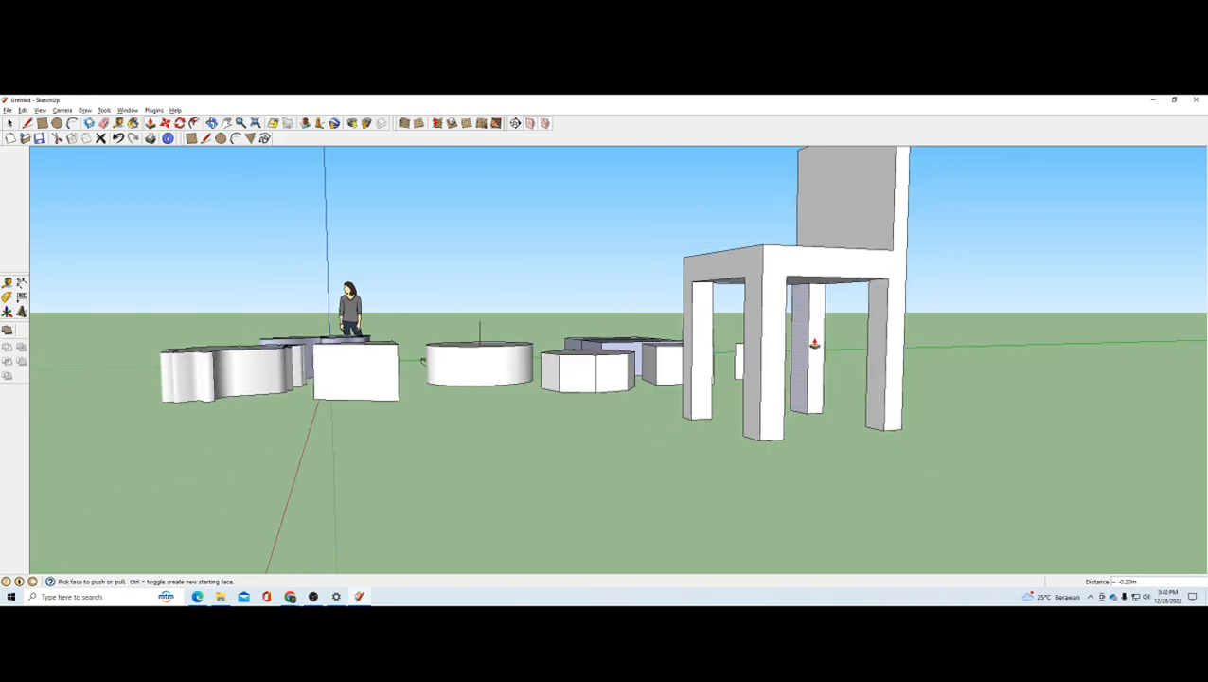
middle_drag(815, 345, 857, 327)
scroll(861, 326, down, 1)
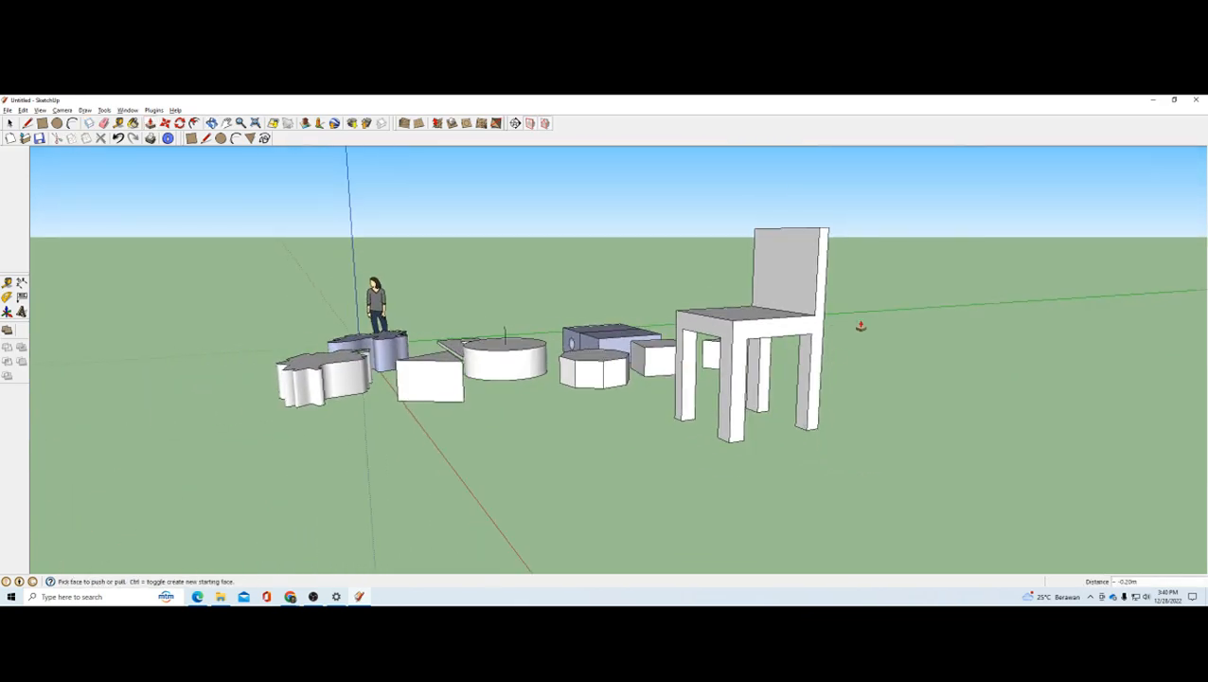
click(236, 138)
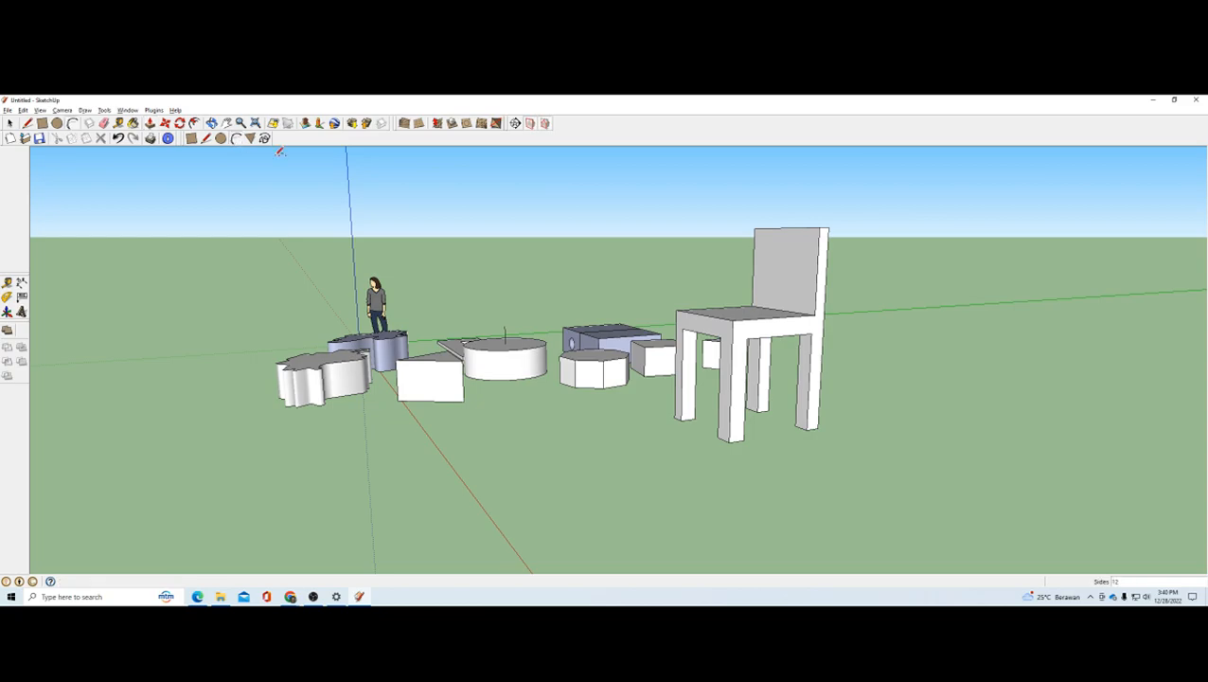
scroll(798, 228, up, 2)
middle_drag(797, 228, 806, 295)
scroll(806, 296, up, 3)
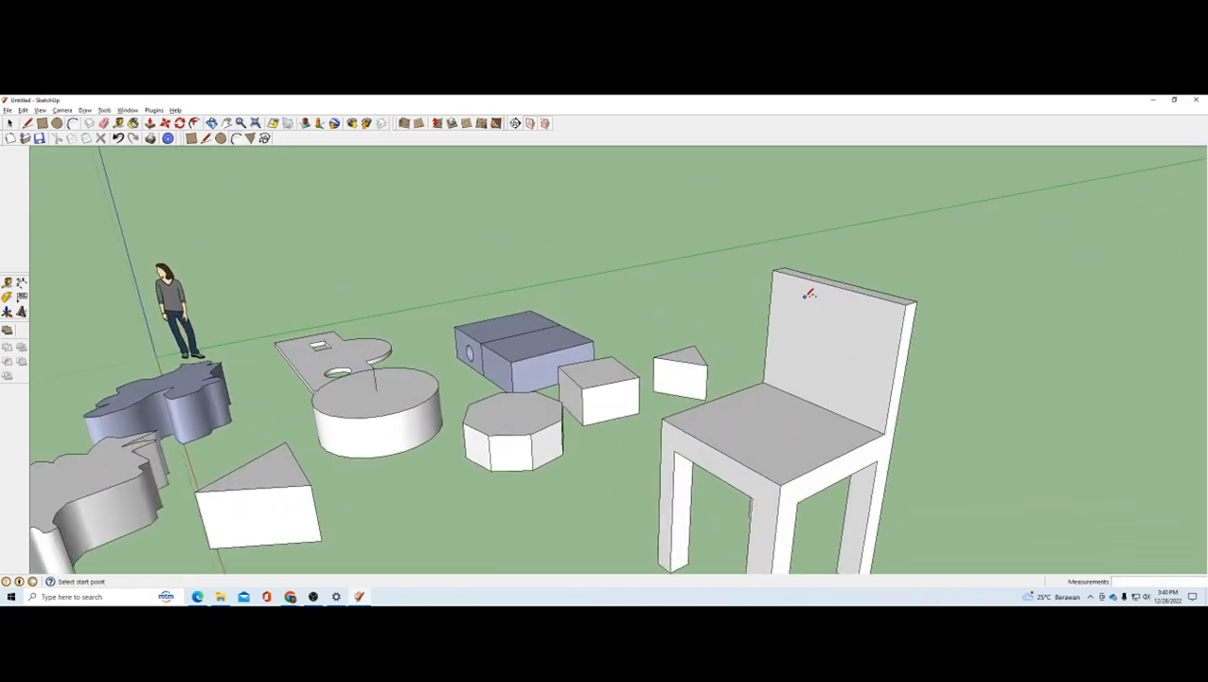
click(764, 290)
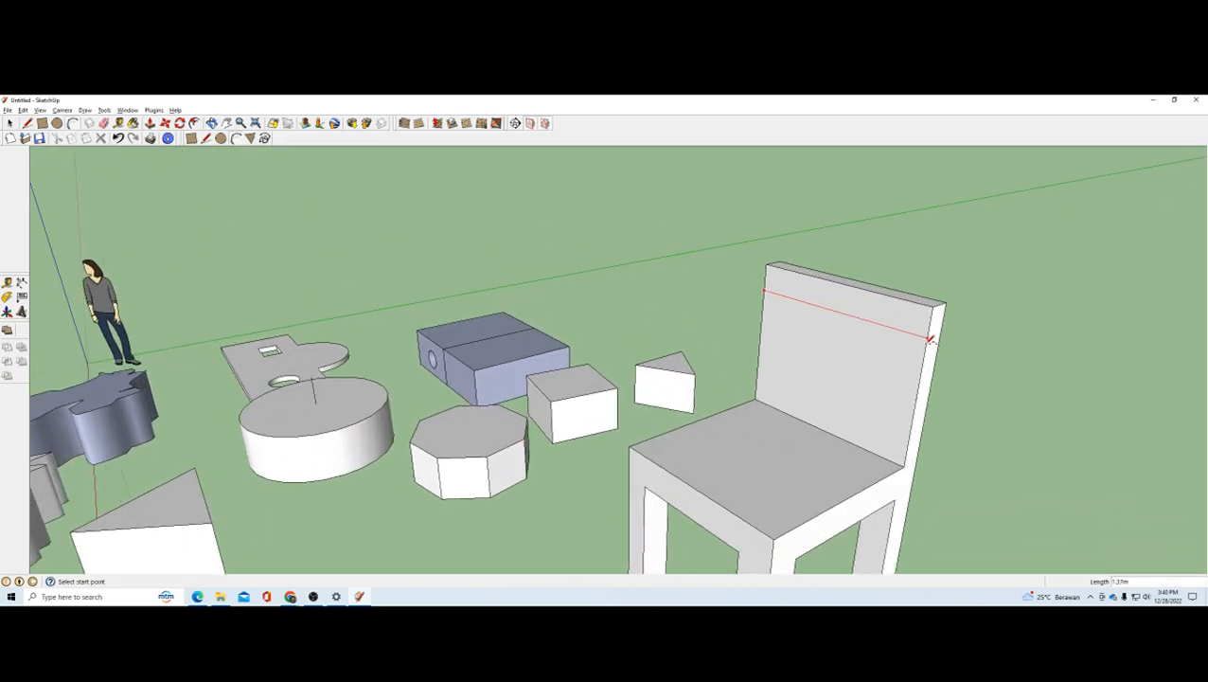
click(928, 337)
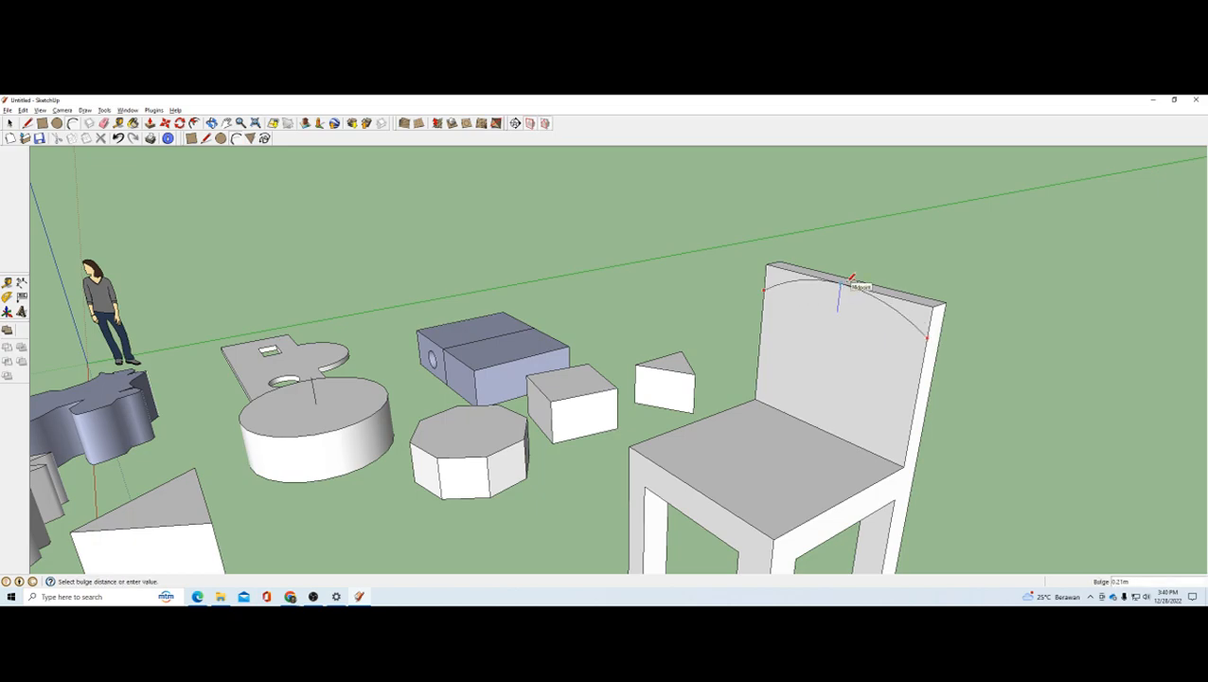
click(150, 123)
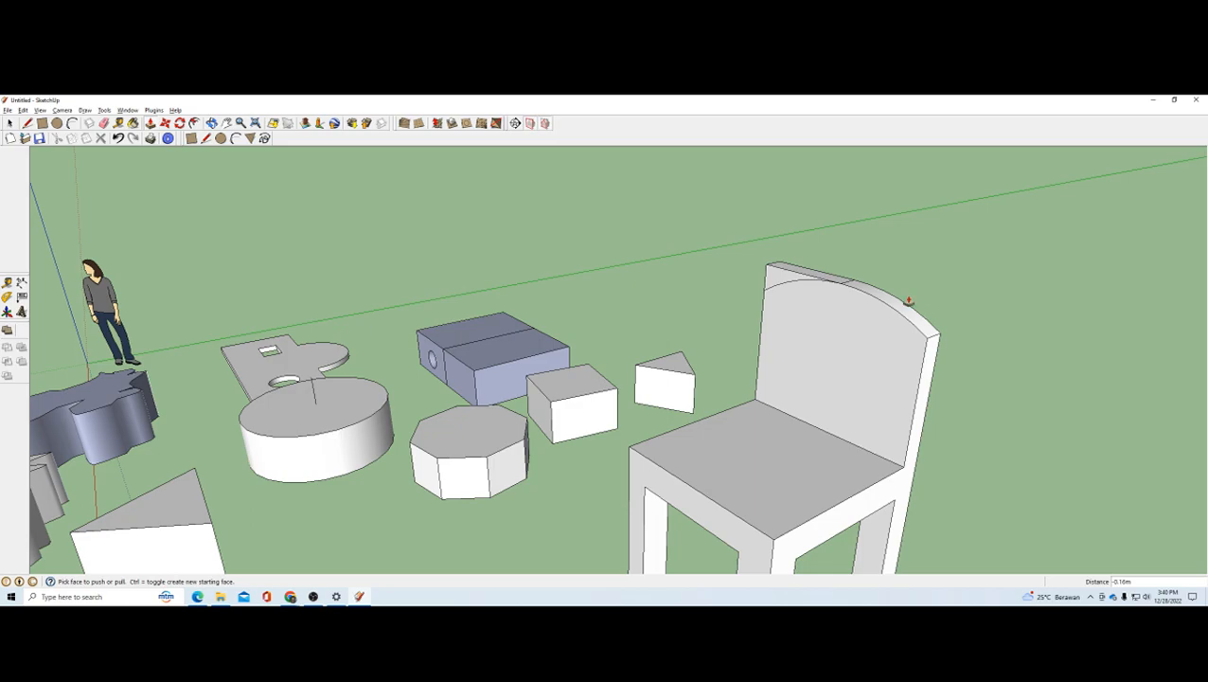
drag(906, 302, 775, 282)
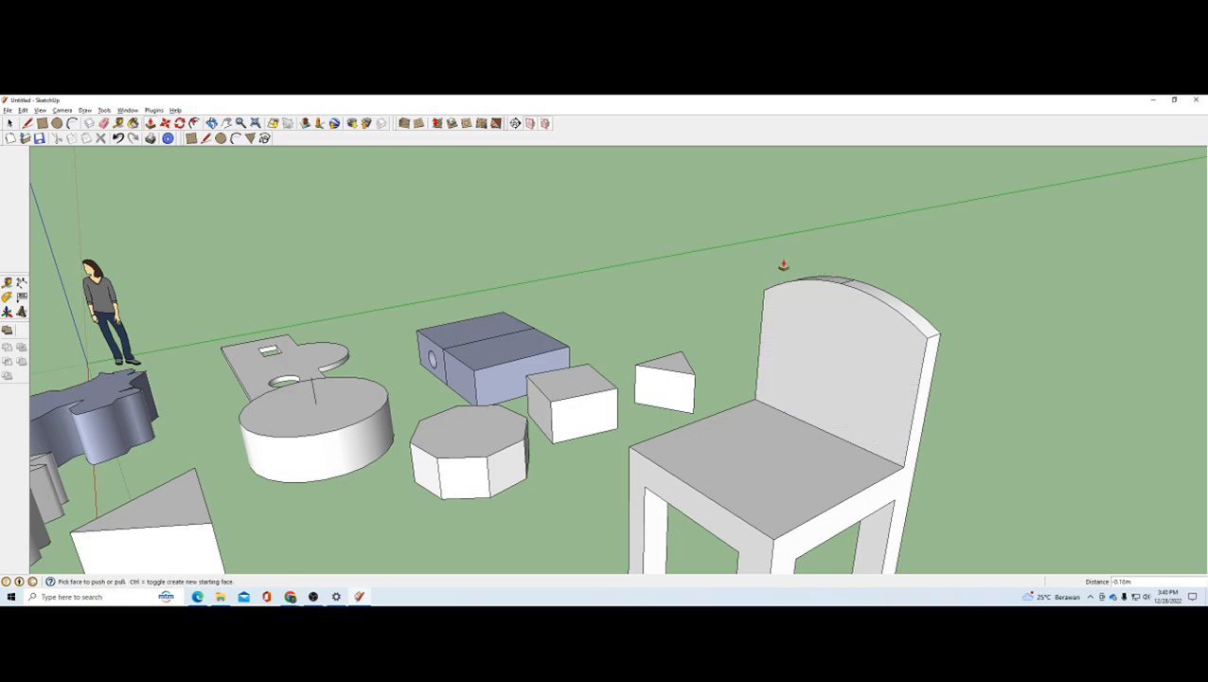
Step: Examine the chair and the surrounding solids from several sides, checking back with the module's chair exercise
scroll(852, 301, down, 3)
scroll(854, 303, down, 2)
mouse_move(758, 365)
middle_down()
mouse_move(862, 381)
mouse_move(705, 294)
mouse_move(710, 347)
mouse_move(749, 357)
middle_up()
scroll(901, 381, up, 3)
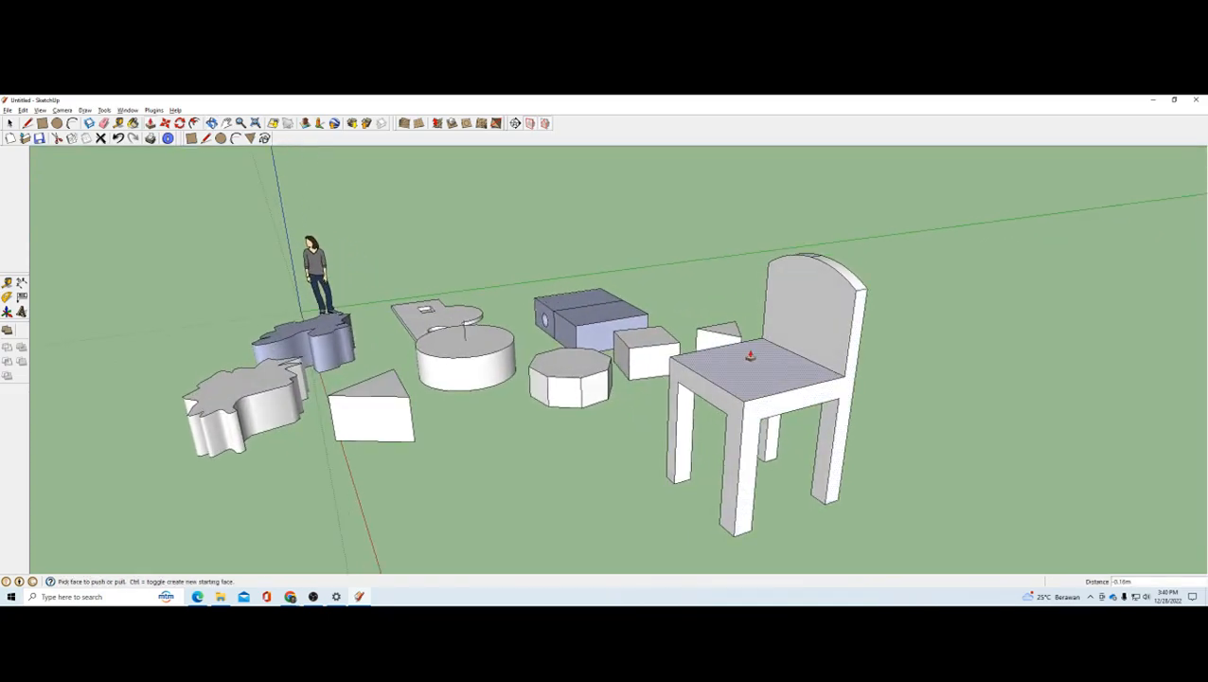
key(alt+Tab)
key(alt+Tab)
scroll(691, 337, down, 2)
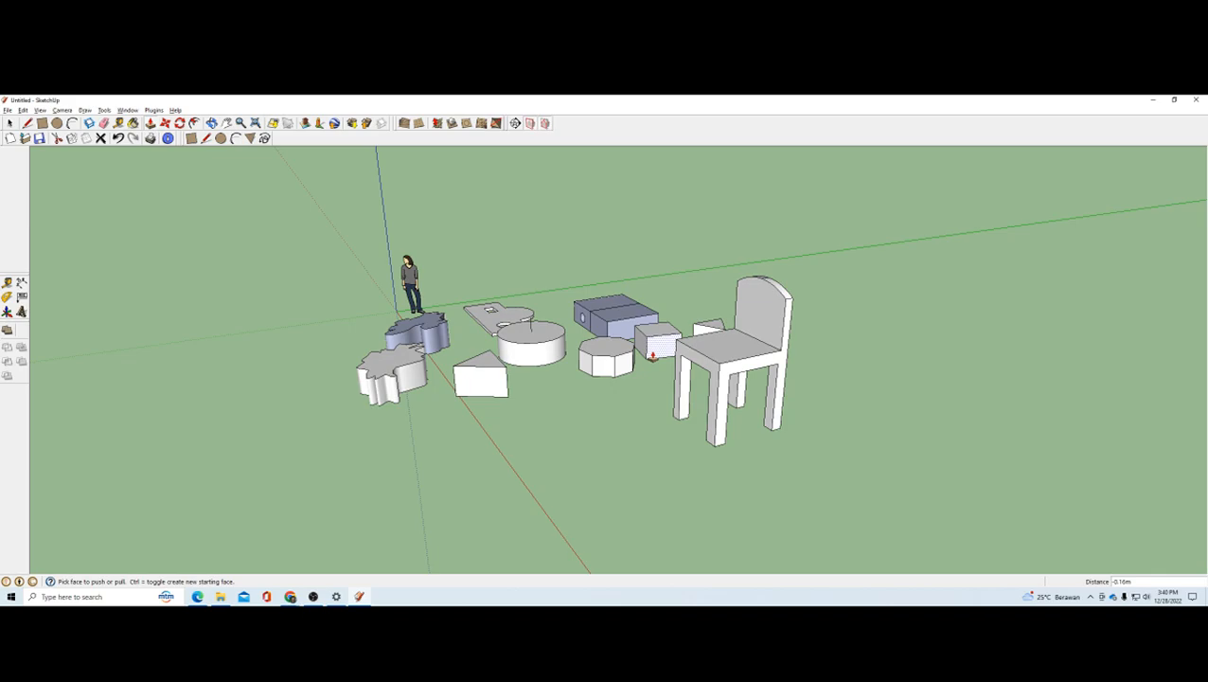
middle_drag(655, 369, 715, 389)
scroll(559, 388, up, 2)
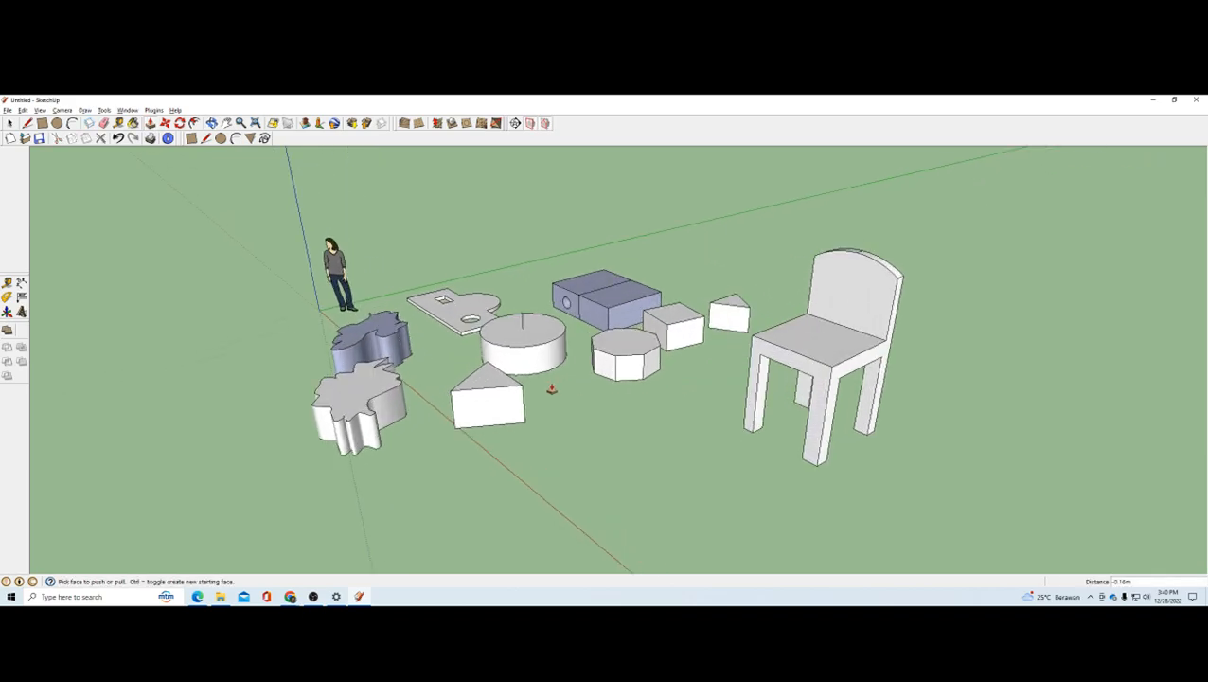
middle_drag(552, 388, 576, 331)
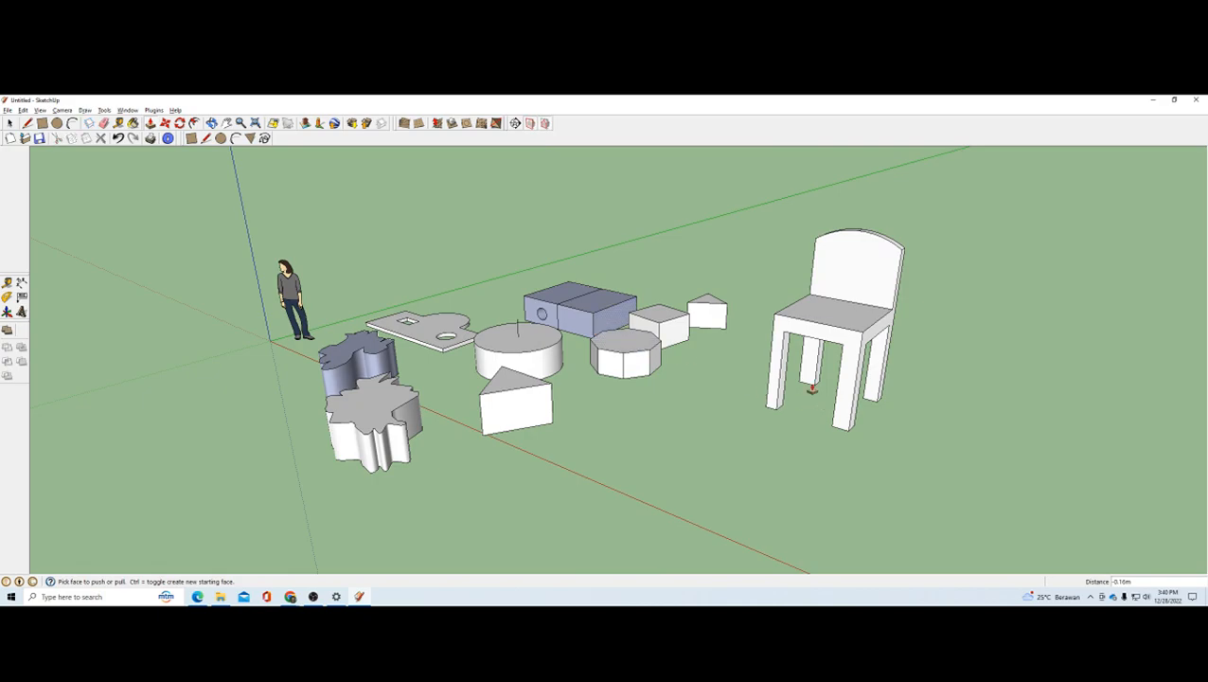
Step: Review the completed chair alongside the extruded practice solids from low and raised viewpoints
scroll(437, 366, down, 1)
scroll(613, 386, up, 2)
scroll(621, 355, down, 2)
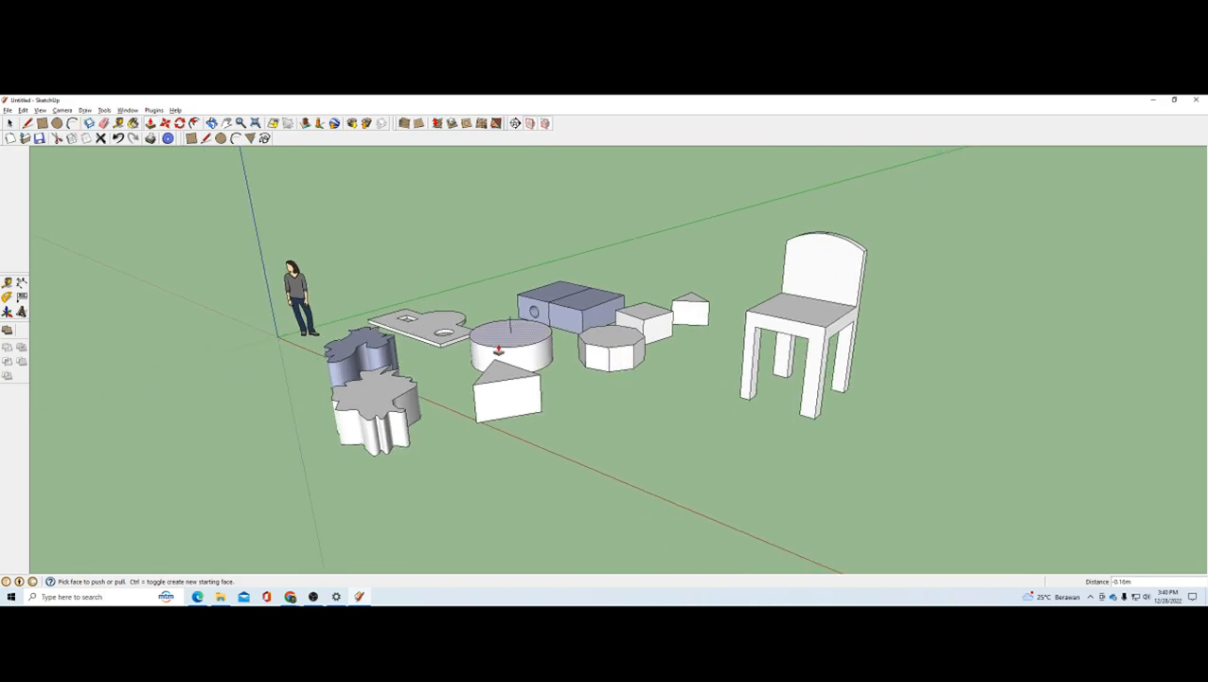
scroll(499, 350, up, 1)
middle_drag(569, 359, 623, 354)
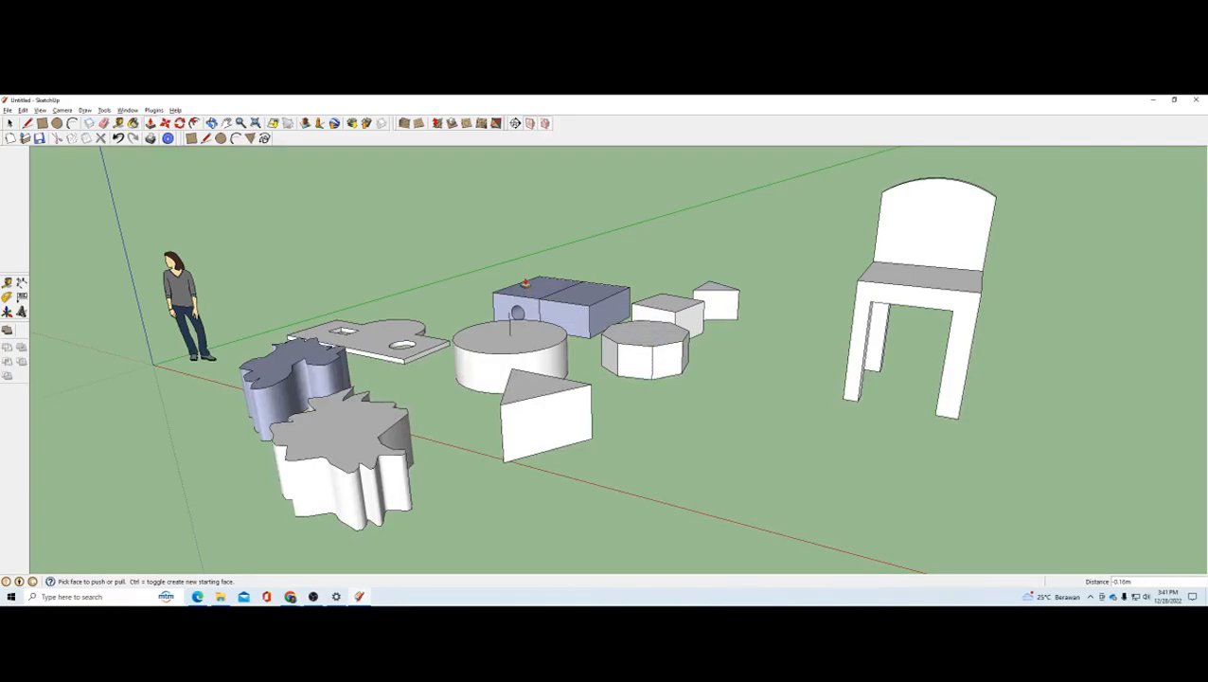
middle_drag(528, 286, 589, 312)
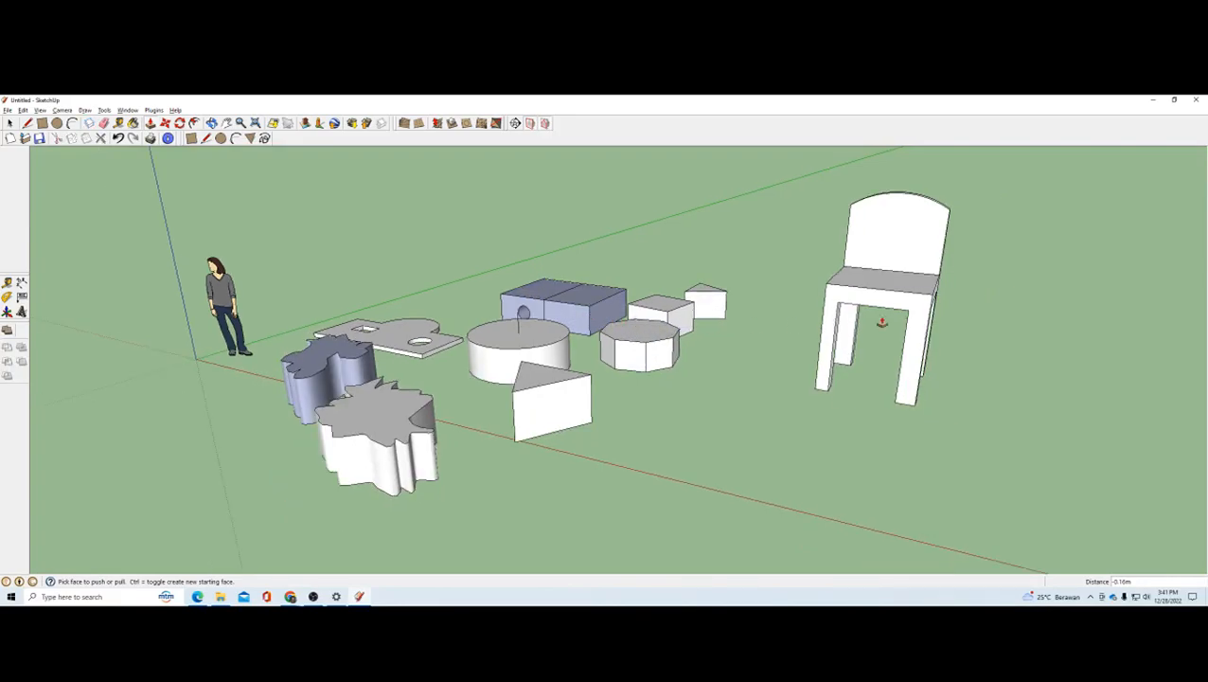
middle_drag(880, 322, 982, 348)
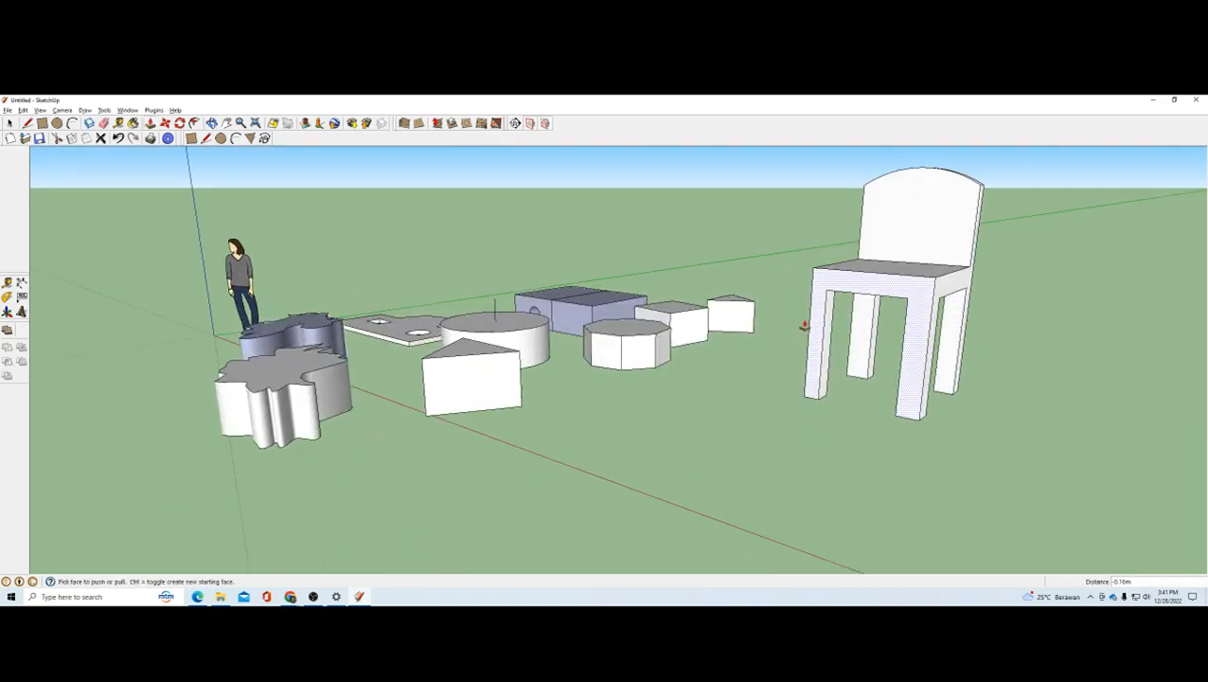
scroll(673, 343, up, 4)
scroll(816, 380, down, 5)
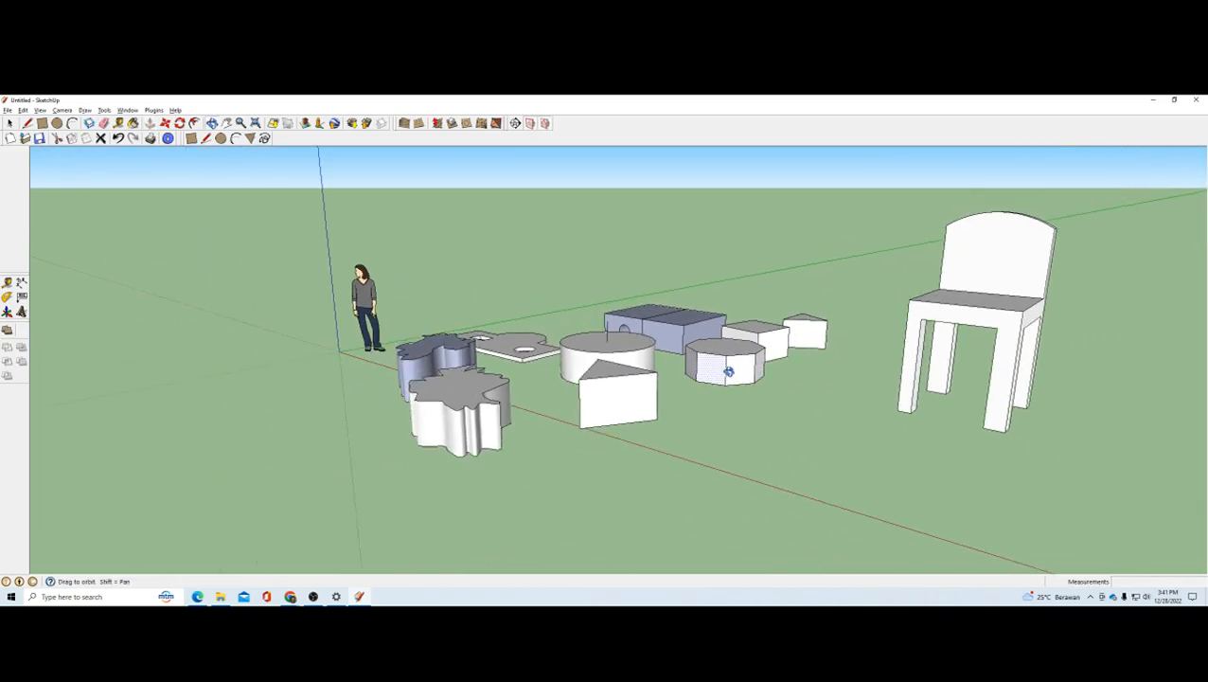
scroll(723, 363, up, 2)
scroll(238, 313, down, 3)
scroll(688, 350, up, 3)
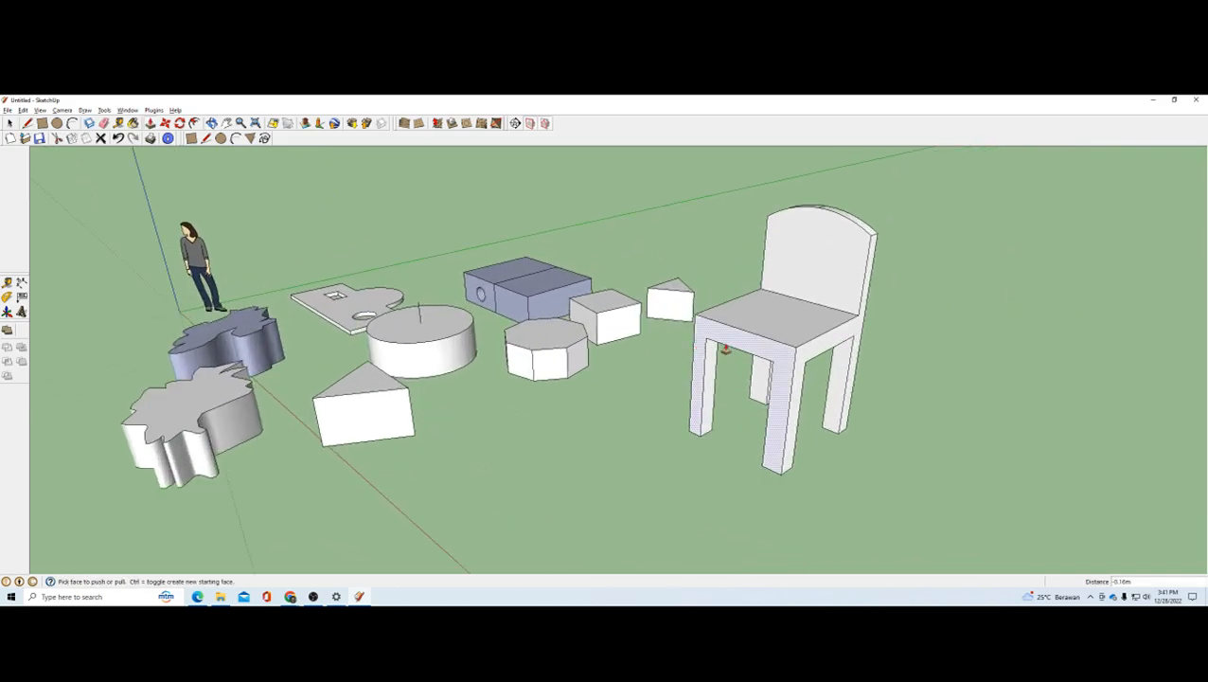
scroll(722, 347, down, 1)
scroll(457, 285, down, 2)
scroll(788, 345, up, 2)
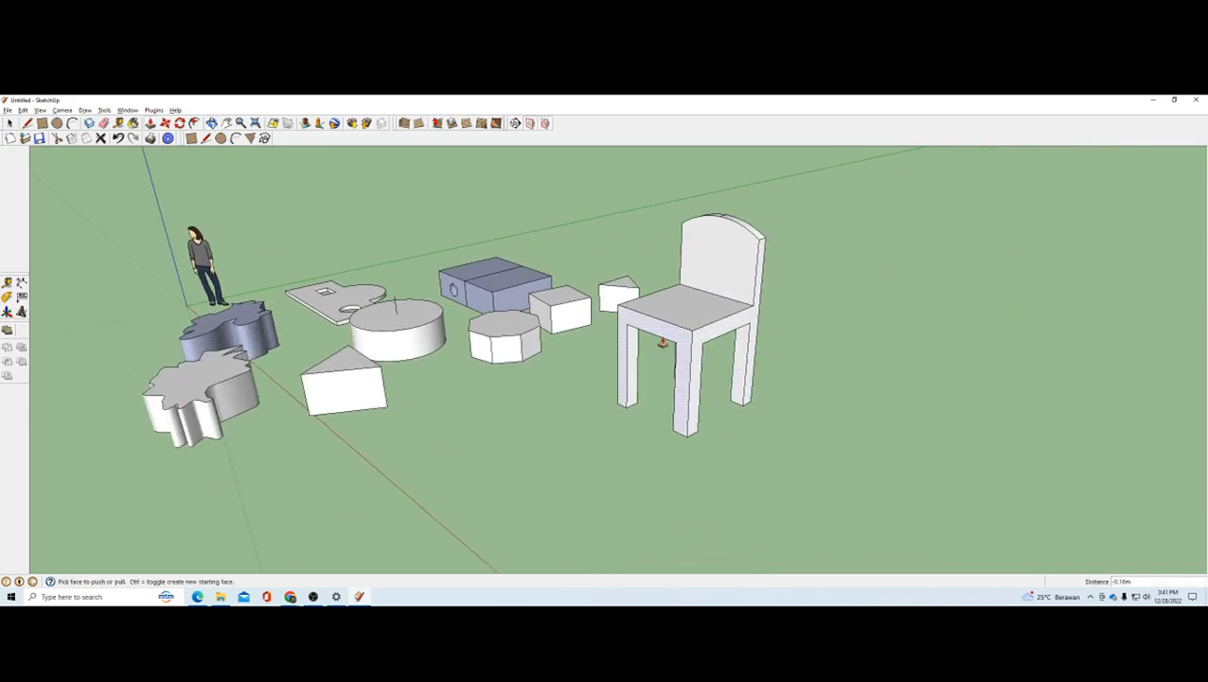
click(314, 596)
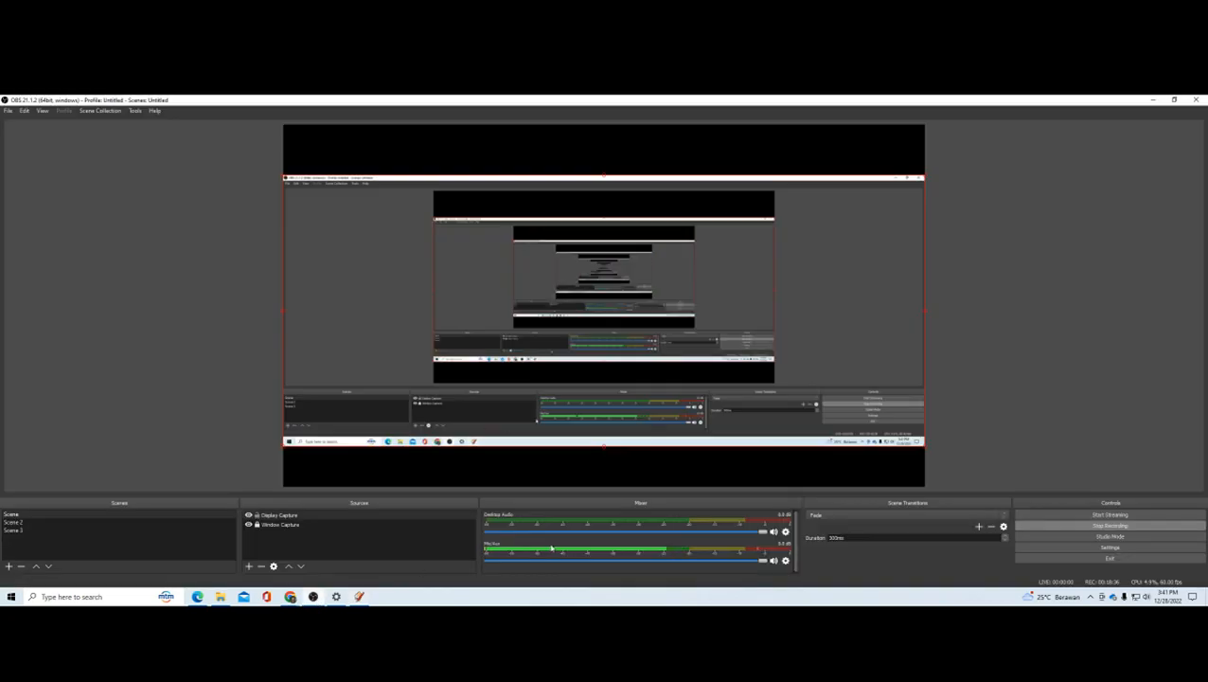